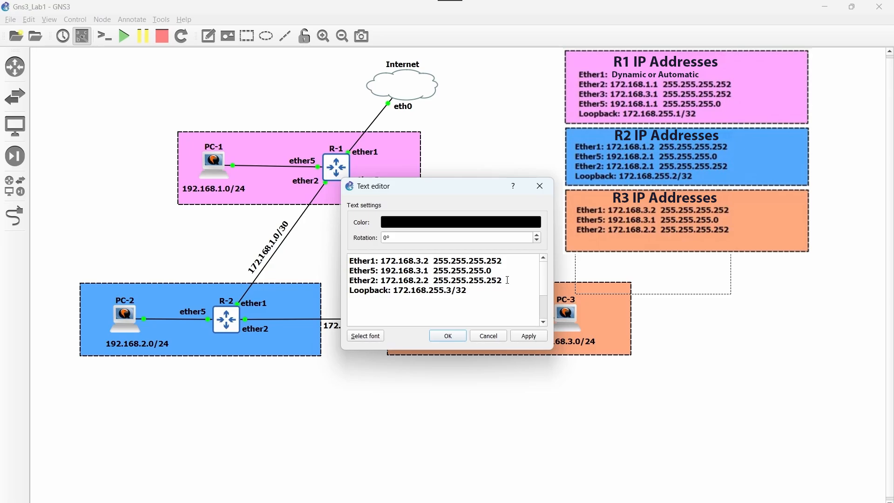
Confirm the R3 note with 'Loopback: 172.168.255.3/32' added
click(455, 340)
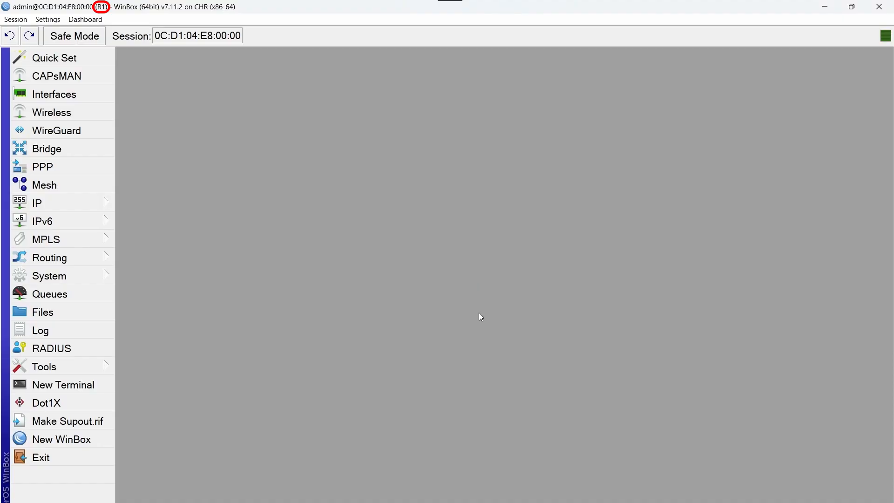
Create a bridge named Loopback on R1, then close the Bridge list
click(71, 150)
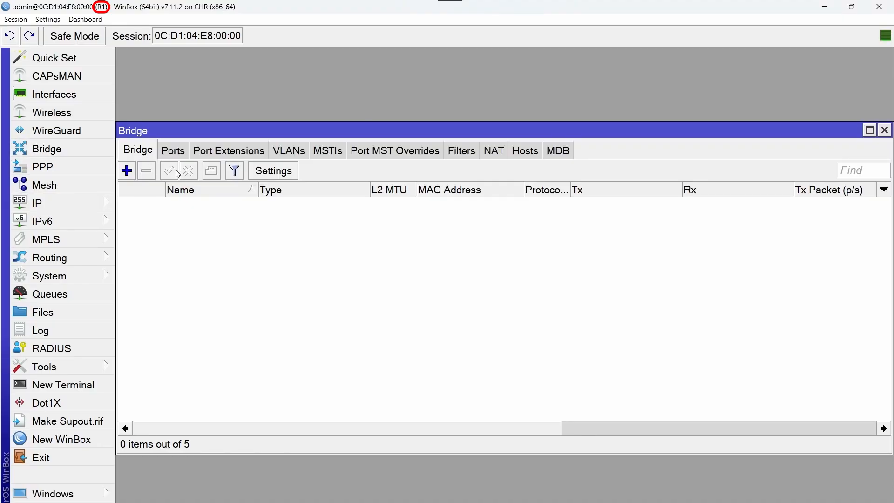
click(126, 171)
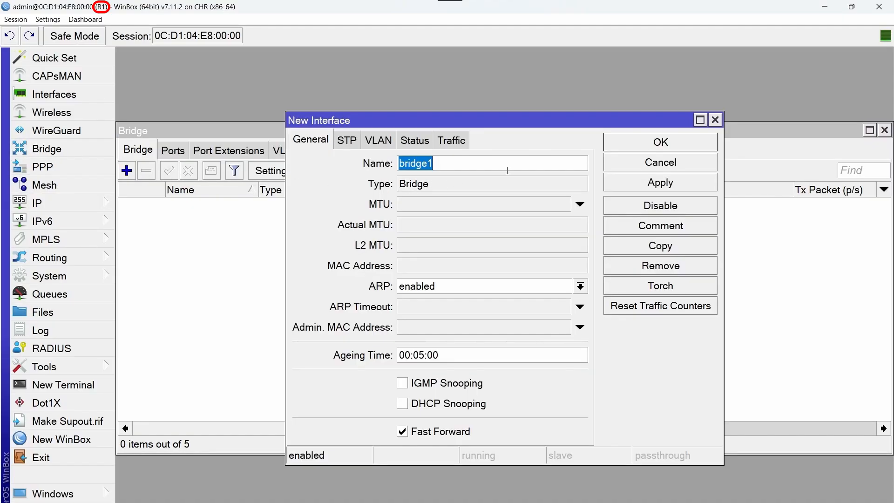
key(BackSpace)
key(Caps_Lock)
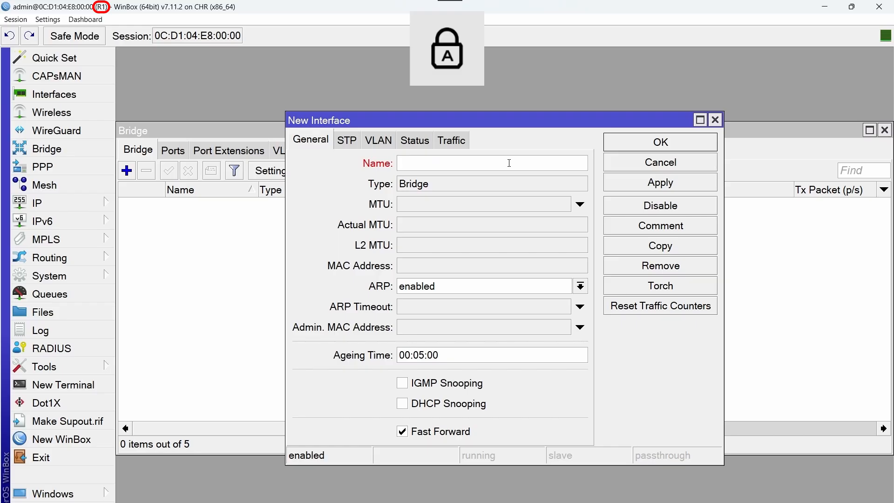
text(L)
key(Caps_Lock)
text(oopback)
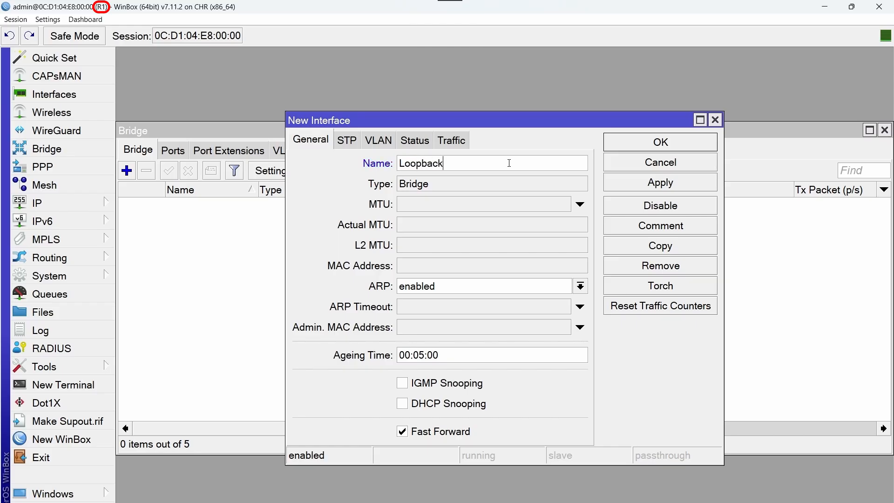
click(647, 140)
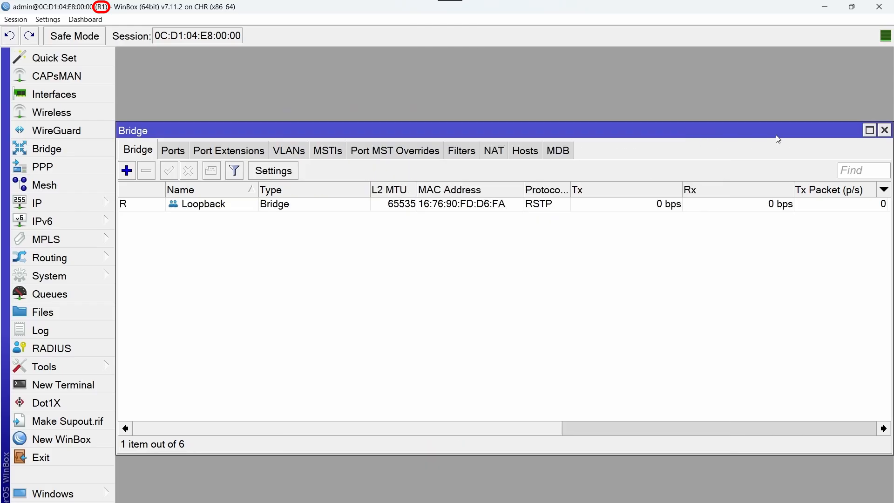
click(884, 129)
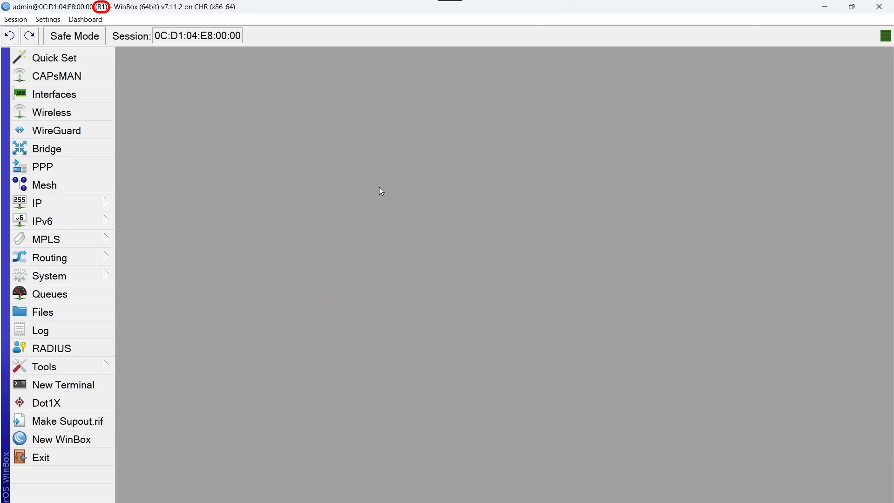
Add the address 172.168.255.1/32 on R1's Loopback interface under IP > Addresses
click(60, 202)
click(191, 89)
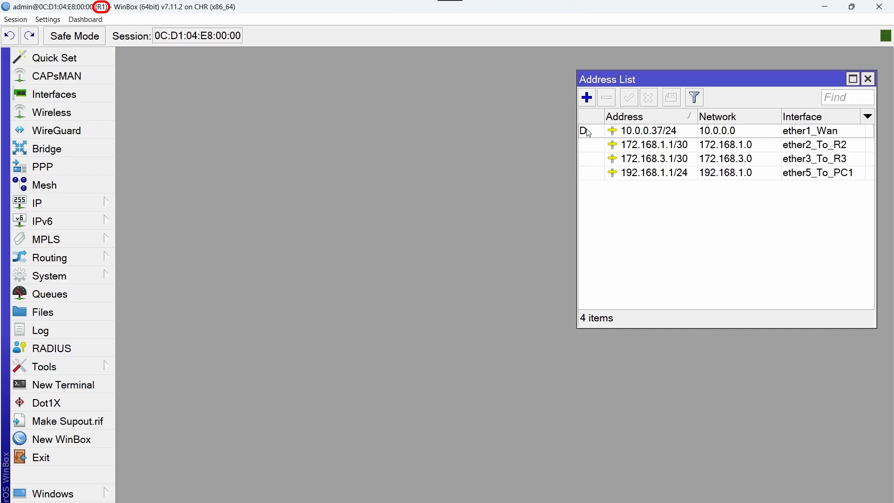
click(588, 98)
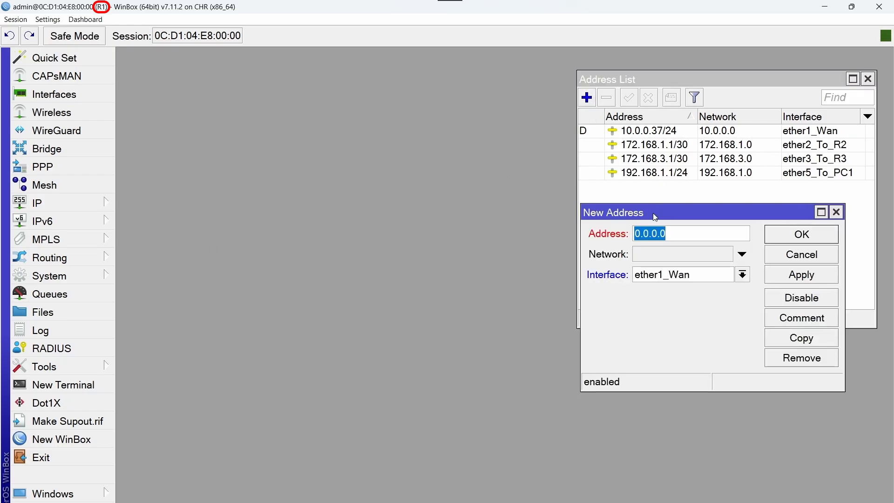
click(744, 277)
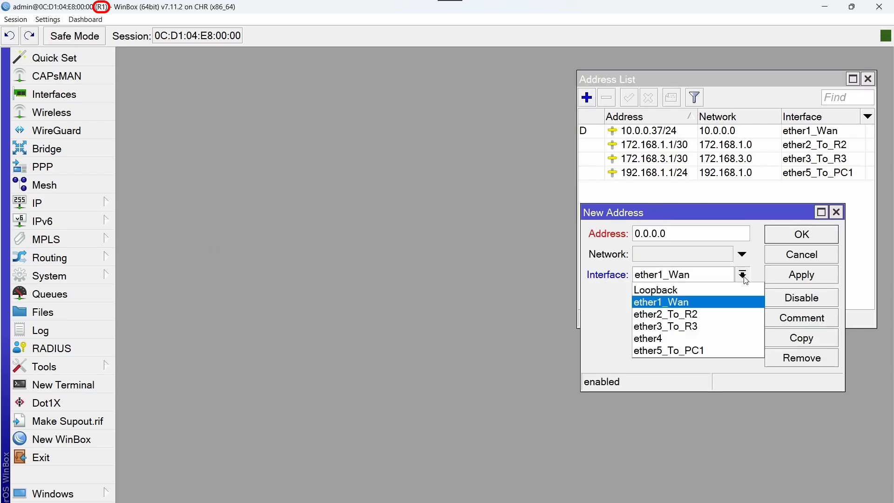
click(717, 287)
drag(686, 234, 580, 223)
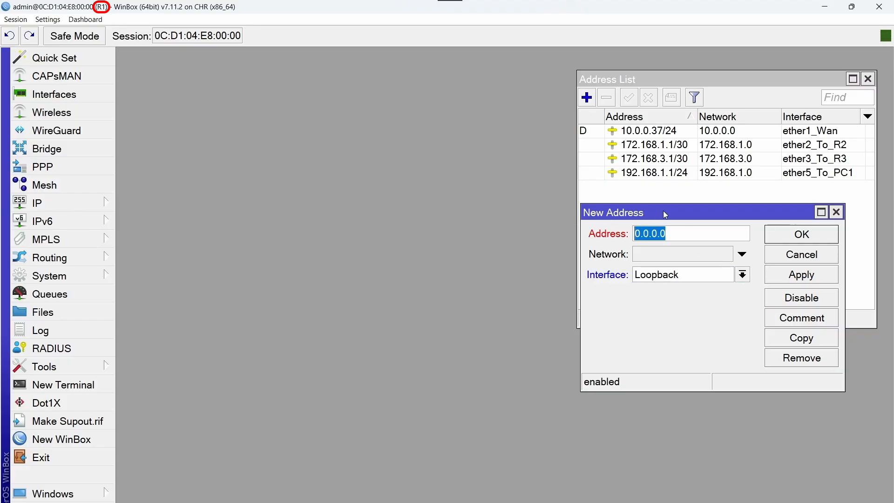
text(172.168.255.1)
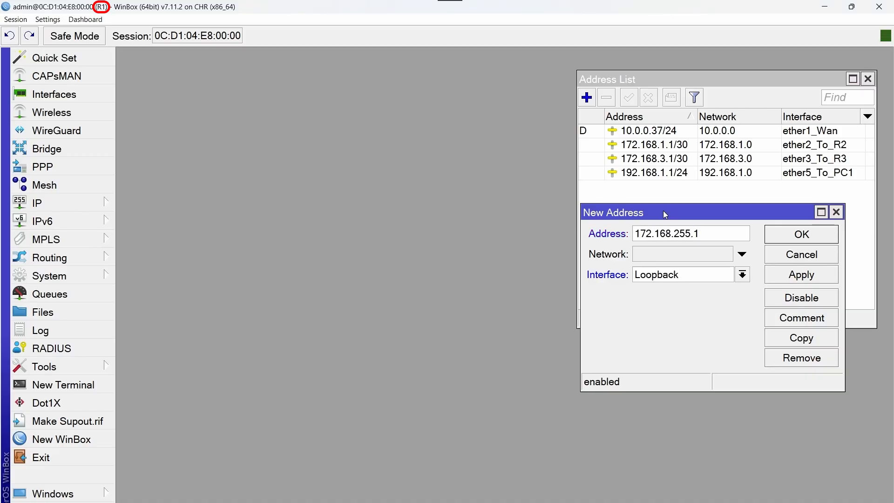
text(/32)
click(828, 238)
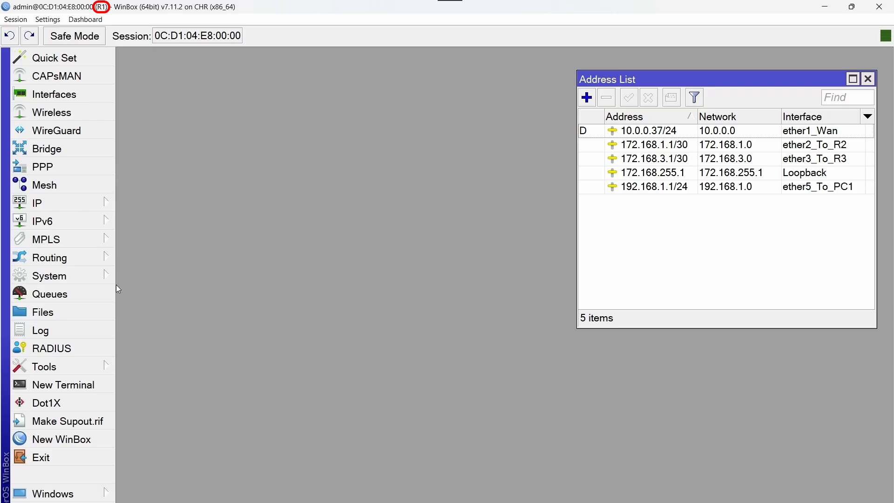
Start a new router ID entry named RID_R1 under Routing > Router ID
click(91, 257)
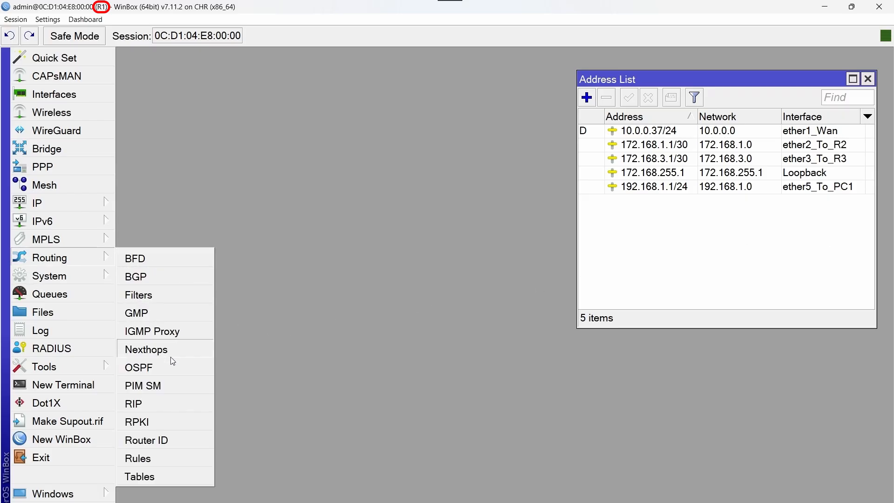
click(178, 436)
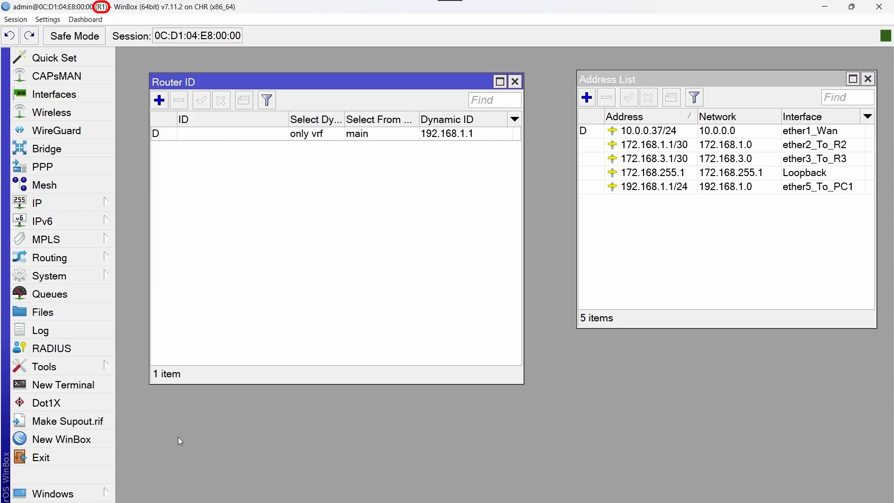
click(165, 103)
key(Caps_Lock)
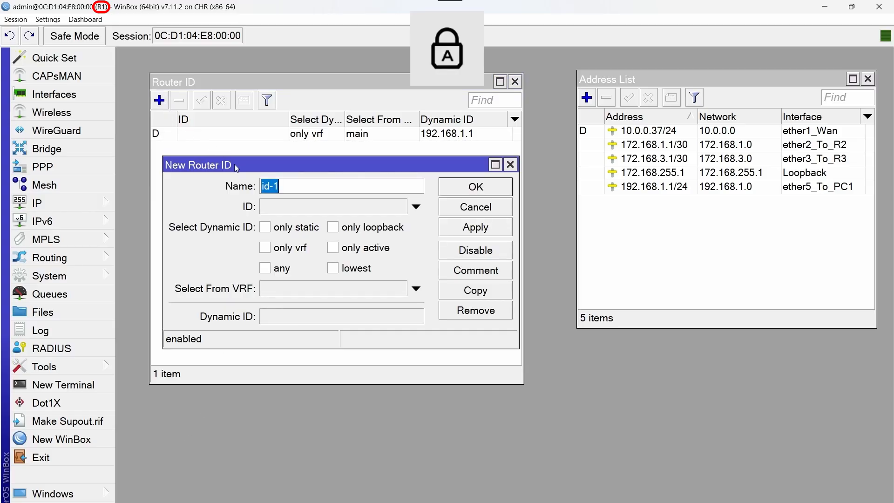
text(RID)
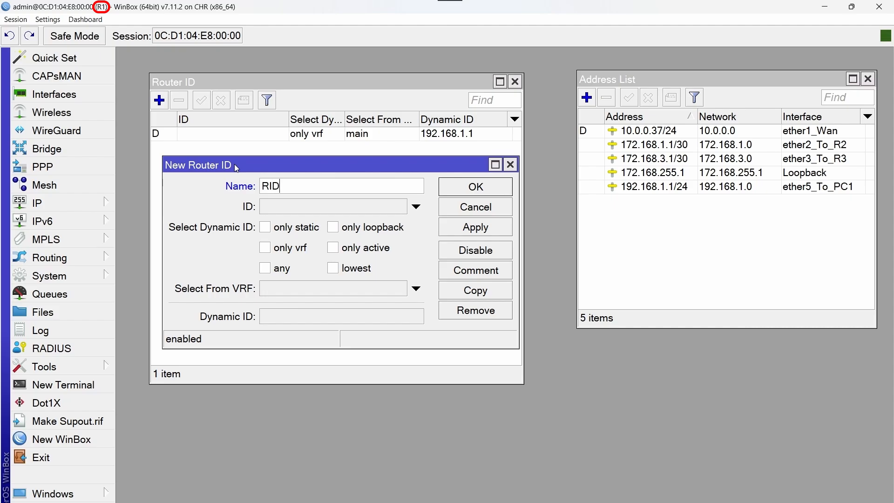
text(_R1)
Copy 172.168.255.1 from the Loopback address into the ID, save RID_R1, and close the list
click(305, 211)
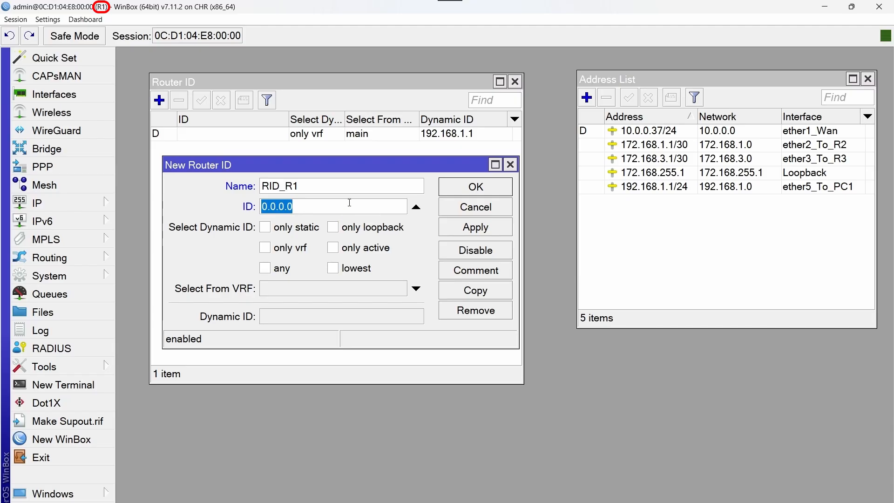
double_click(686, 173)
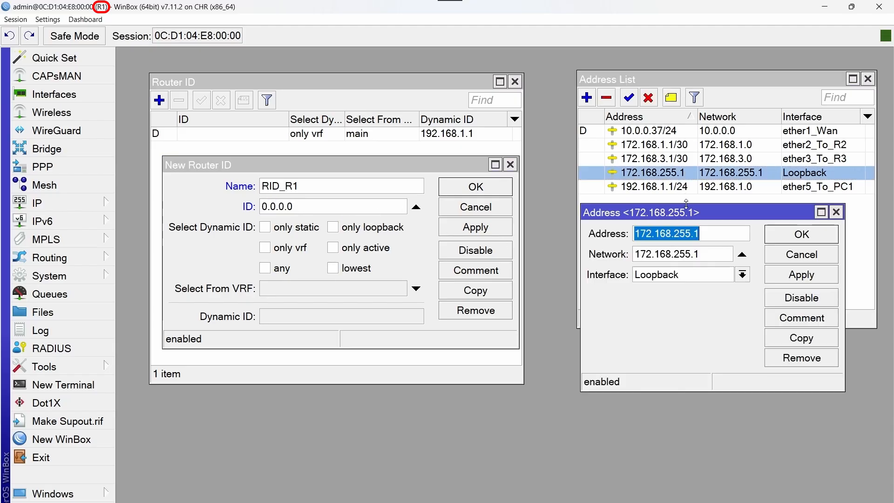
right_click(664, 235)
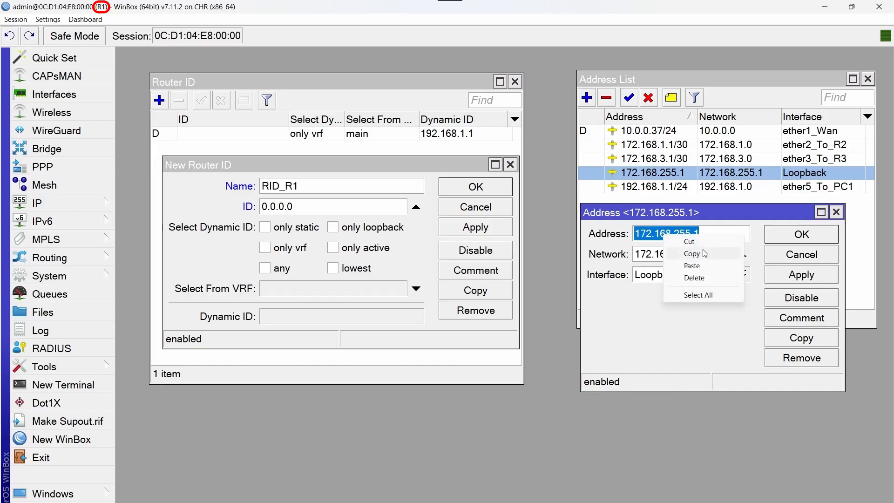
click(691, 254)
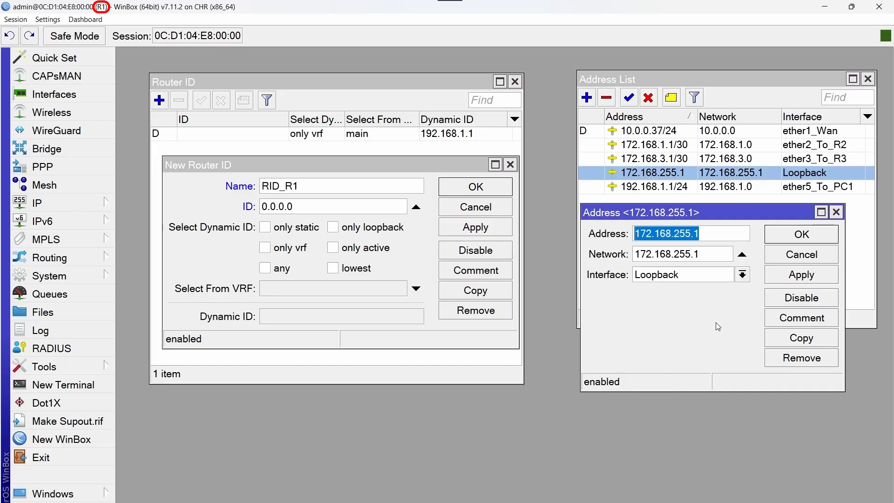
click(836, 215)
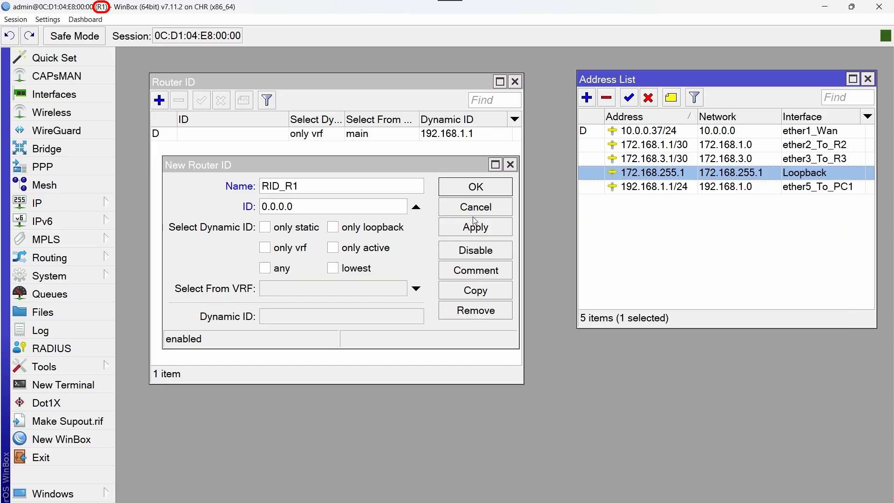
click(351, 223)
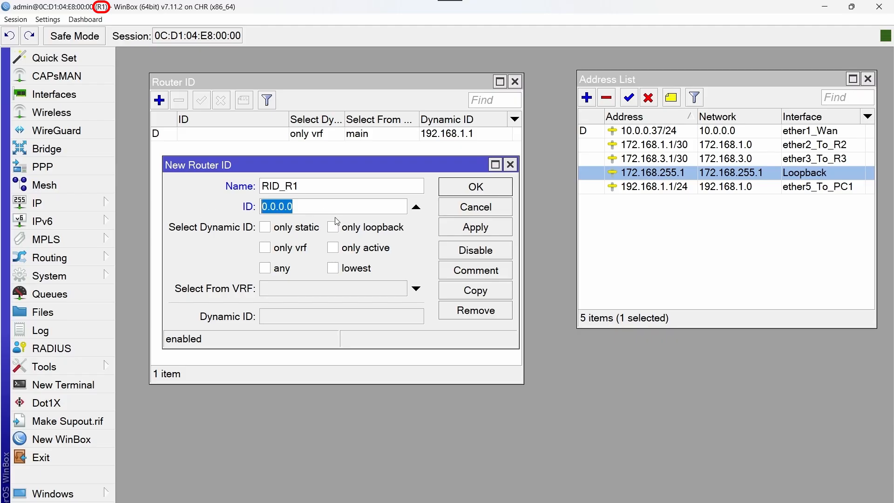
key(ctrl+v)
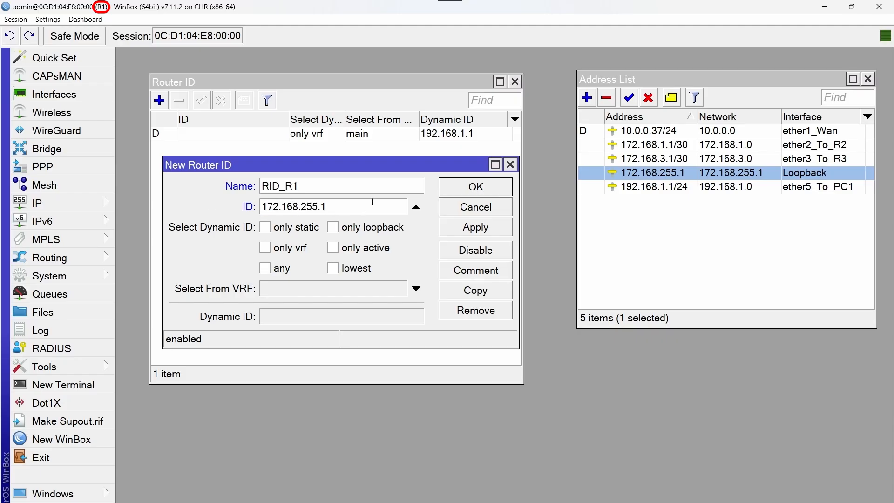
click(494, 192)
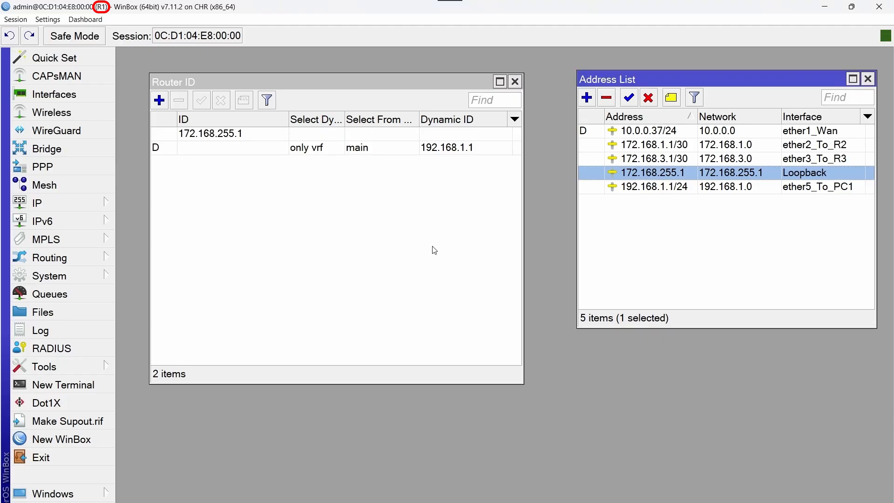
click(515, 81)
Close the address list and set ospf-instance-1's Router ID to RID_R1, then view its interface templates
click(868, 78)
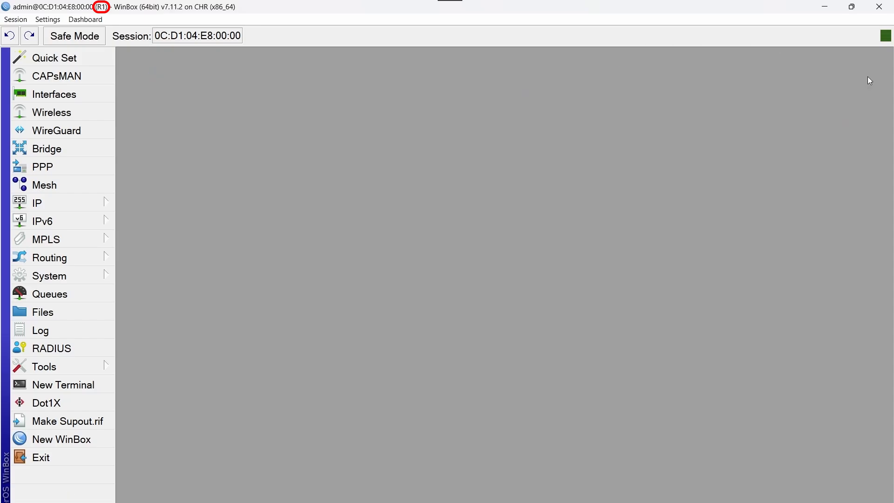
click(80, 260)
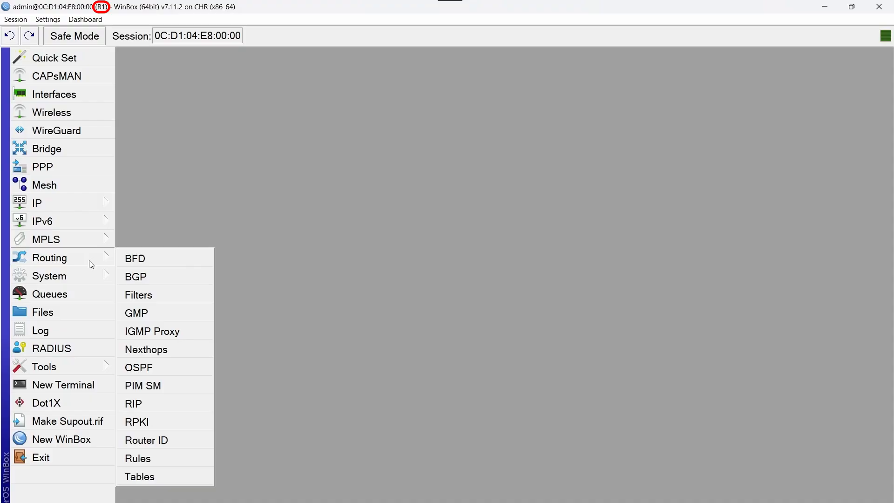
click(192, 368)
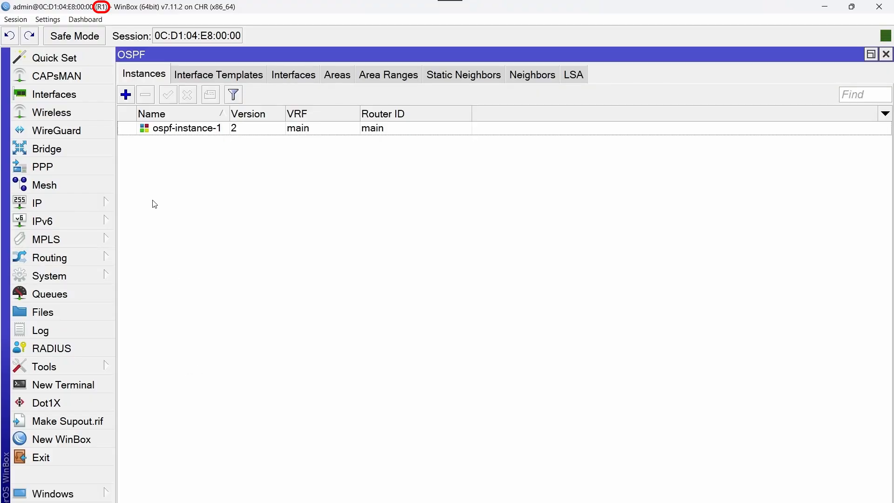
double_click(200, 133)
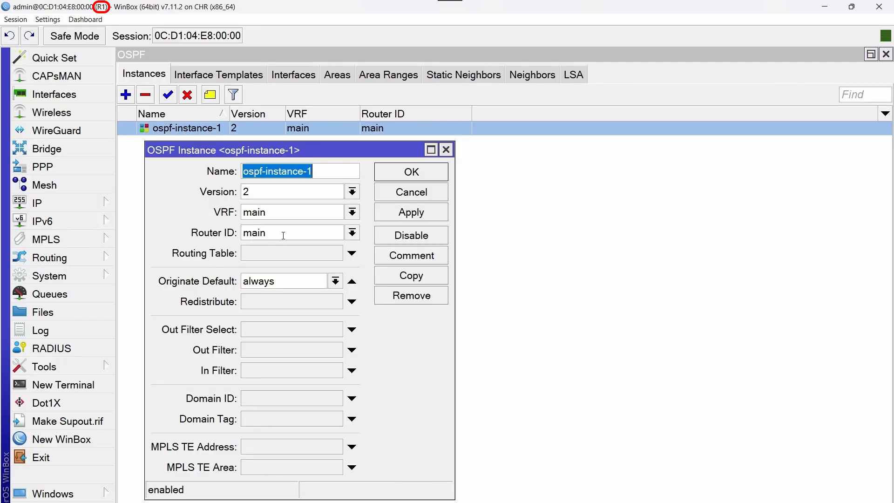
click(352, 232)
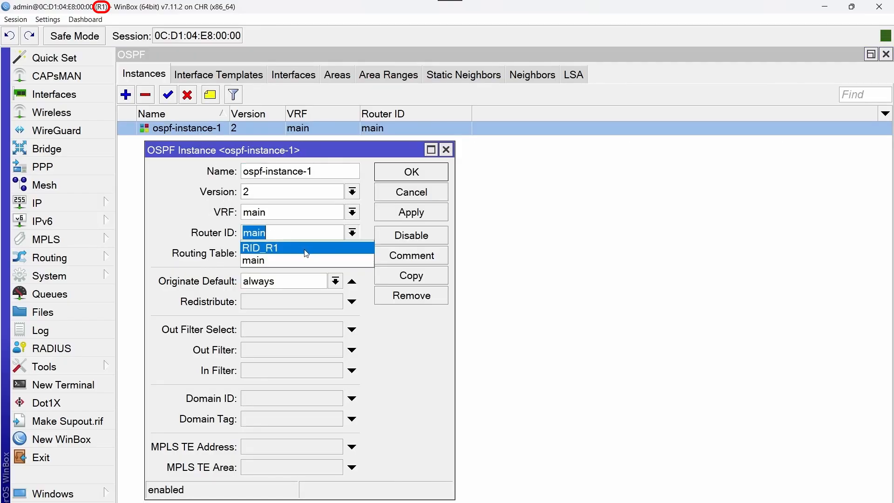
click(306, 248)
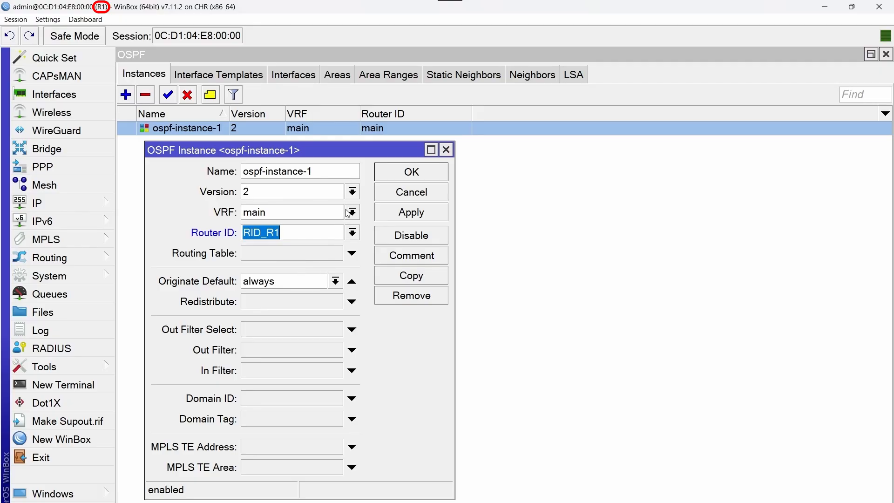
click(388, 179)
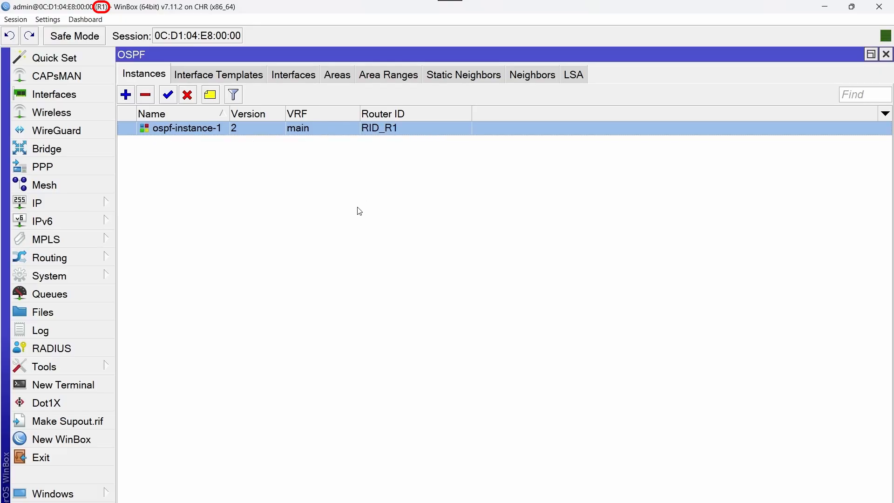
click(218, 83)
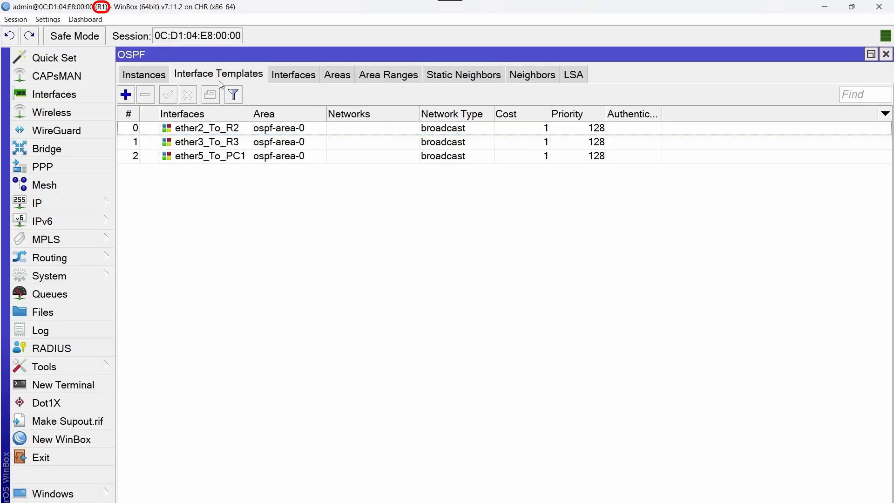
Add an ospf-area-0 interface template for the Loopback interface on R1
click(126, 95)
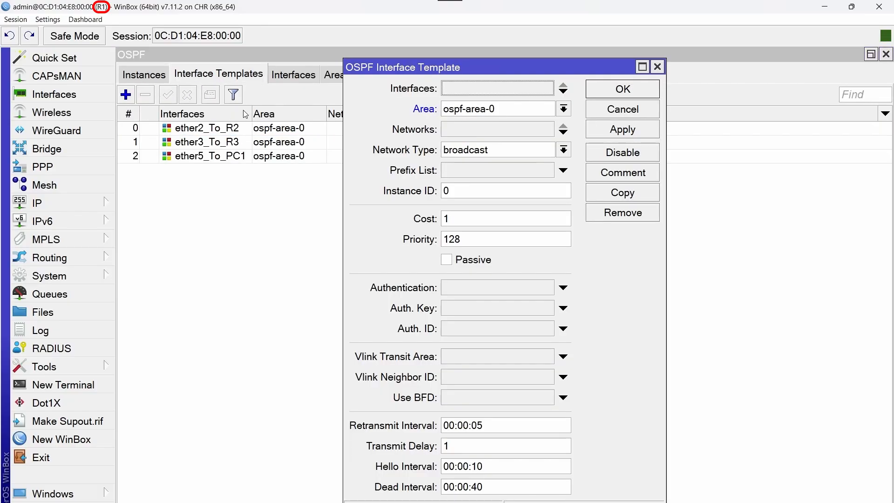
click(492, 96)
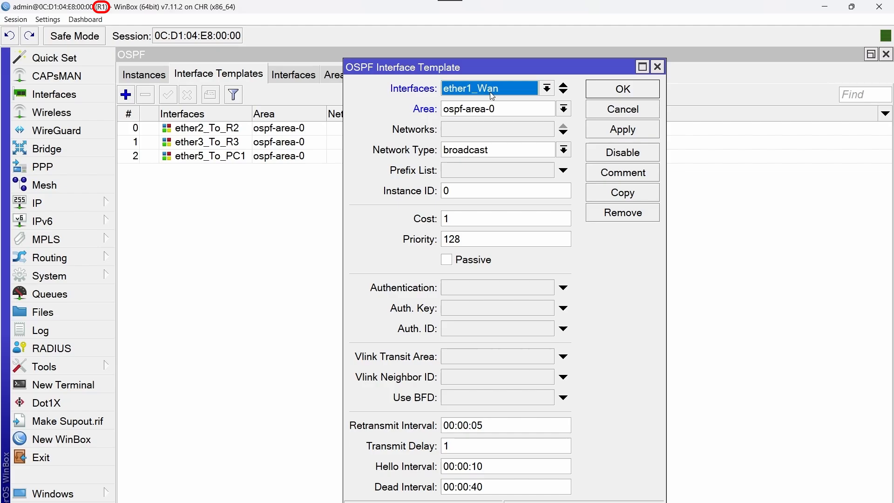
click(547, 89)
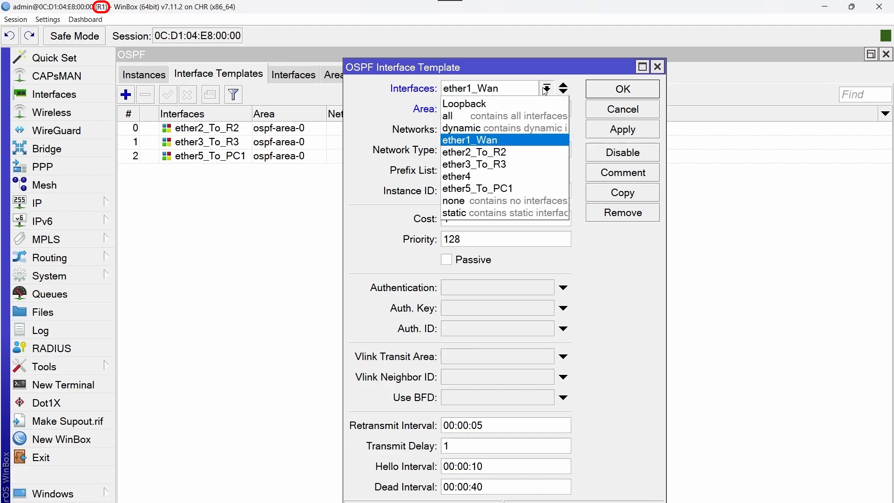
click(507, 105)
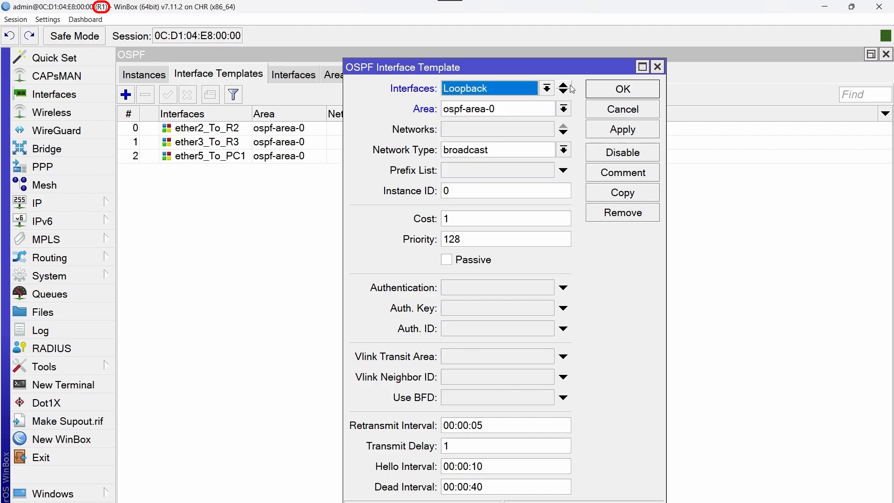
click(604, 91)
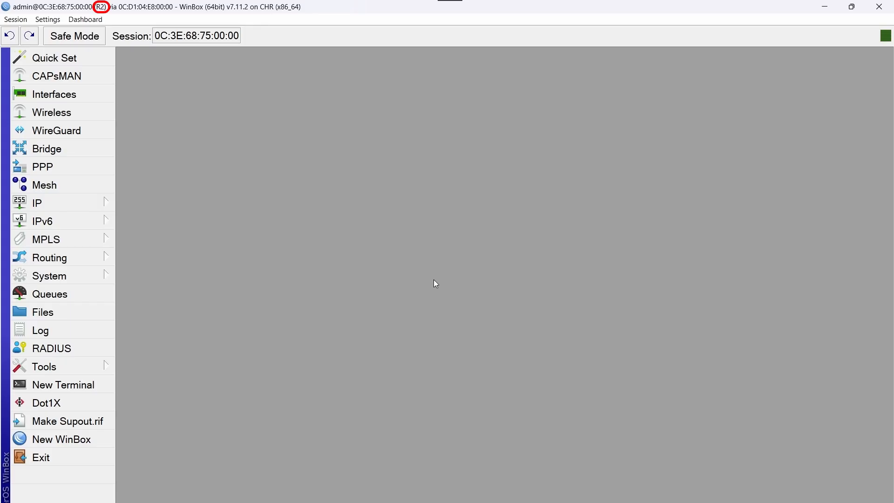
Create a Loopback bridge on R2 and close the bridge list
click(80, 150)
click(127, 171)
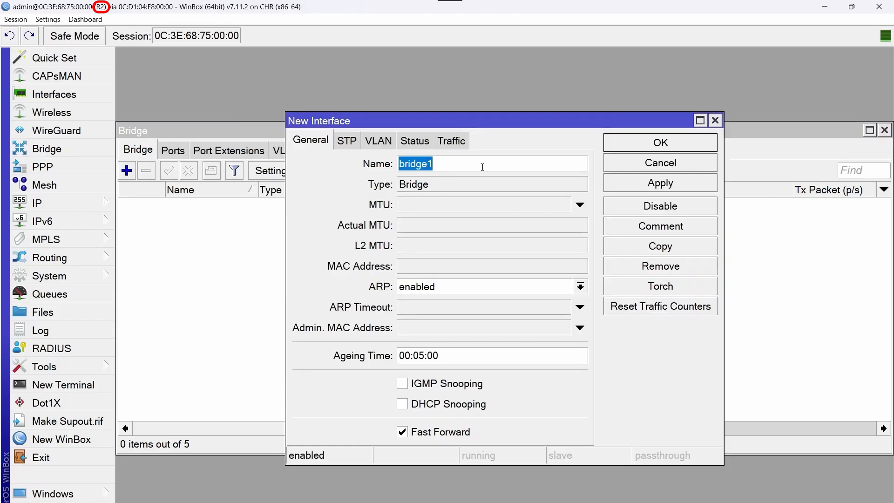
text(L)
key(Caps_Lock)
text(oop)
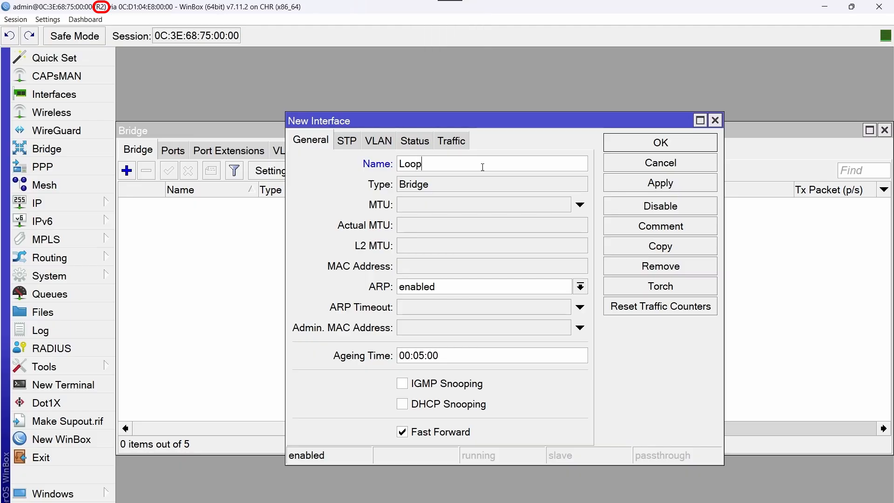
text(back)
click(613, 143)
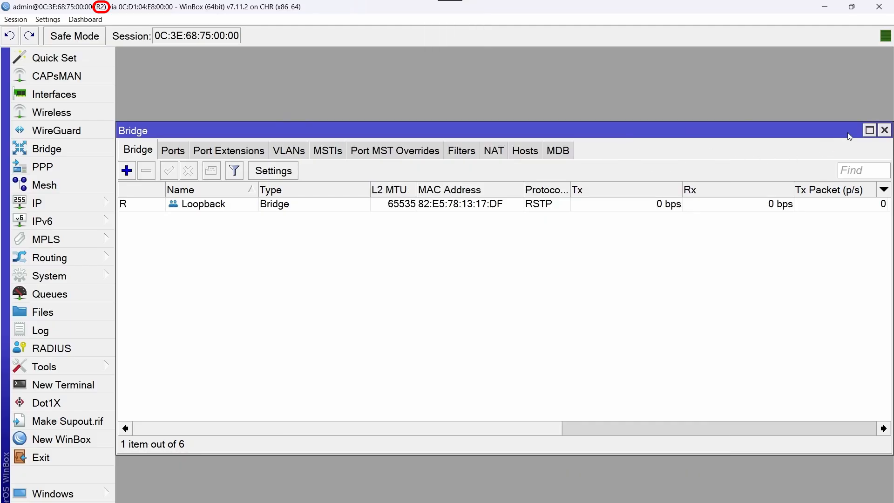
click(884, 130)
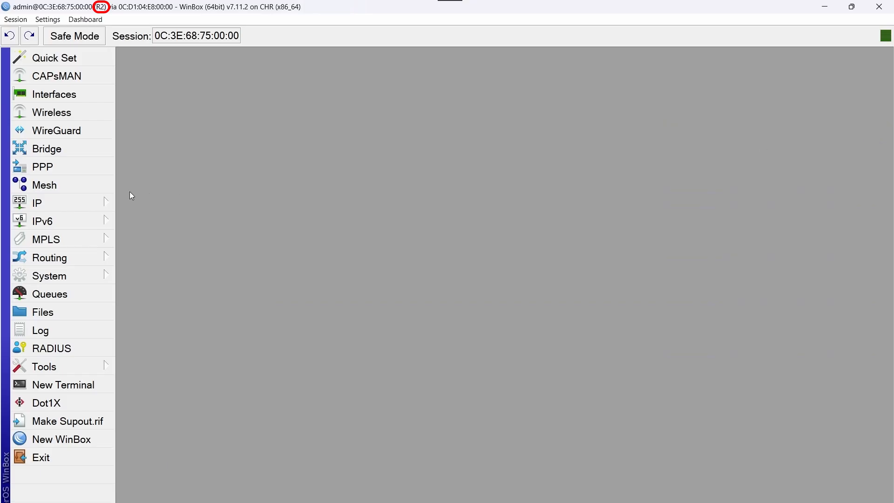
Add the address 172.168.255.2/32 on R2's Loopback interface
click(82, 203)
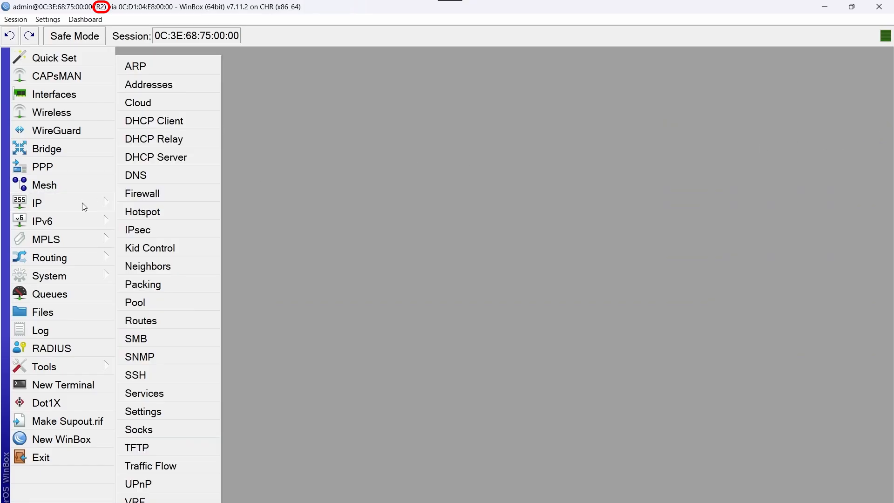
click(197, 86)
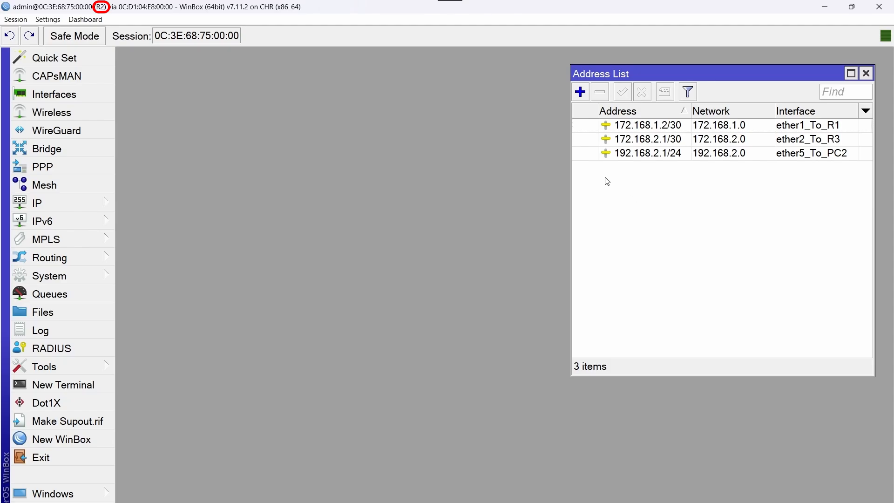
click(580, 93)
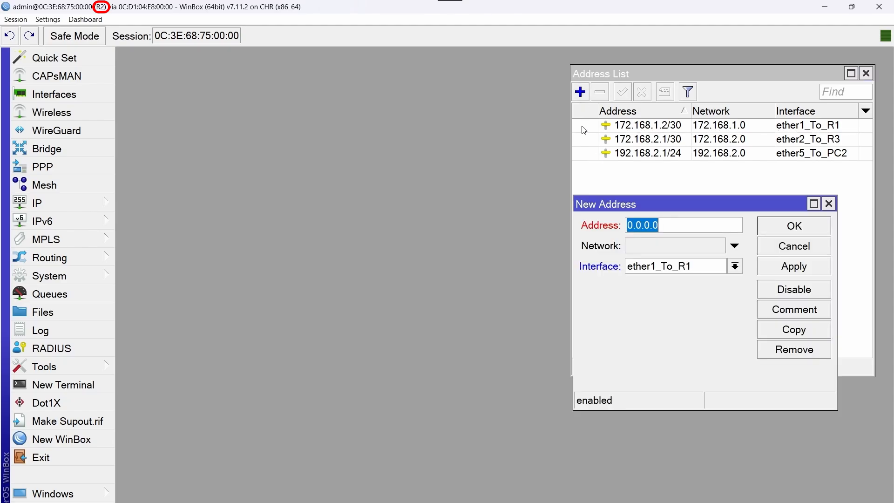
click(735, 270)
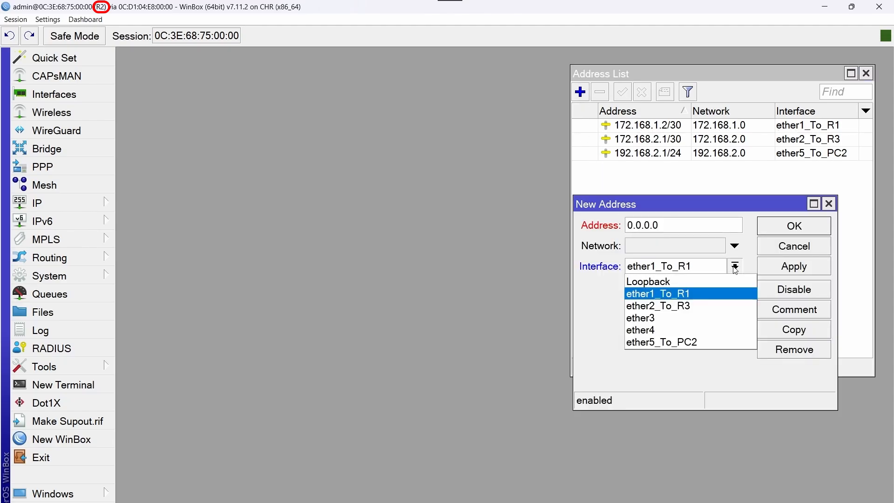
click(692, 278)
click(669, 220)
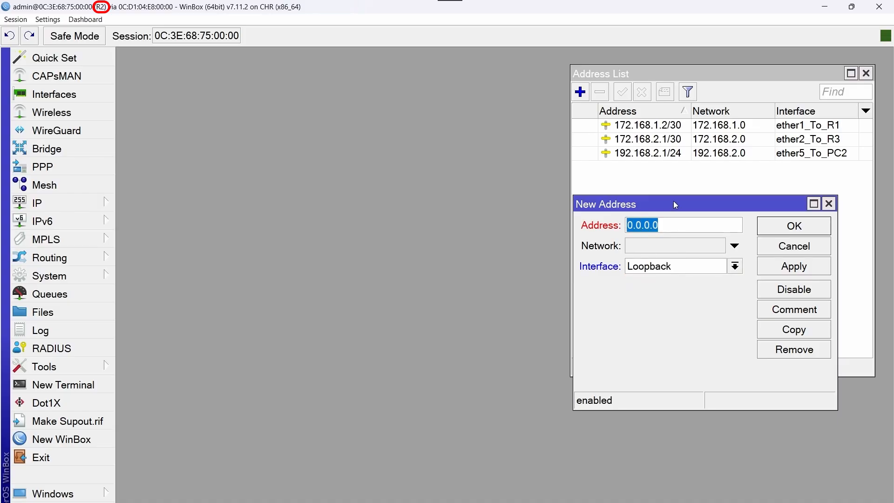
key(BackSpace)
text(172.168)
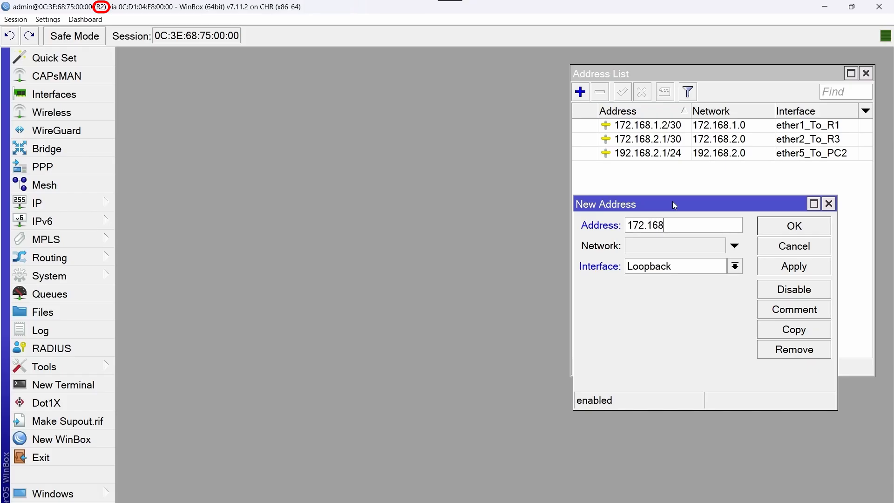
text(.255.2/32)
click(777, 233)
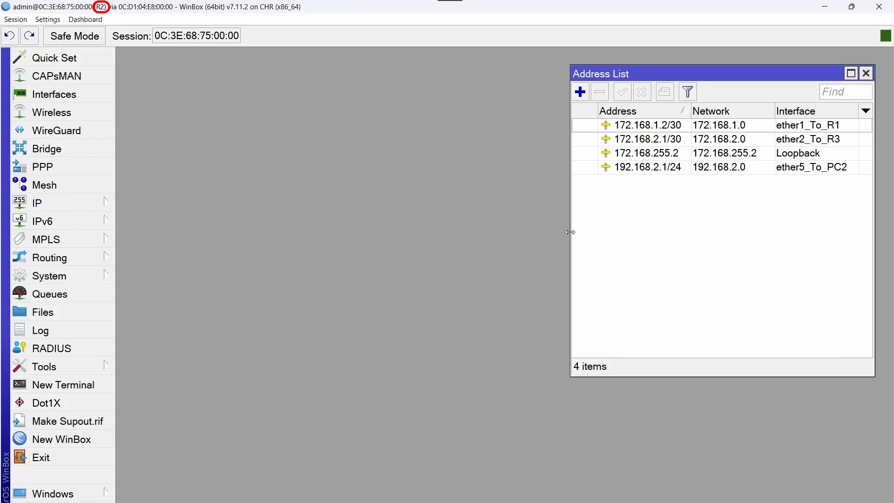
Start a new router ID entry on R2 named RID_R2
click(96, 258)
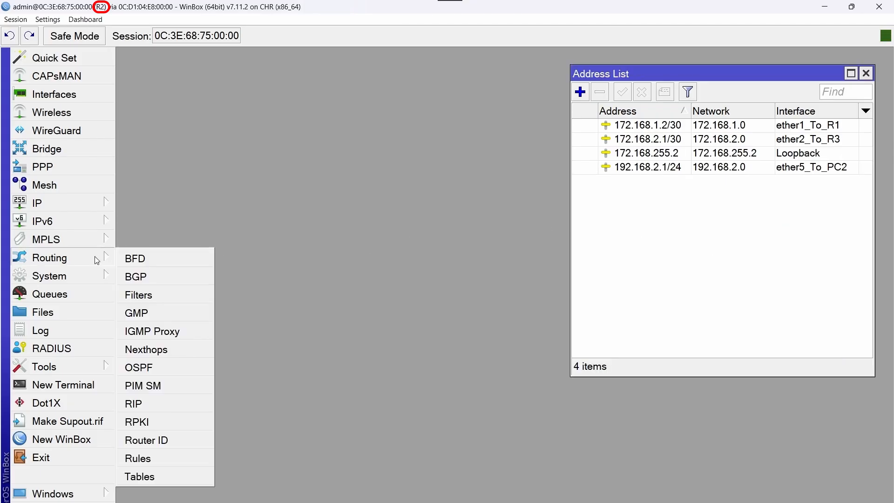
click(175, 439)
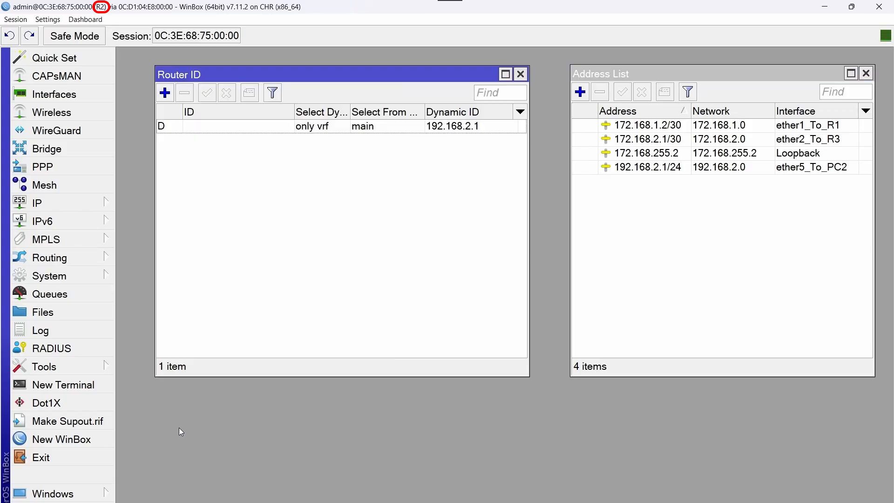
click(165, 96)
drag(398, 204, 231, 155)
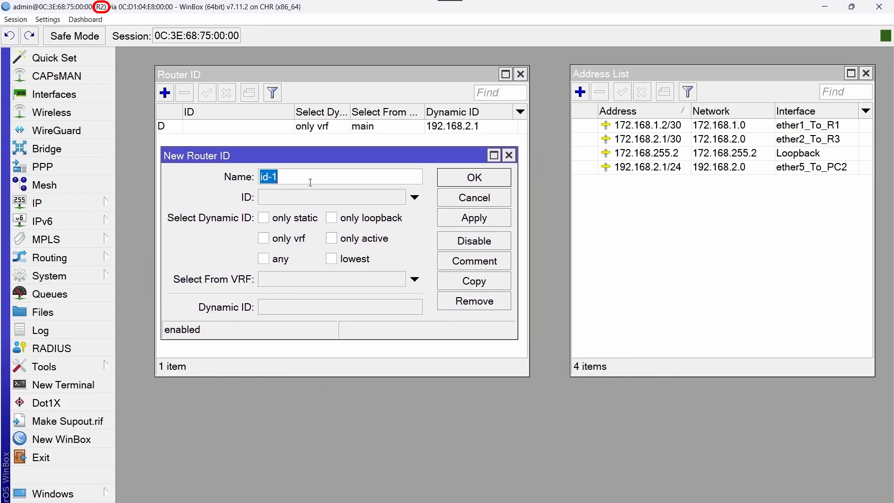
key(Caps_Lock)
text(RID_R2)
click(319, 197)
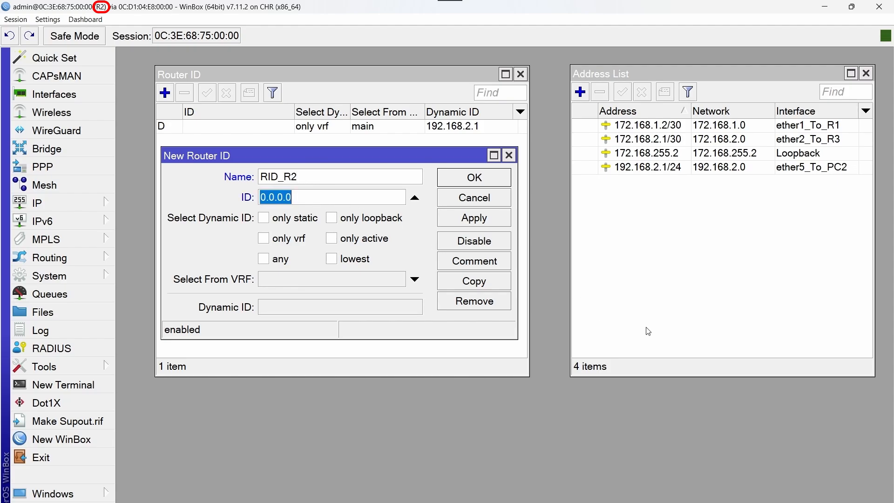
Paste the Loopback address 172.168.255.2 as the ID, save it, and close both lists
double_click(647, 153)
right_click(656, 227)
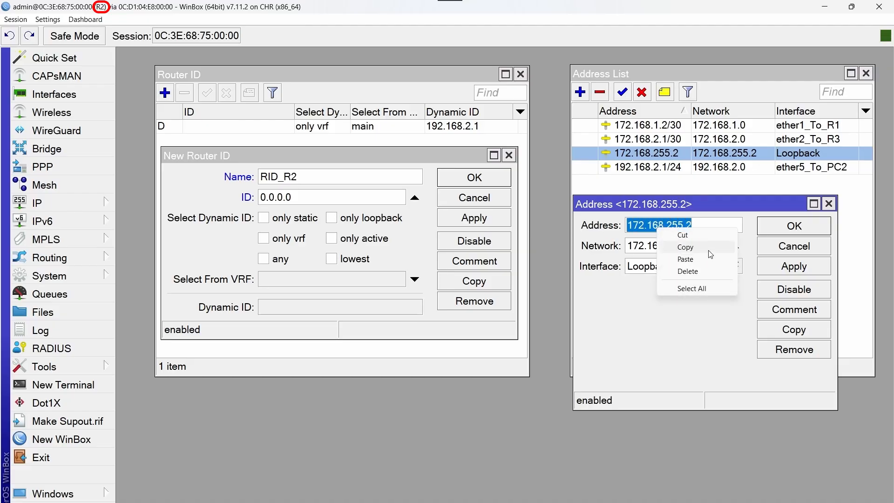
click(686, 247)
click(829, 203)
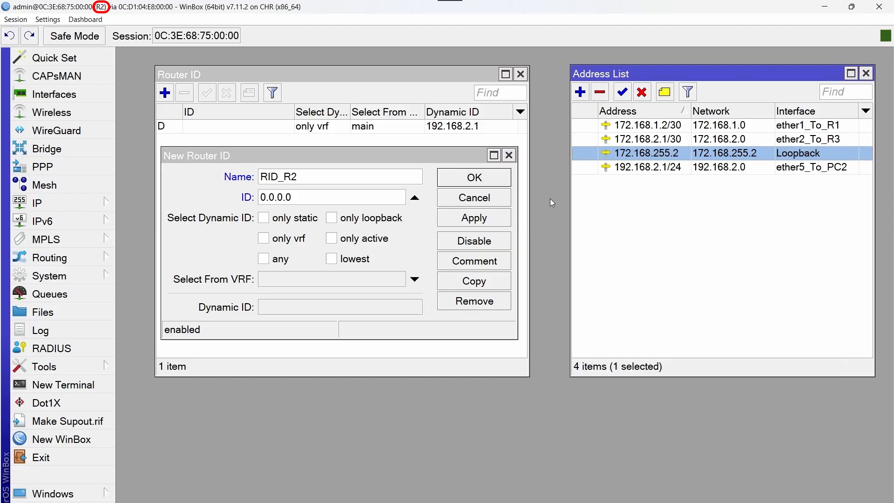
click(228, 194)
key(ctrl+v)
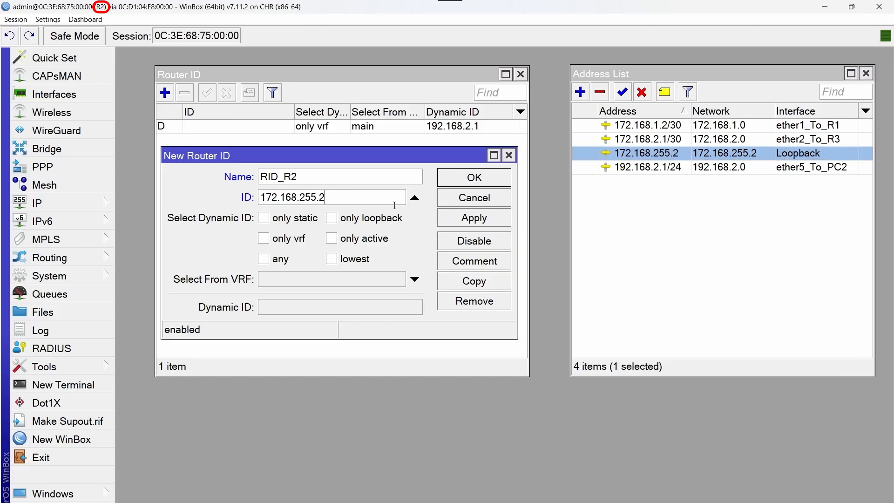
click(460, 185)
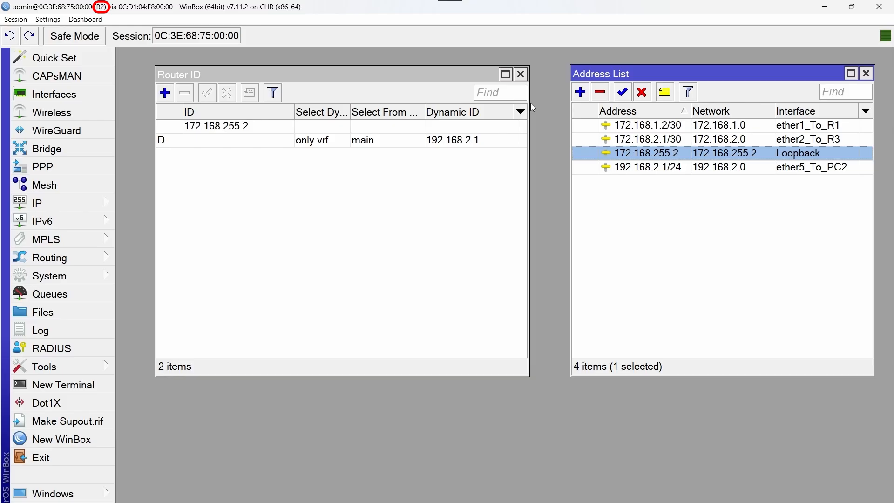
click(520, 74)
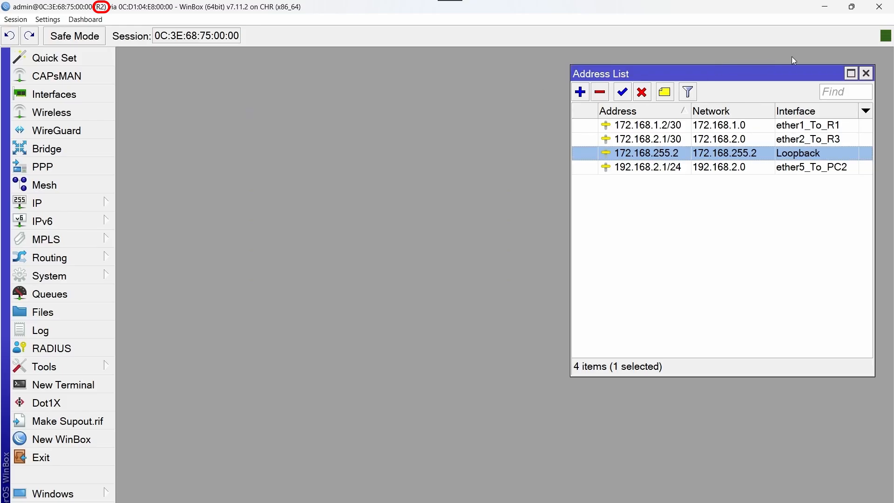
click(865, 73)
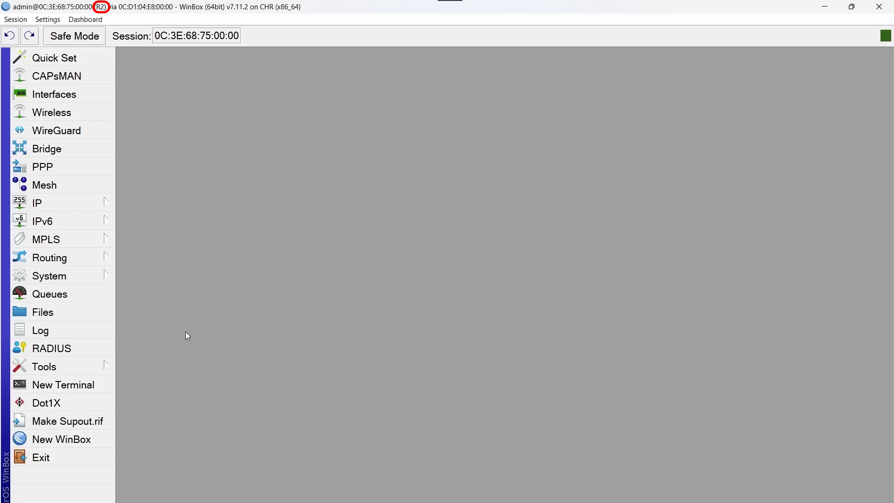
Set the Router ID of R2's ospf-instance-1 to RID_R2
click(82, 259)
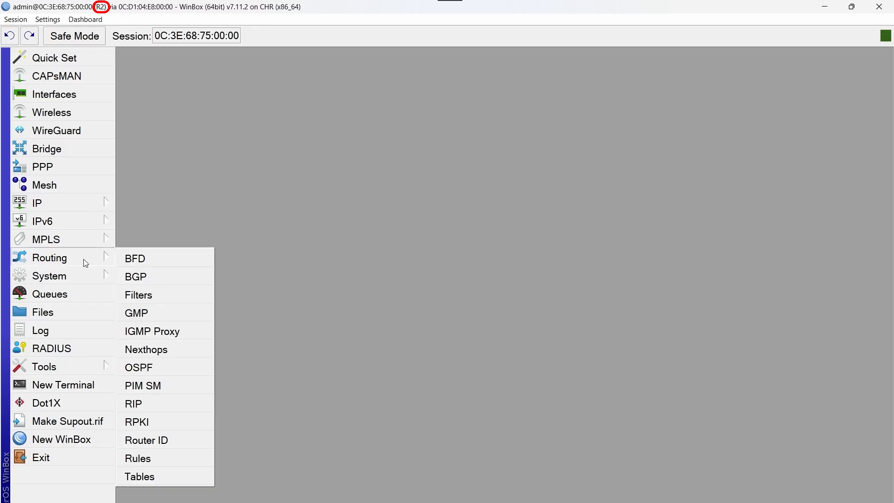
click(191, 369)
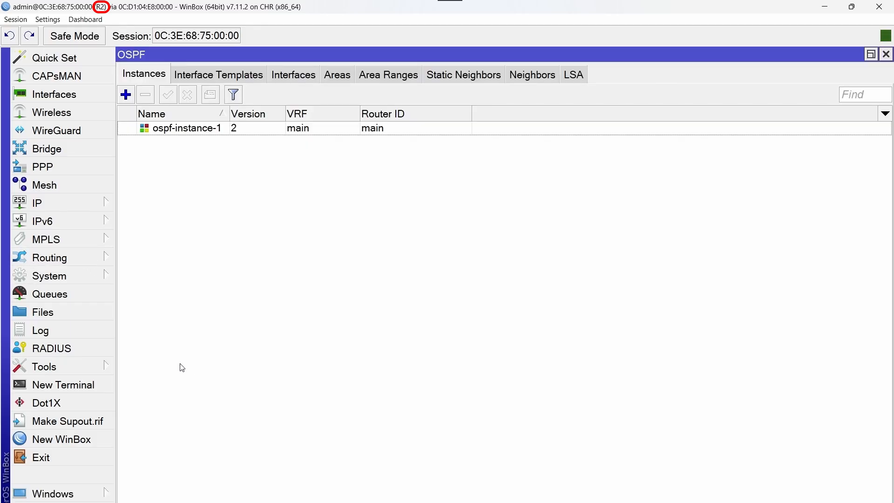
double_click(181, 129)
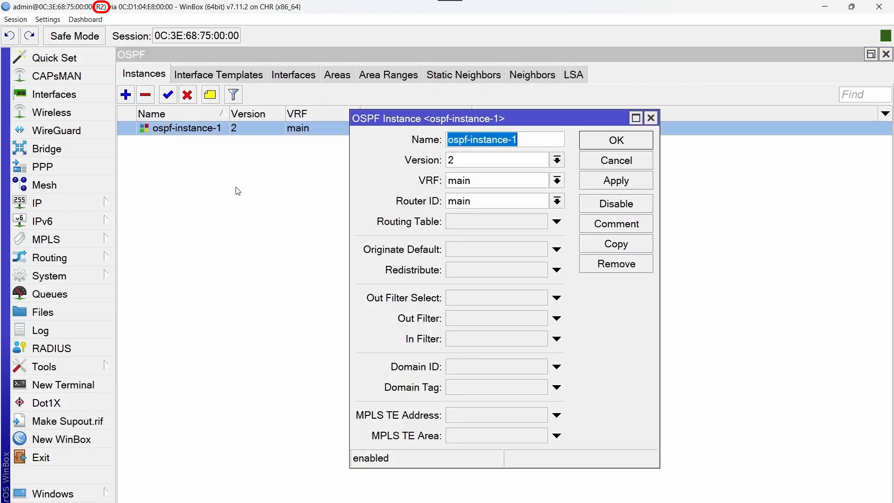
click(557, 201)
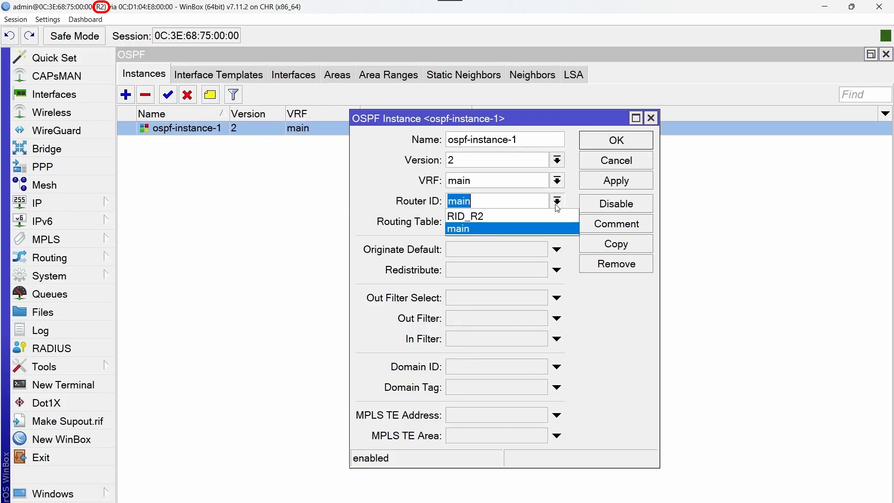
click(513, 216)
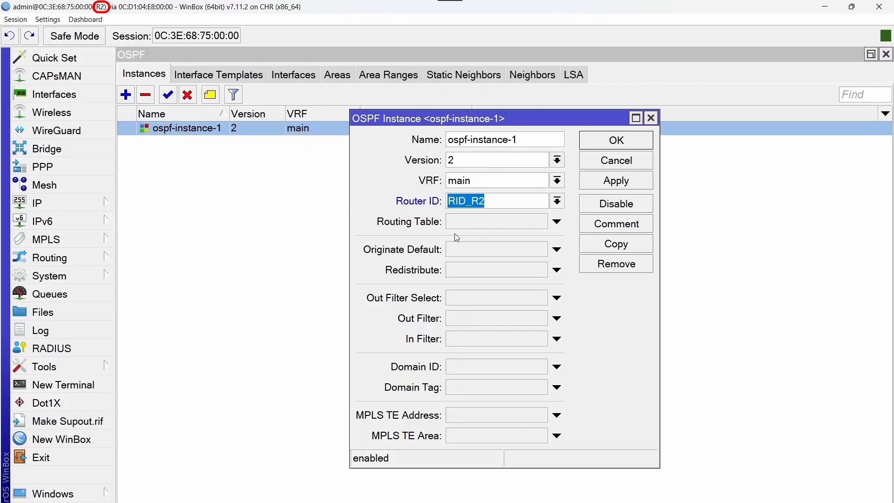
click(616, 140)
Create an R2 OSPF interface template matching Loopback, keeping area ospf-area-0
click(229, 77)
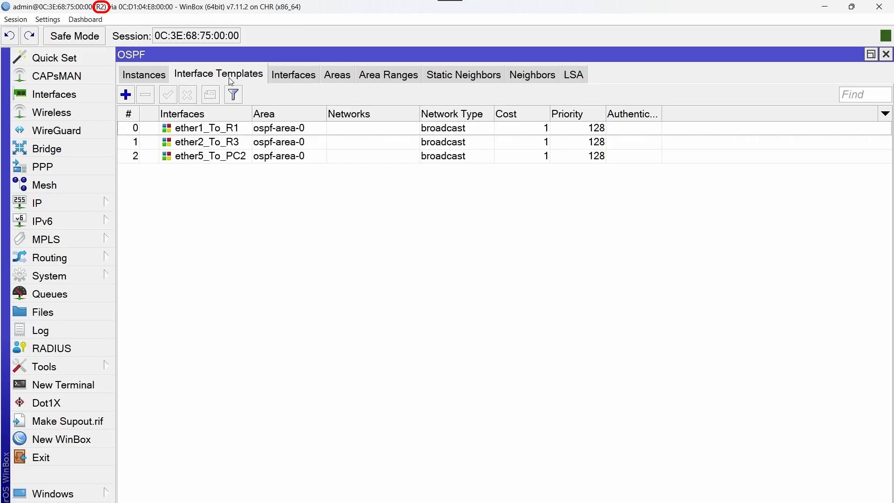
click(126, 95)
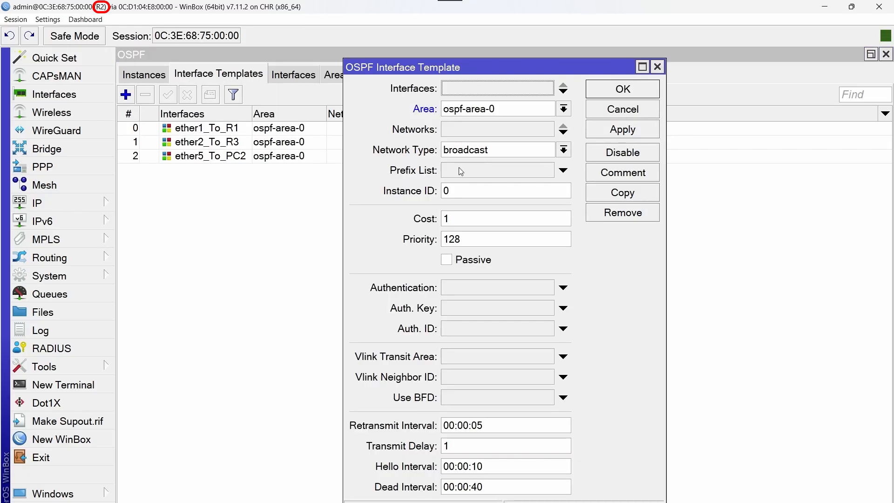
click(494, 89)
click(547, 94)
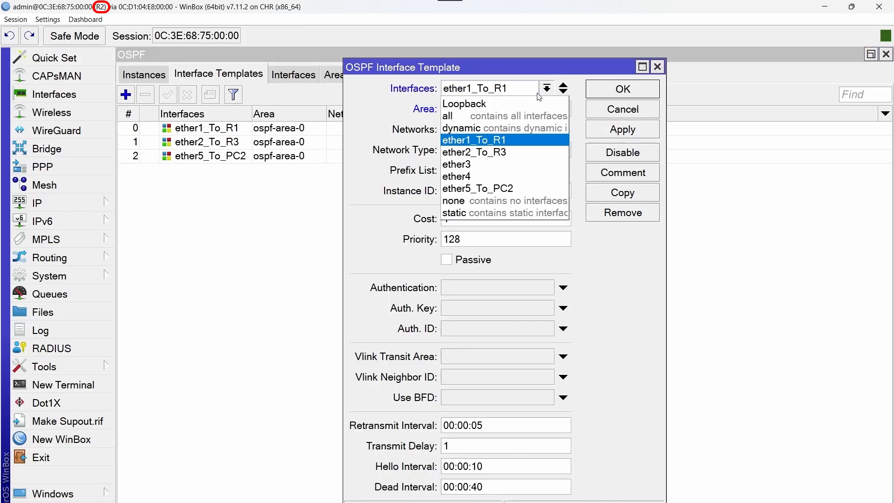
click(494, 105)
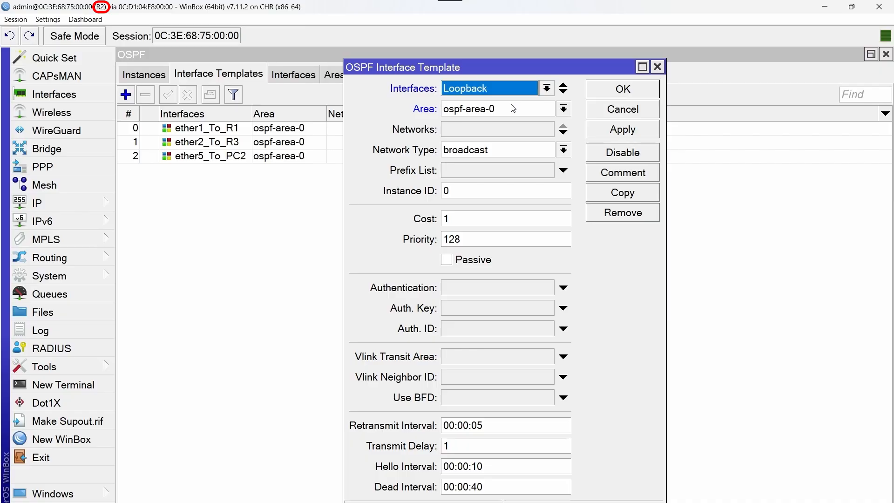
click(611, 95)
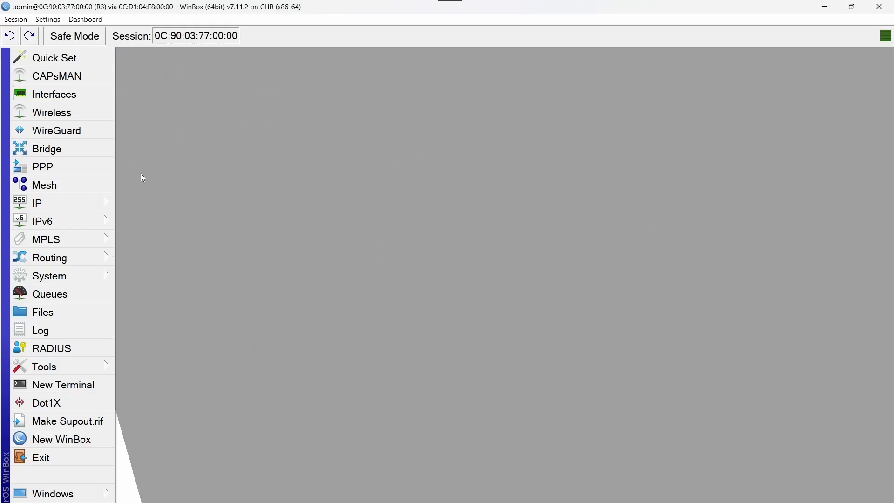
Create a bridge interface named 'Loopback' on R3 and close the Bridge list
click(90, 151)
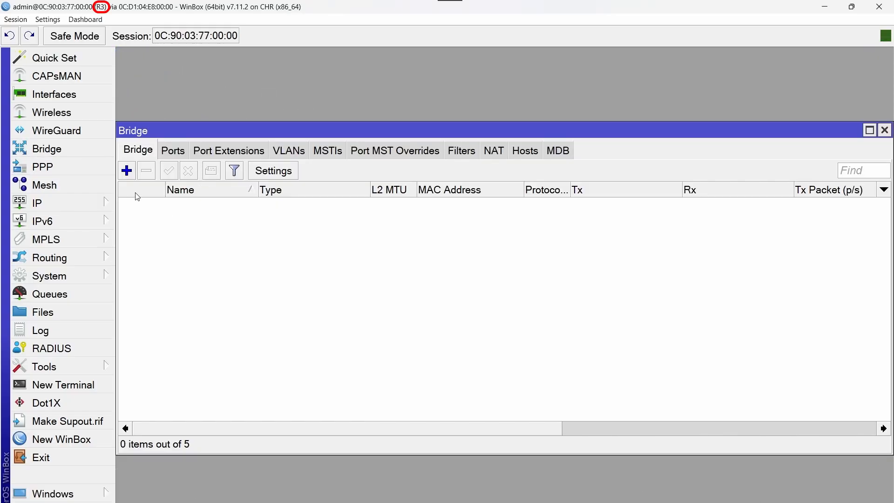
click(126, 171)
text(L)
key(Caps_Lock)
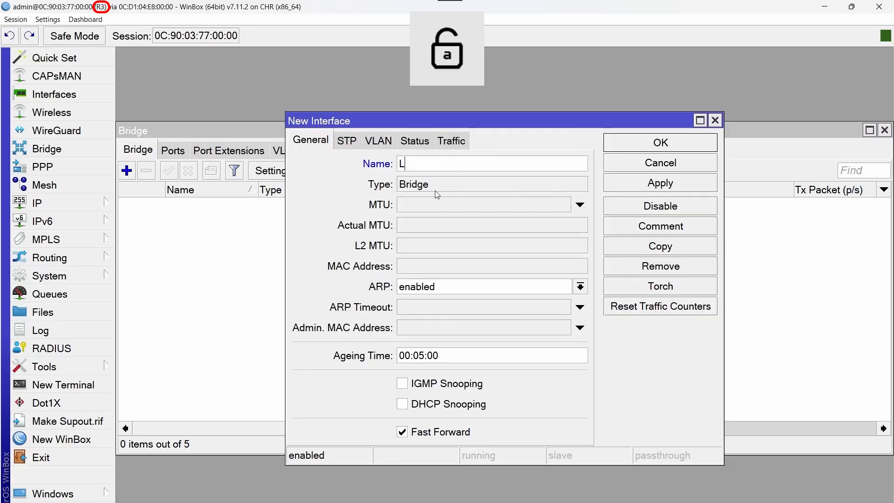
text(oopback)
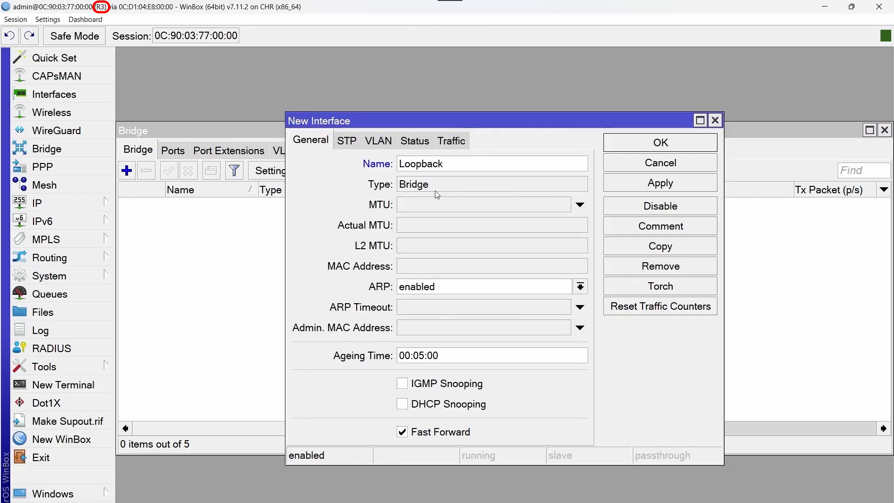
click(669, 149)
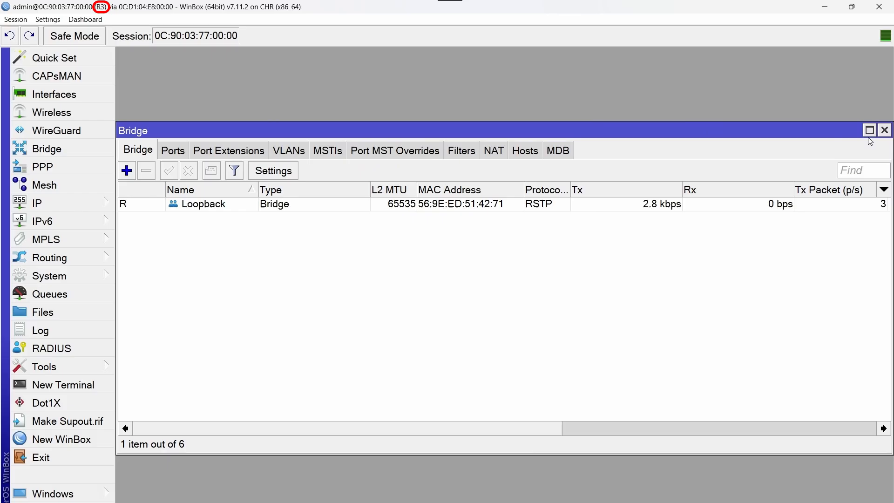
click(884, 131)
click(79, 208)
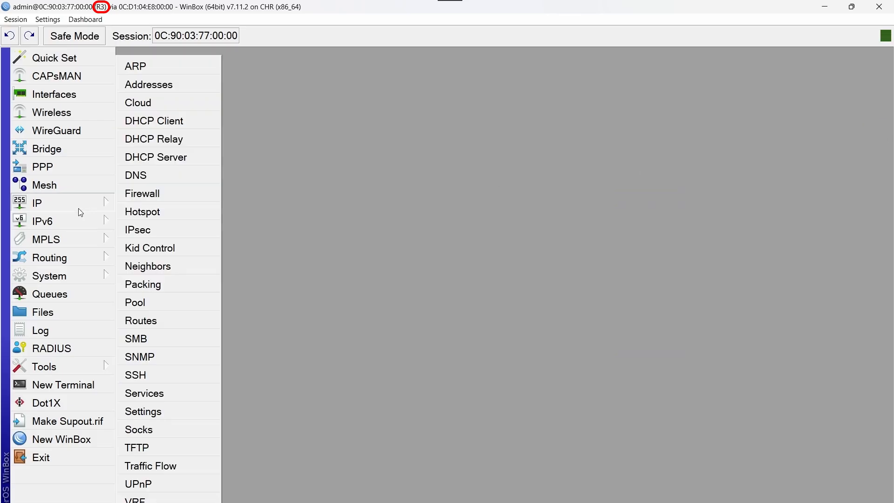
Add the IP address 172.168.255.3/32 on R3's Loopback interface
click(208, 84)
click(591, 95)
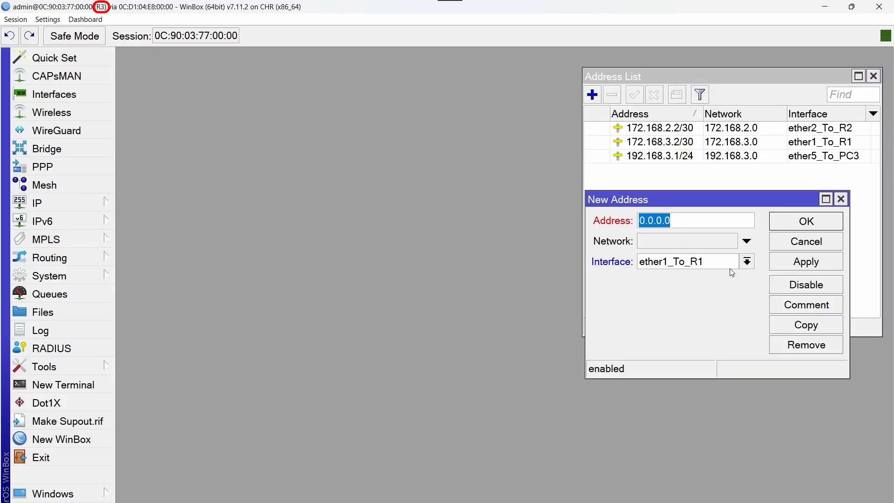
click(746, 261)
click(663, 273)
click(621, 210)
key(BackSpace)
text(1)
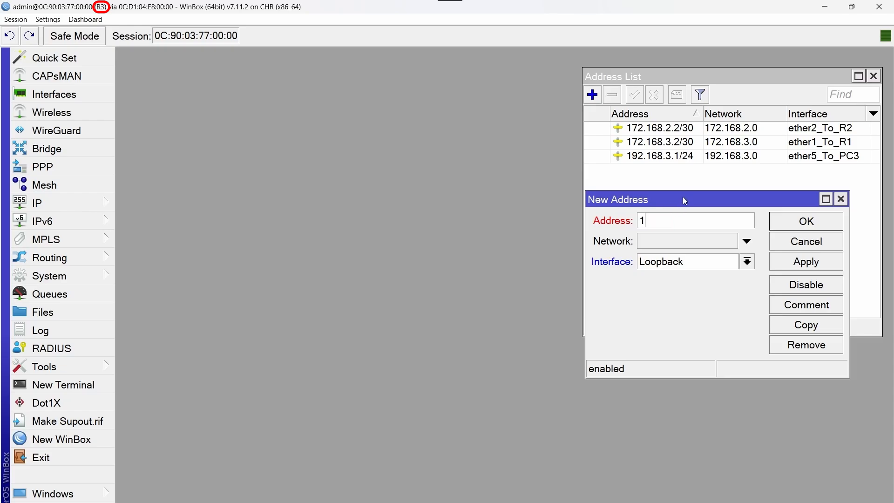
text(72.168.255.3/32)
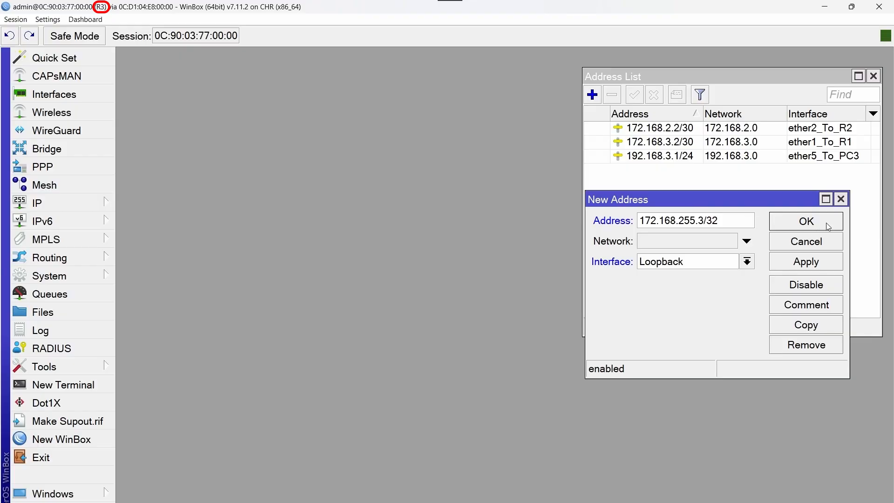
click(828, 226)
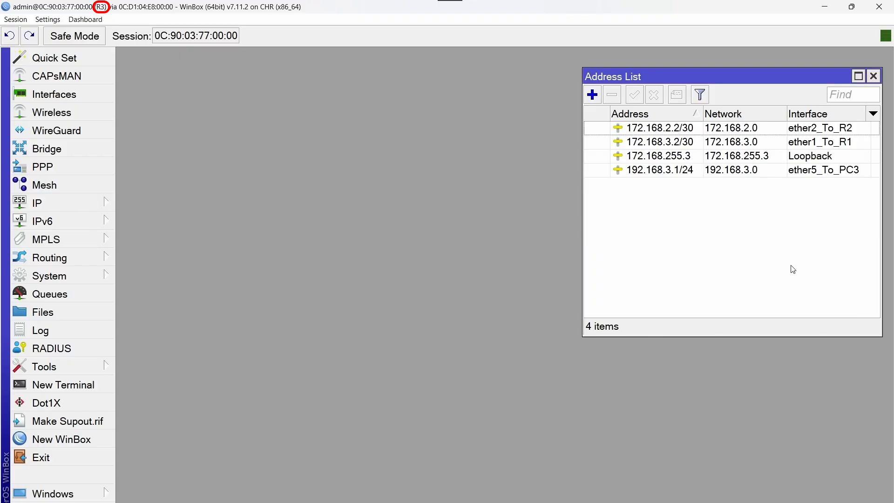
click(81, 261)
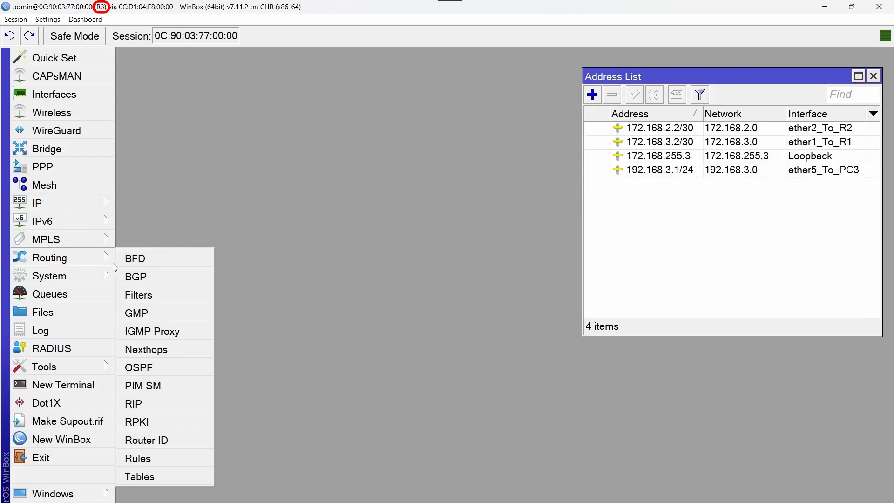
Start a new router ID entry on R3 named RID_R3
click(187, 437)
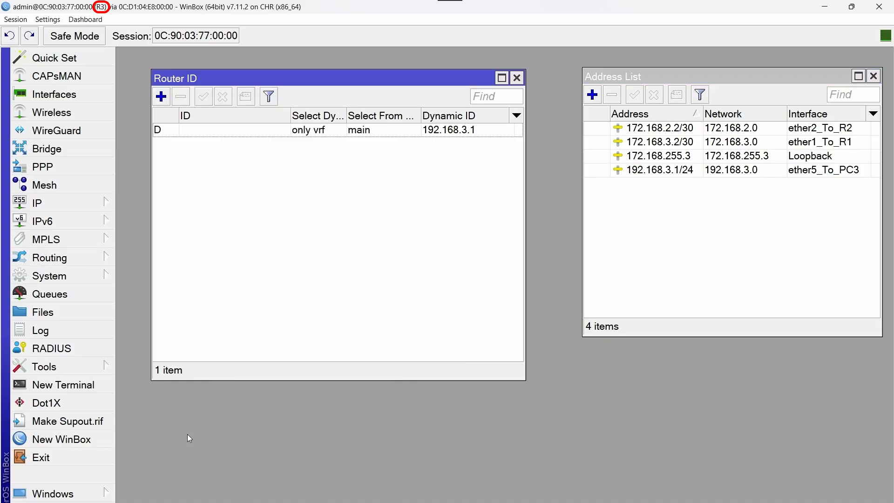
click(161, 96)
drag(377, 204, 209, 153)
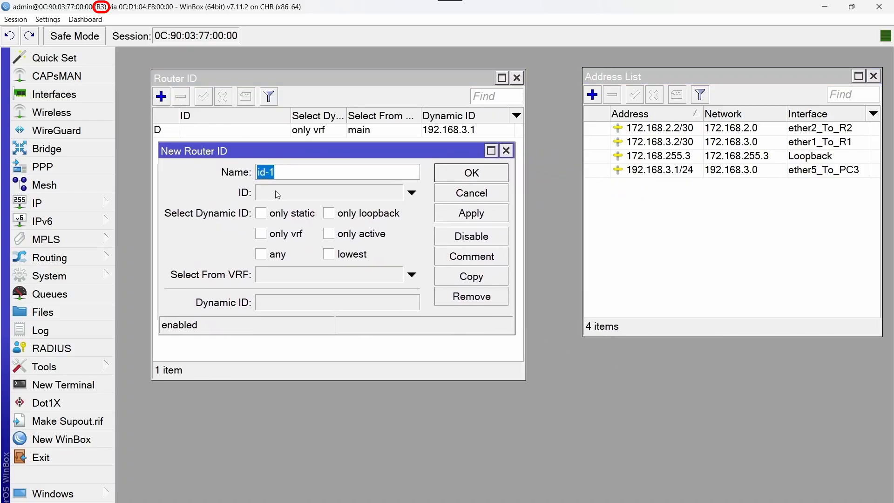
key(Caps_Lock)
text(RID_R3)
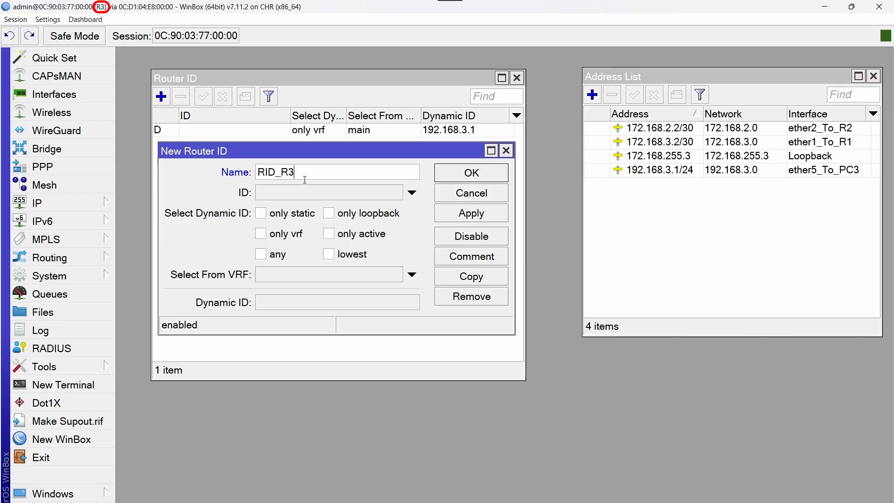
Copy the Loopback address 172.168.255.3 into RID_R3's ID field and save it
click(318, 195)
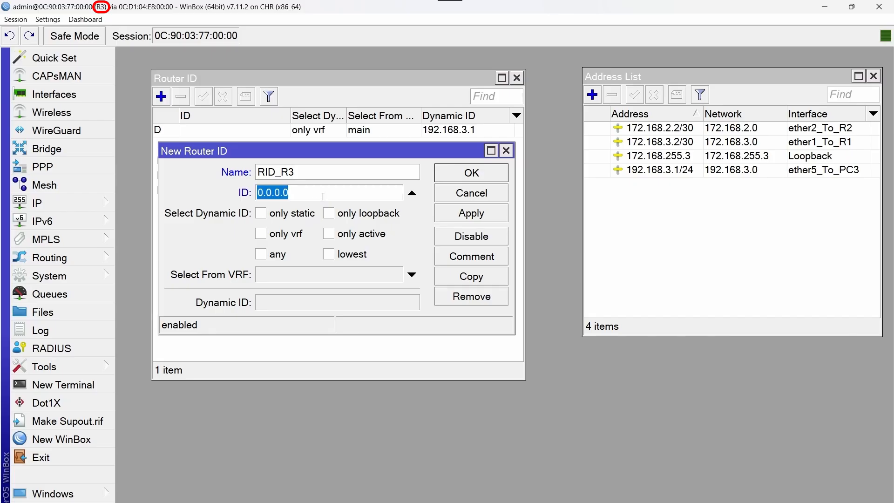
double_click(706, 159)
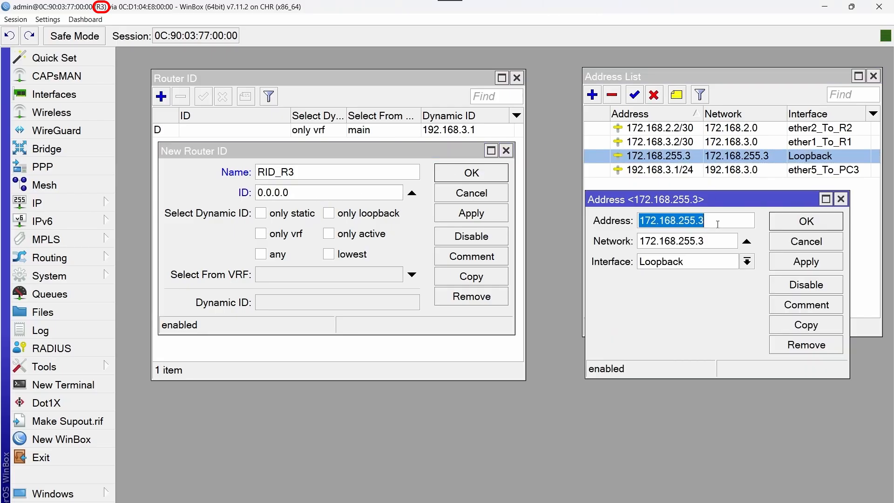
drag(705, 220, 639, 220)
right_click(651, 220)
click(680, 239)
click(841, 199)
click(313, 189)
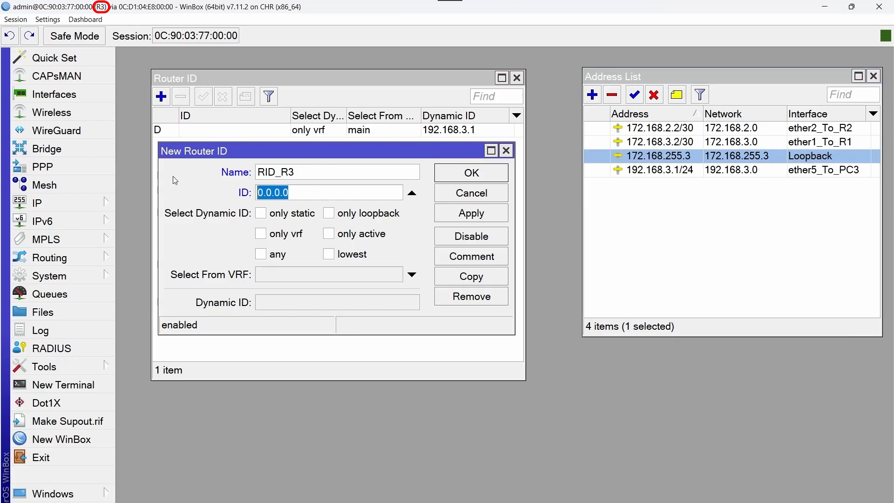
key(ctrl+v)
click(501, 181)
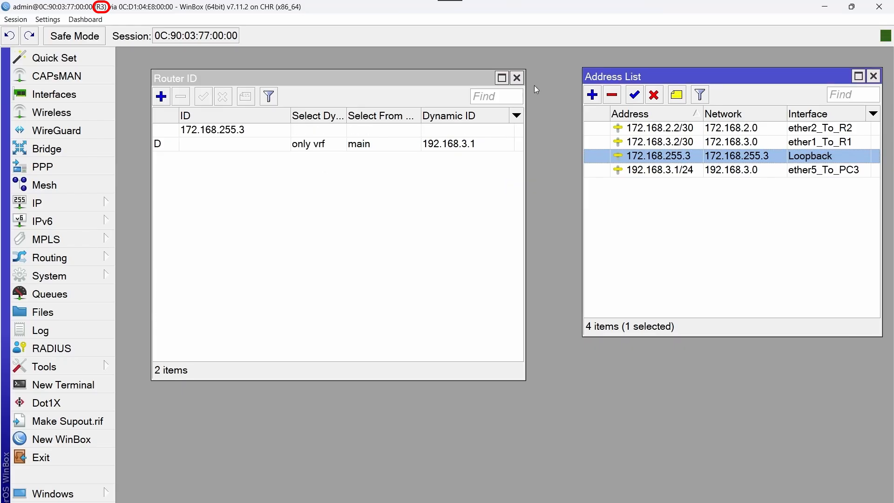
Close the router ID and address lists, then set ospf-instance-1's router ID to RID_R3
click(517, 78)
click(873, 76)
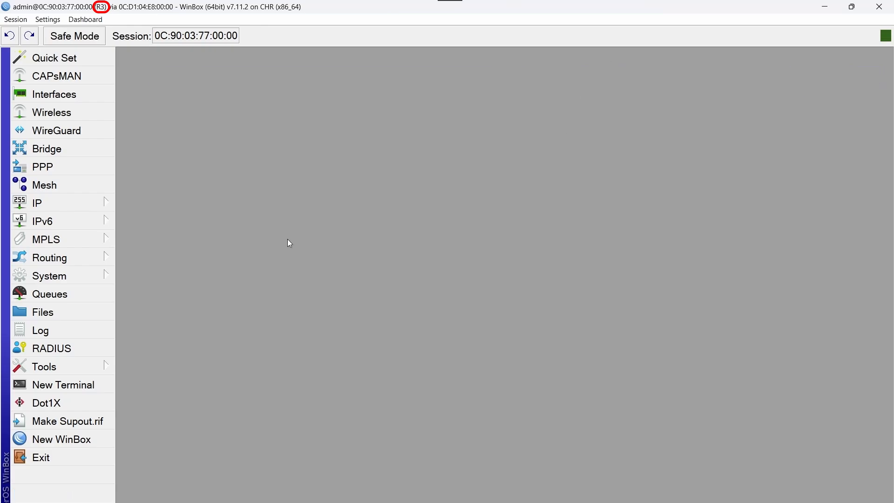
click(92, 261)
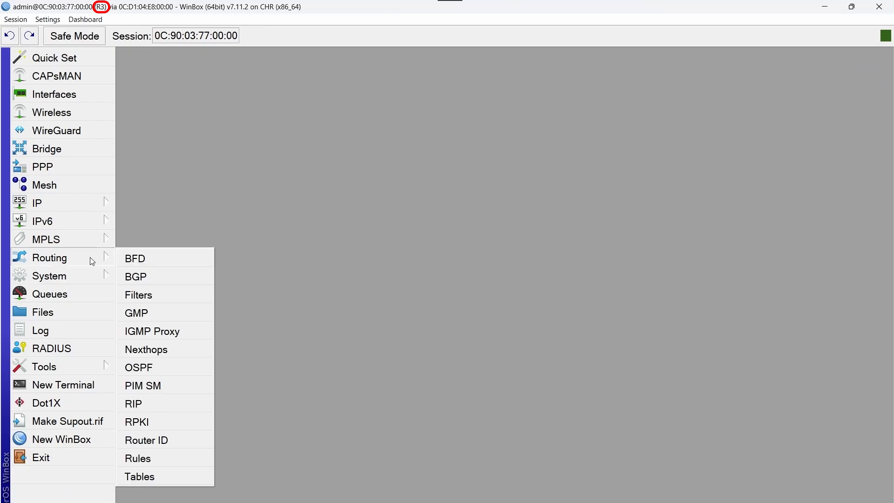
click(180, 369)
double_click(192, 133)
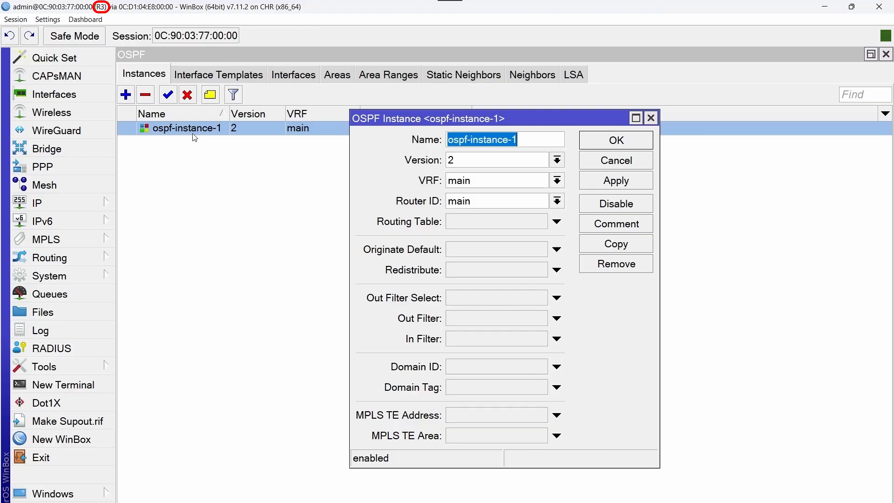
click(557, 202)
click(514, 213)
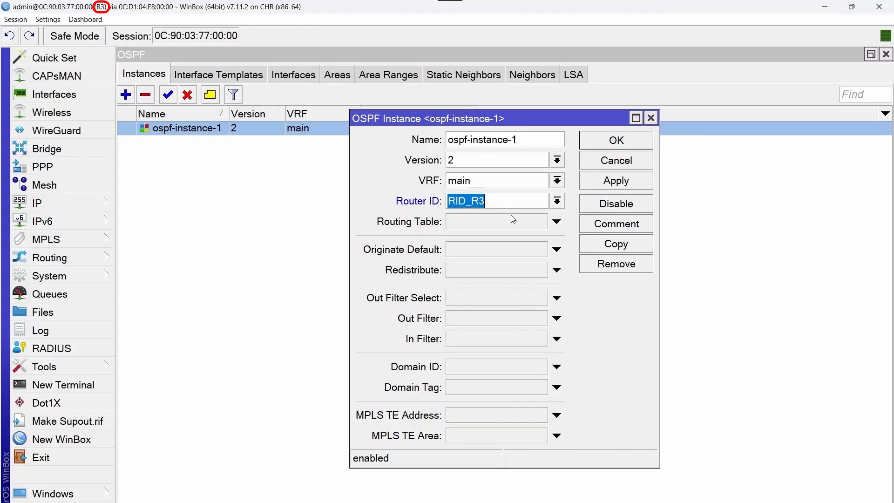
click(616, 140)
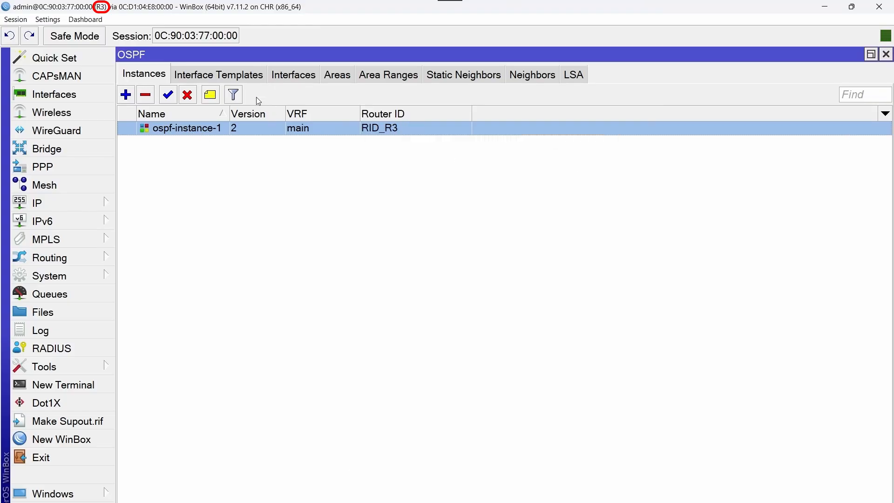
Add a Loopback interface template in ospf-area-0 to R3's OSPF configuration
click(221, 80)
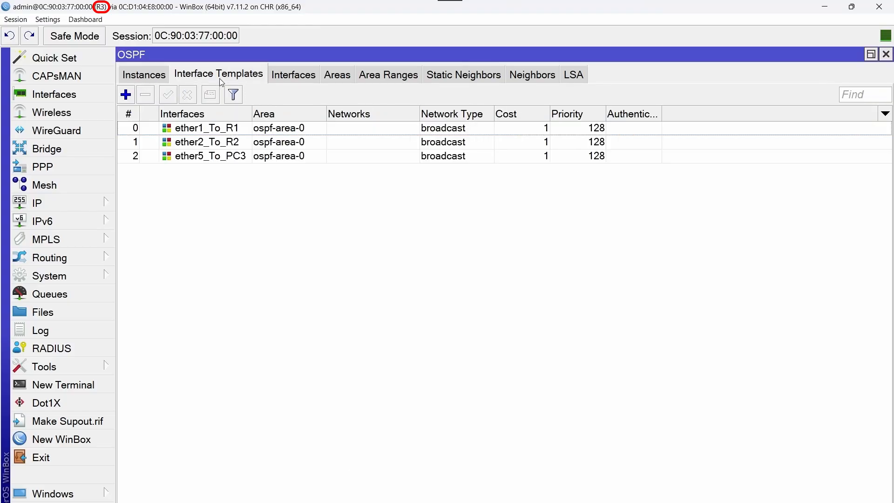
click(126, 96)
click(546, 89)
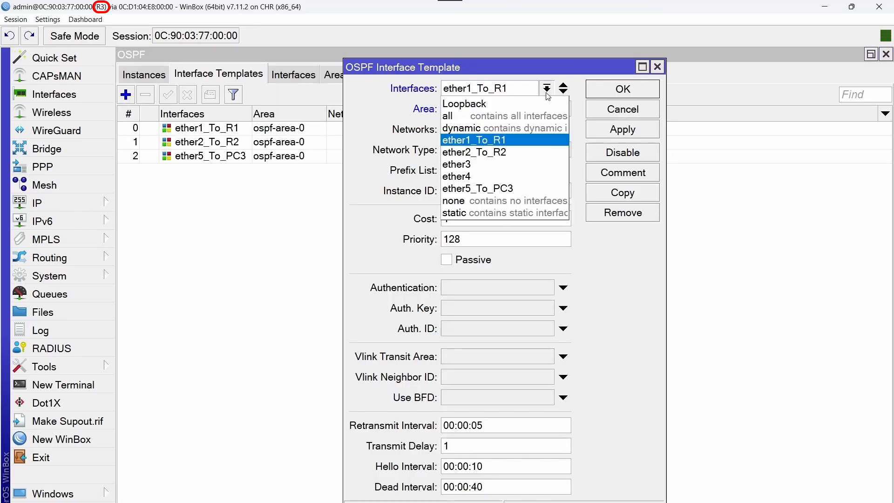
click(521, 107)
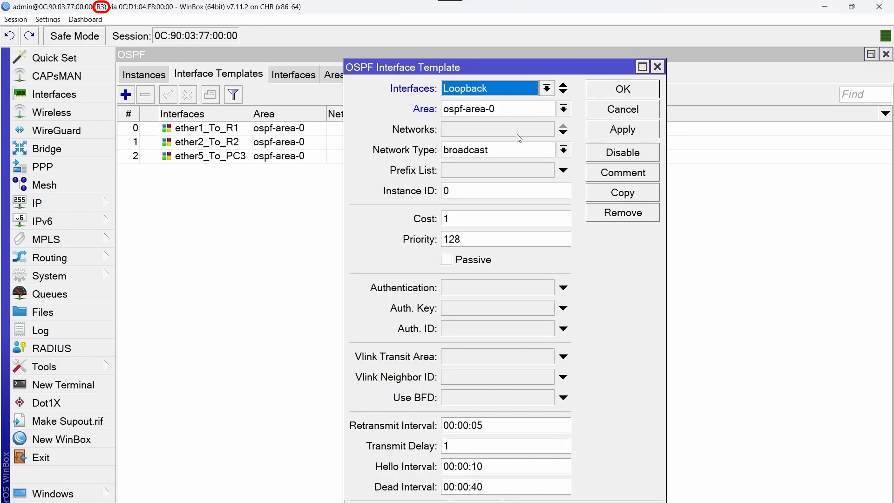
click(637, 95)
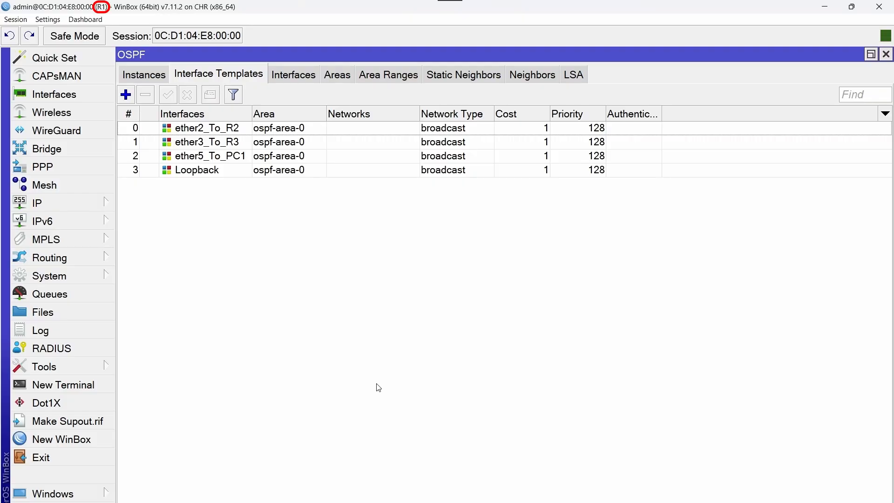
Show R1's OSPF neighbors 172.168.3.2 and 172.168.1.2, both Full
click(540, 82)
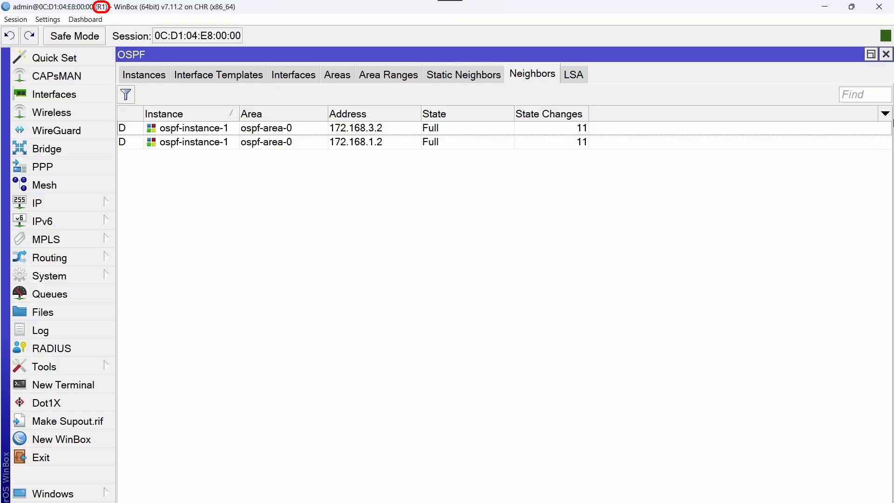
Add Adjacency, DR, Router ID and Priority columns to R1's OSPF neighbor table
click(884, 114)
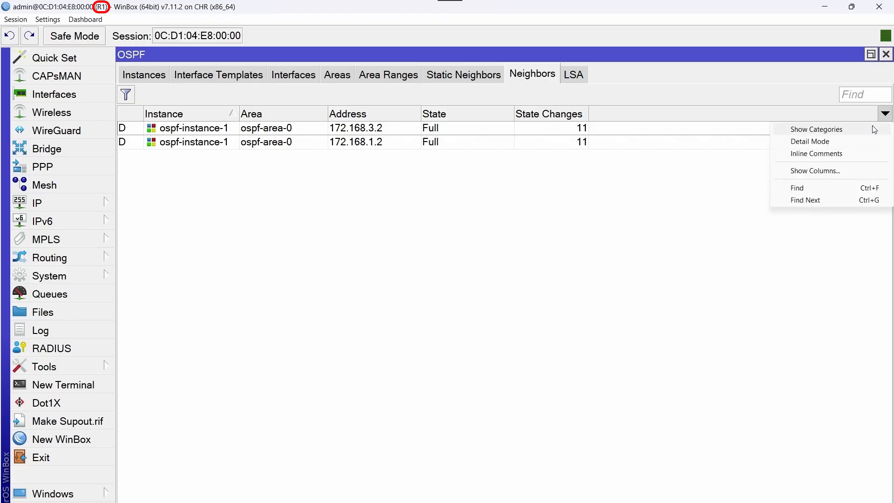
click(843, 171)
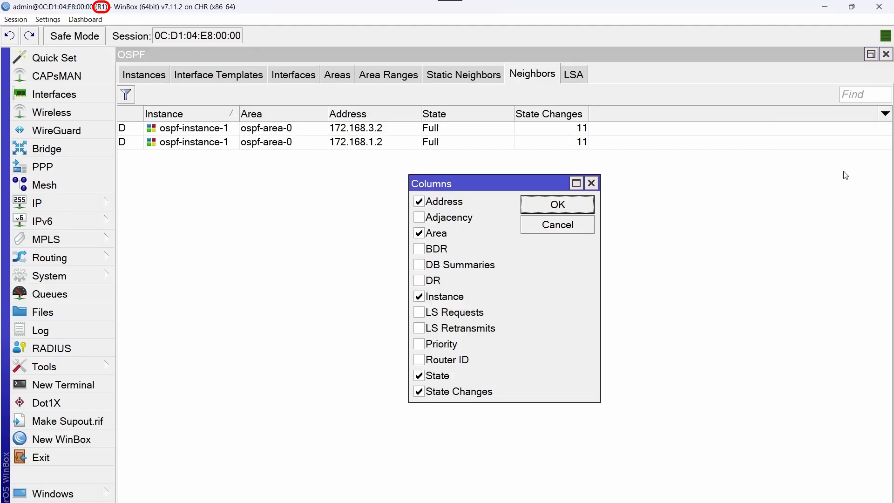
click(423, 218)
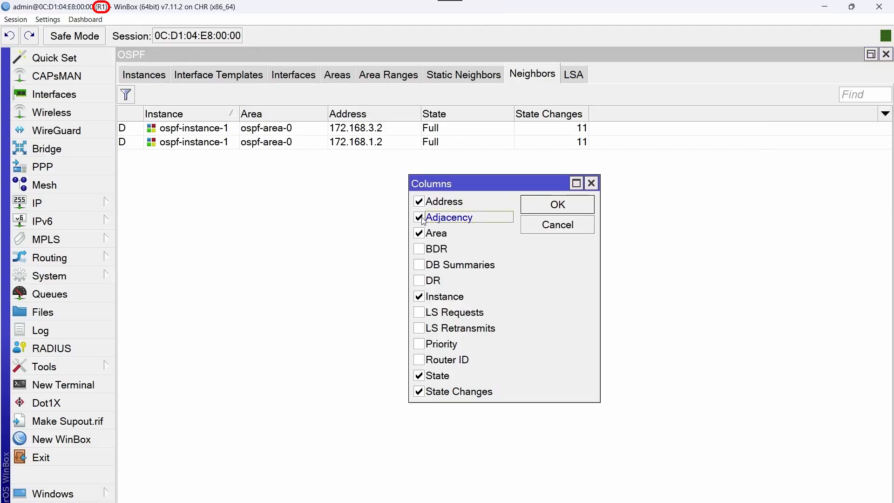
click(422, 282)
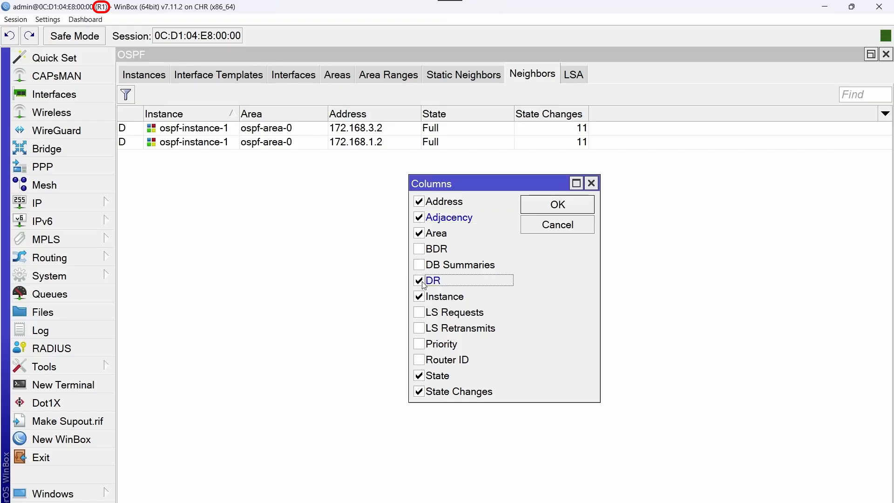
click(421, 360)
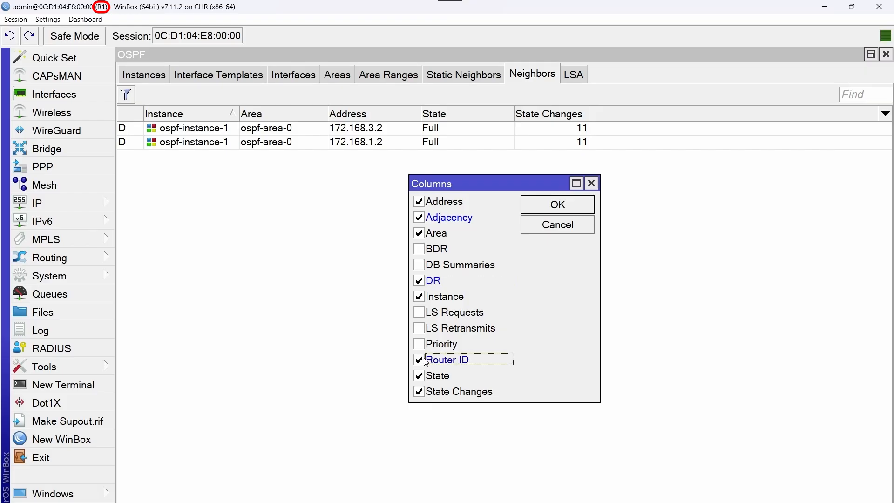
click(425, 350)
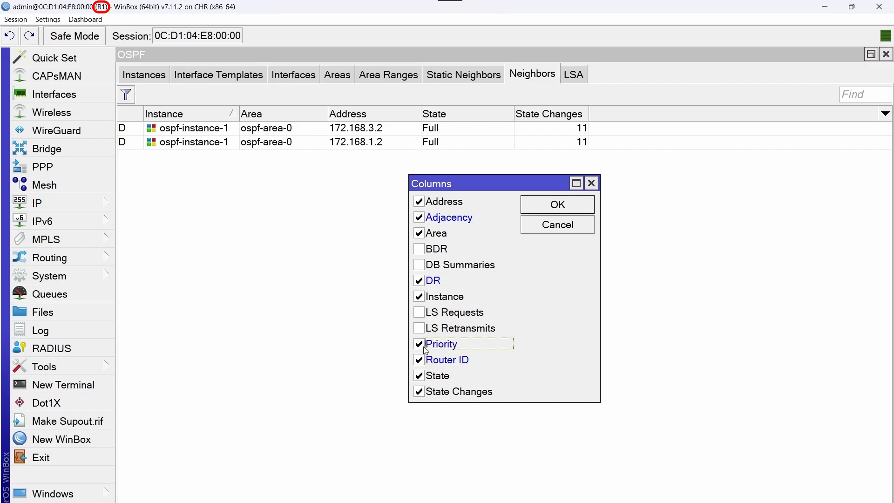
click(570, 205)
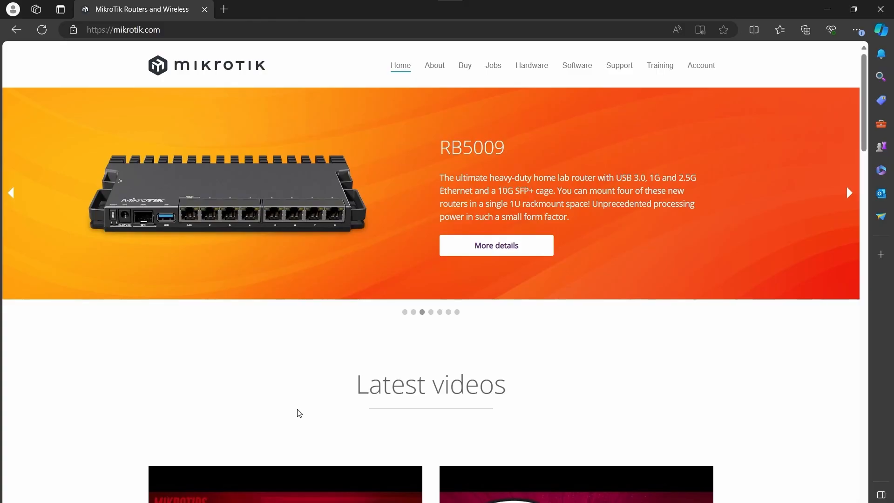
From Support > Documentation, search the docs for 'ospf' and open the RouterOS OSPF page
click(628, 69)
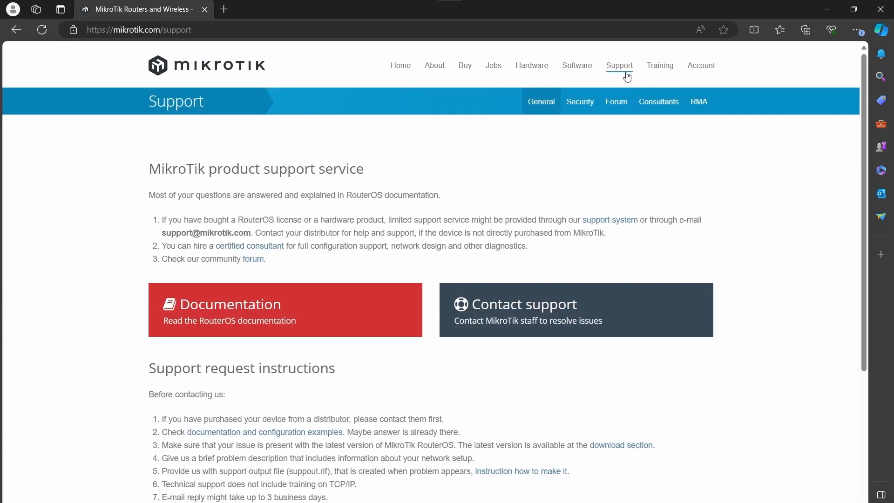
click(276, 305)
click(721, 53)
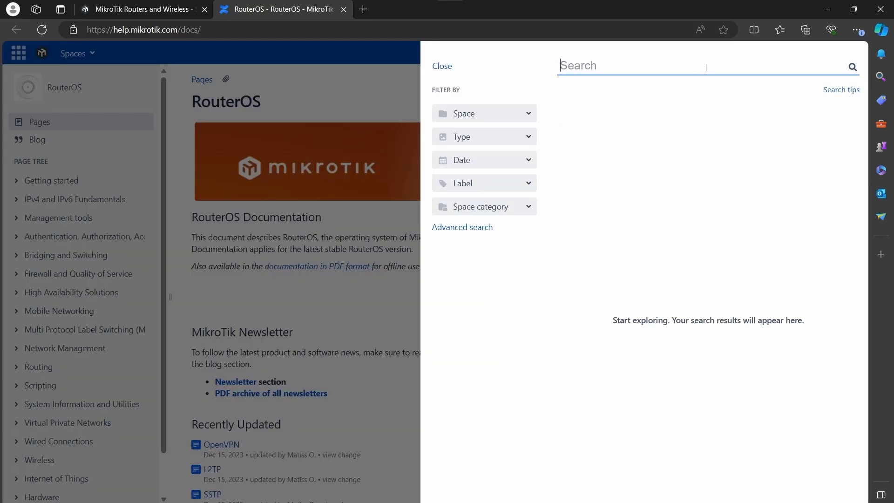
text(o)
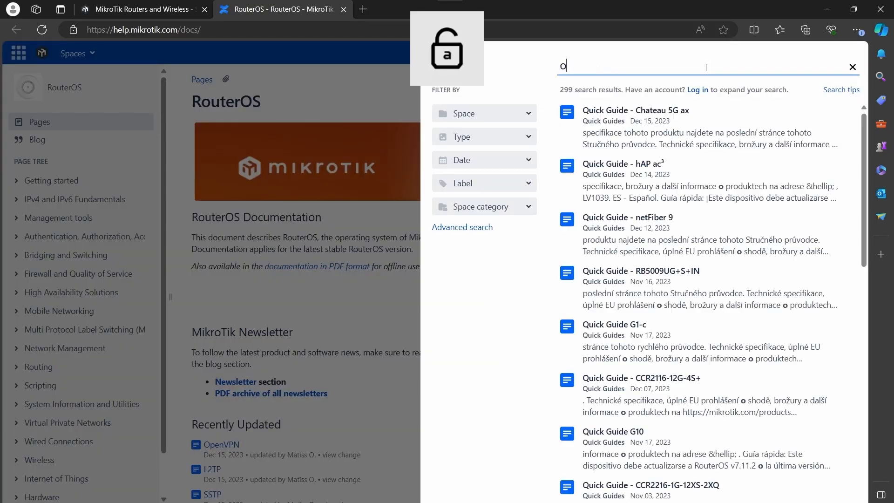
text(spf)
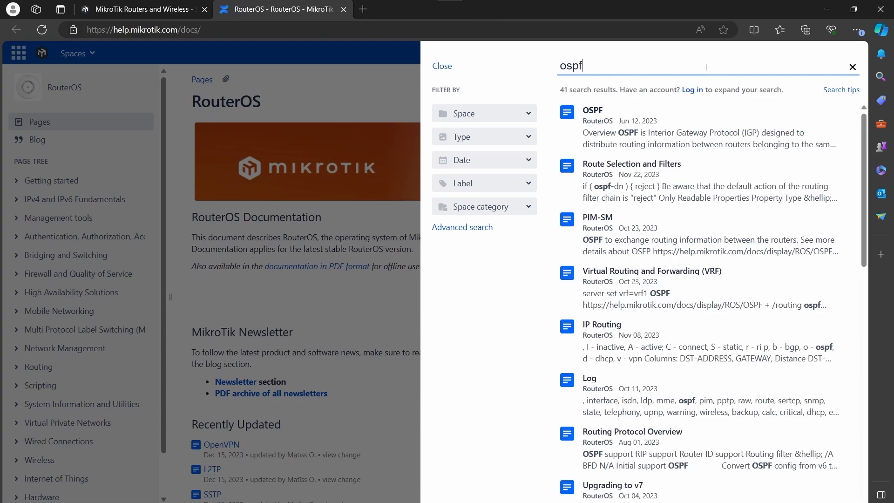
click(597, 113)
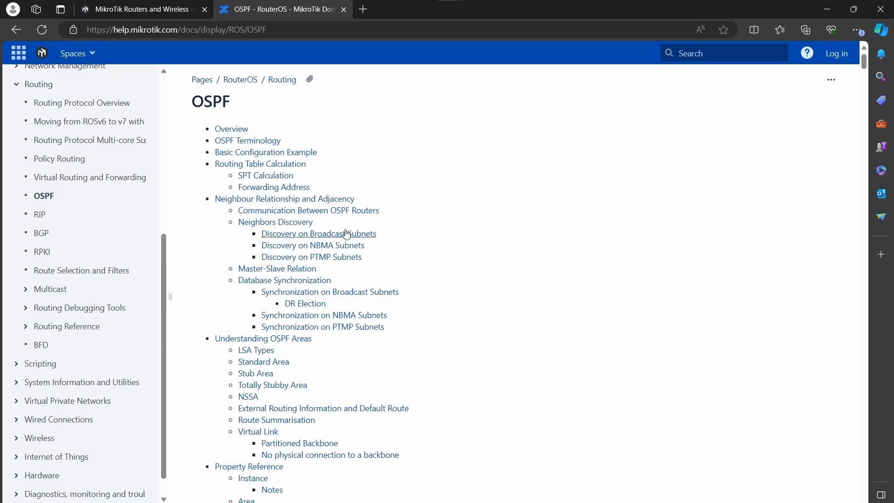
Jump to the DR Election section and highlight its explanation
click(320, 305)
drag(191, 71, 834, 110)
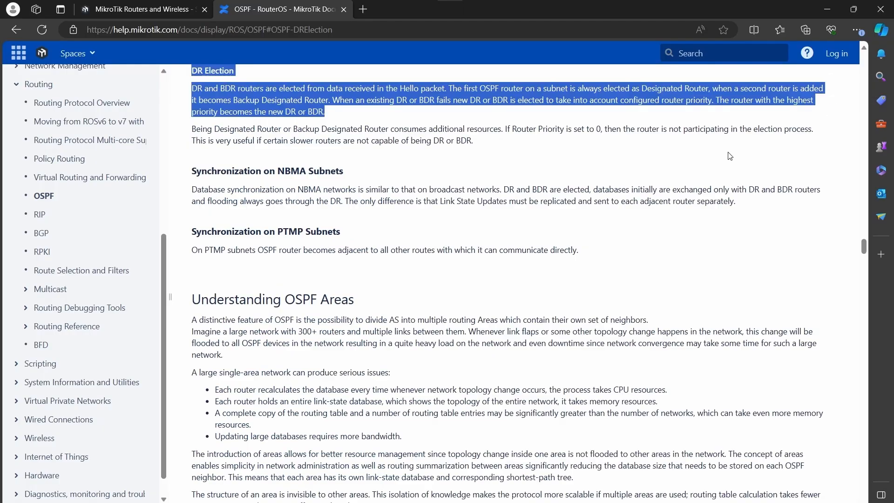
click(217, 161)
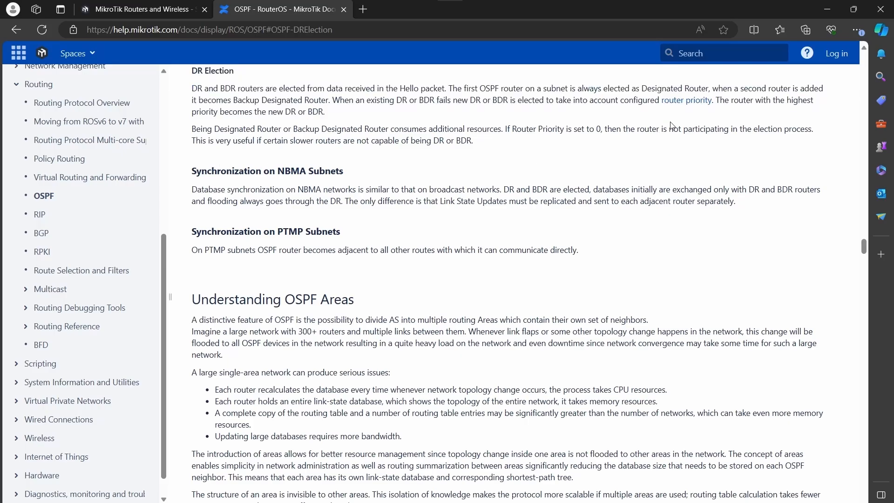
Follow the router priority link and highlight the priority parameter's description
click(695, 105)
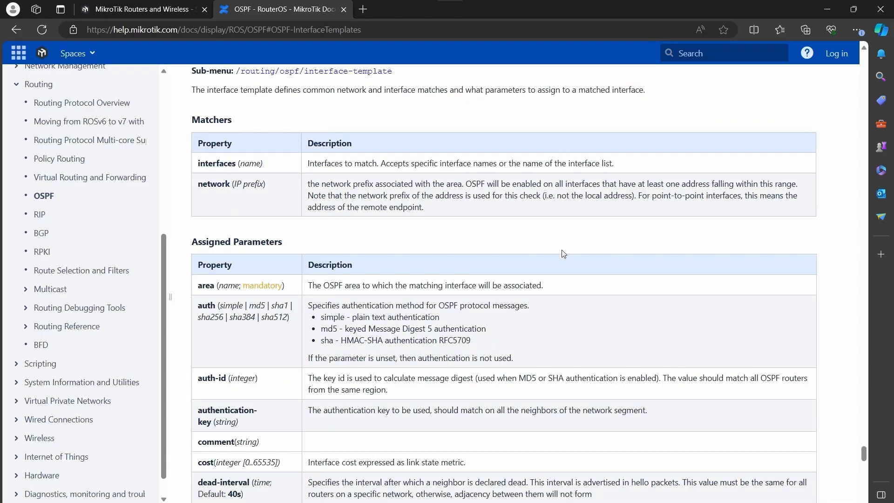
scroll(563, 254, down, 3)
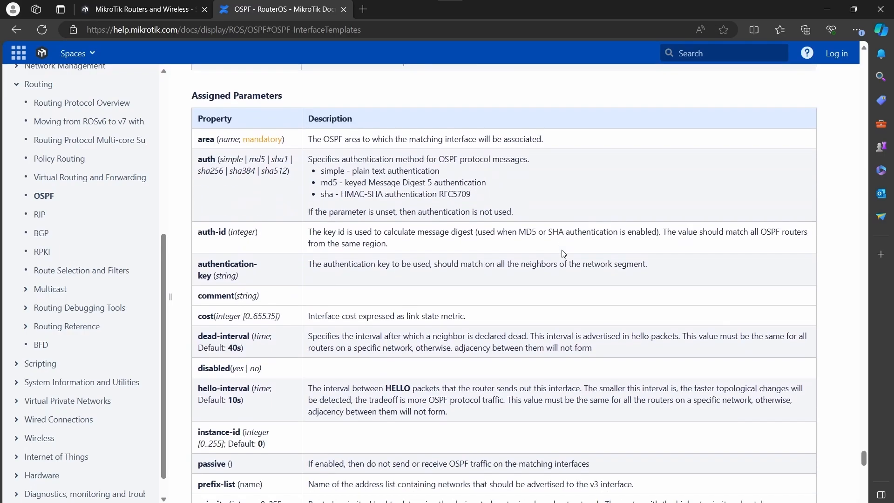
scroll(563, 254, down, 4)
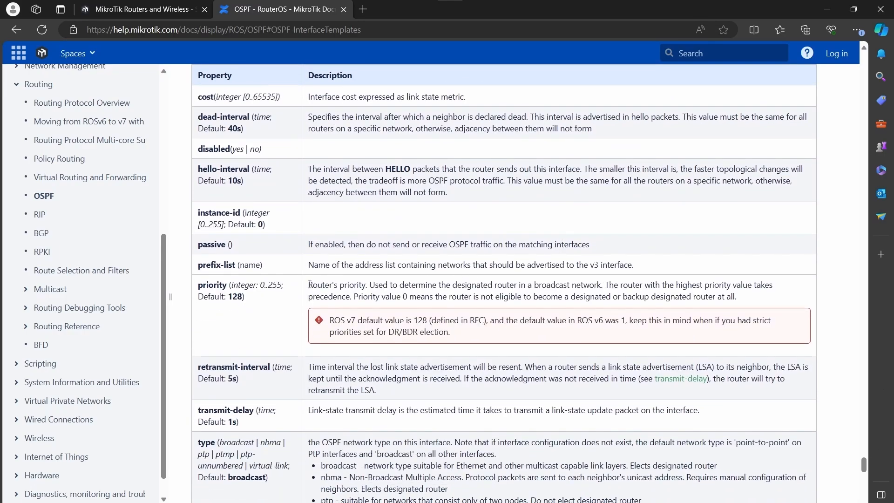
drag(311, 285, 760, 302)
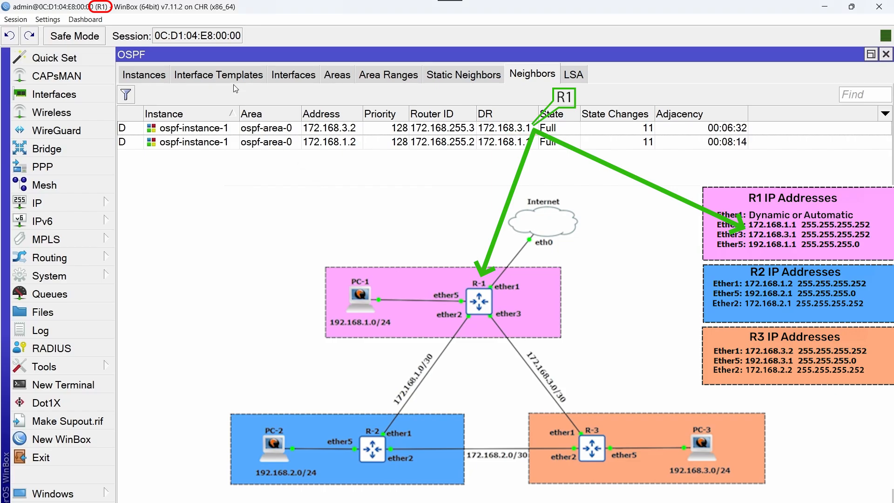
Show R1's four ospf-area-0 interface templates, each broadcast with cost 1 and priority 128
click(233, 78)
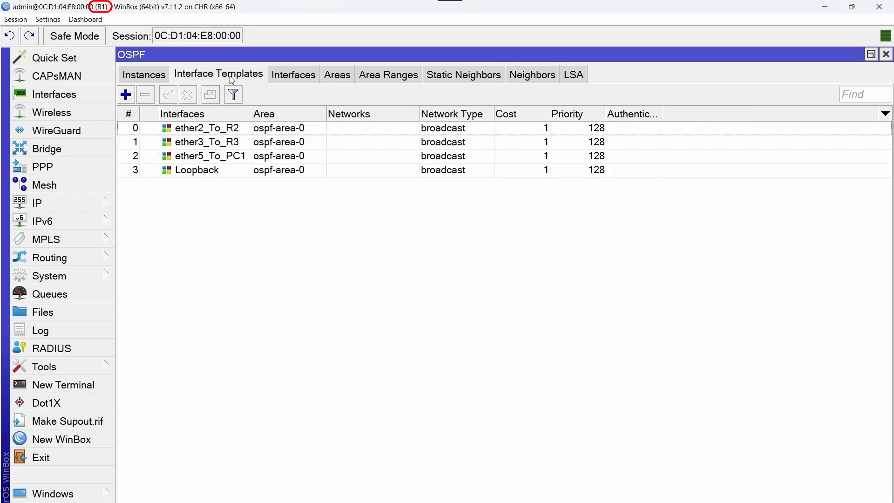
Open R1's ether3_To_R3 template and select its priority 128, leaving it unchanged
double_click(248, 144)
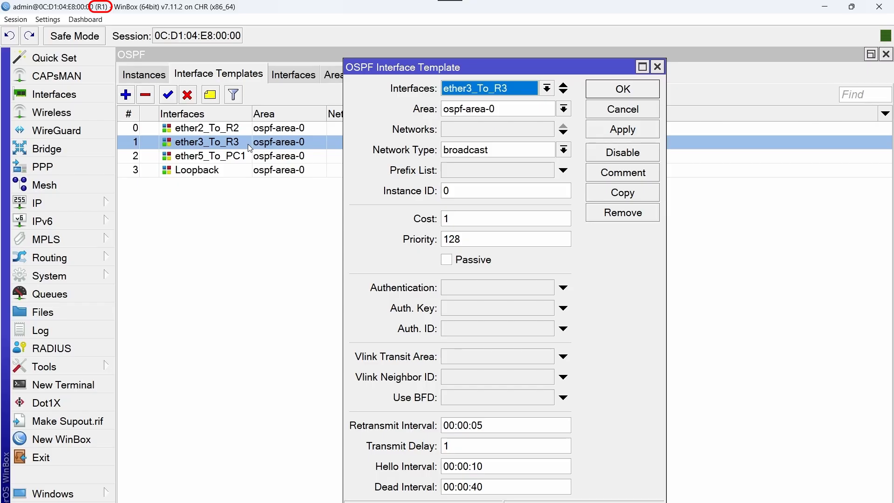
drag(480, 239, 414, 235)
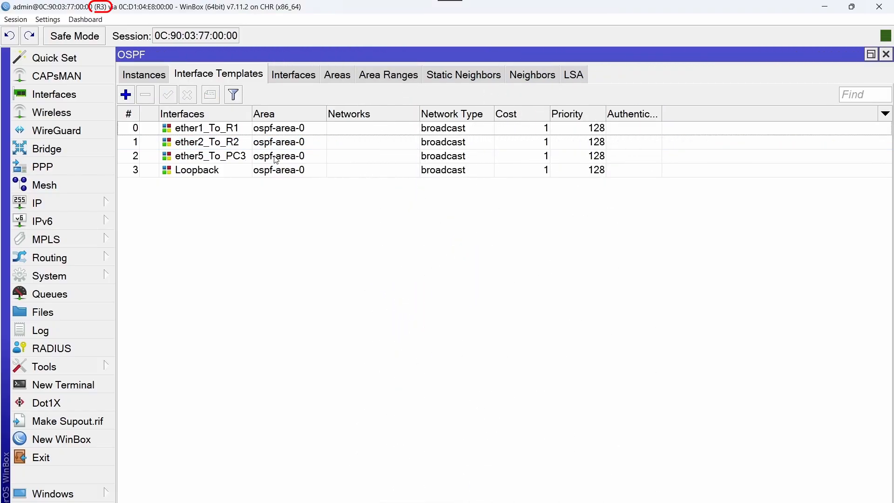
Change R3's ether1_To_R1 template priority from 128 to 129 and save it
double_click(320, 129)
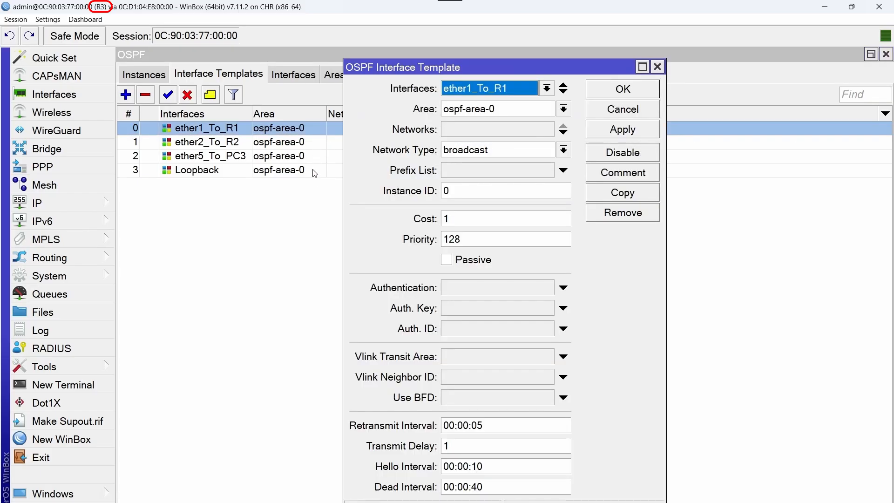
click(465, 235)
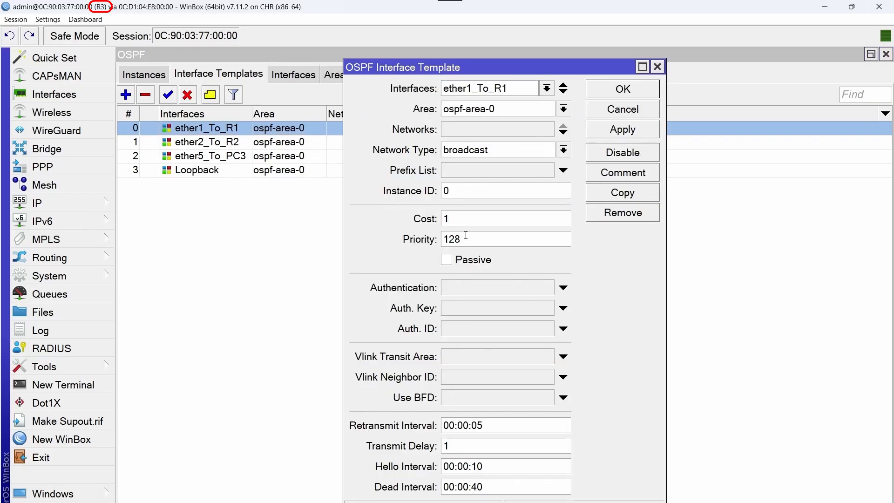
key(BackSpace)
text(9)
click(648, 95)
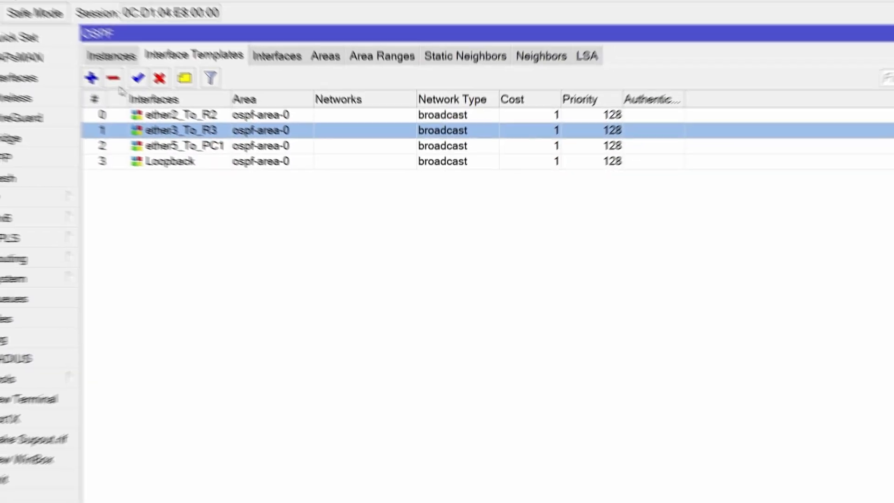
Disable R1's ospf-instance-1 in the Instances list, then show R3's instances
click(111, 56)
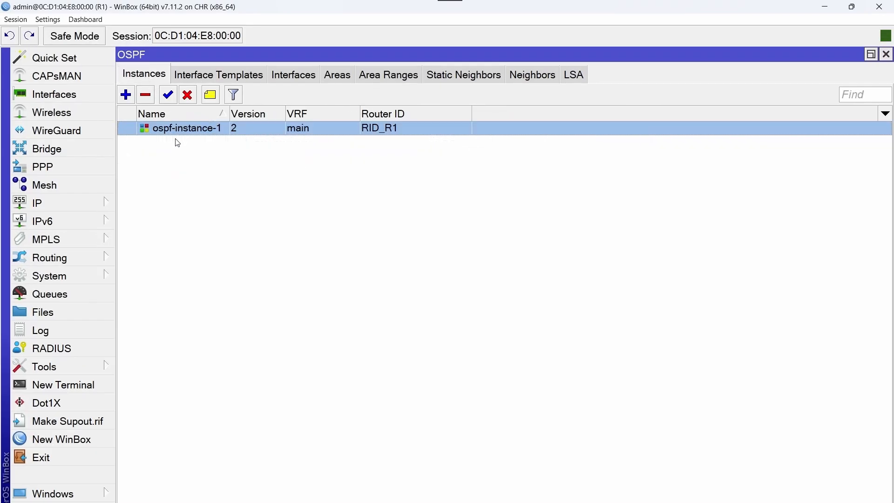
click(187, 96)
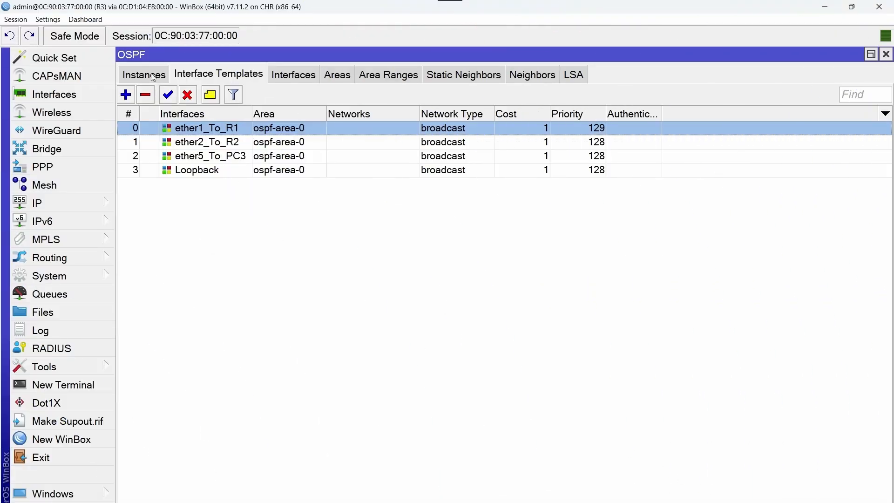
click(153, 76)
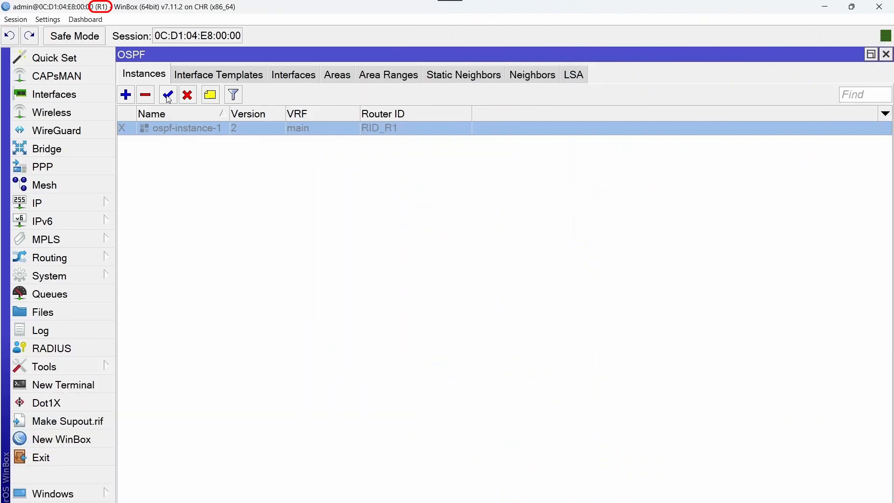
Re-enable ospf-instance-1 on R1 and R3 and confirm 172.168.3.2, priority 129, is elected DR
click(168, 96)
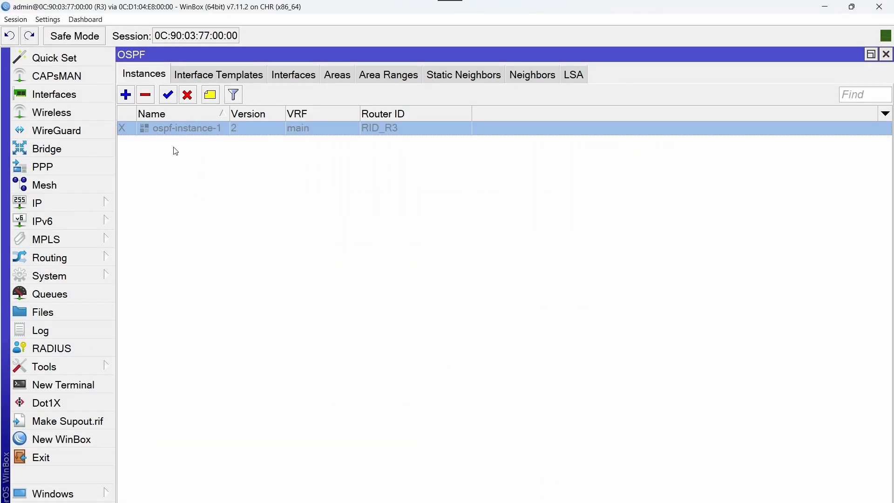
click(168, 96)
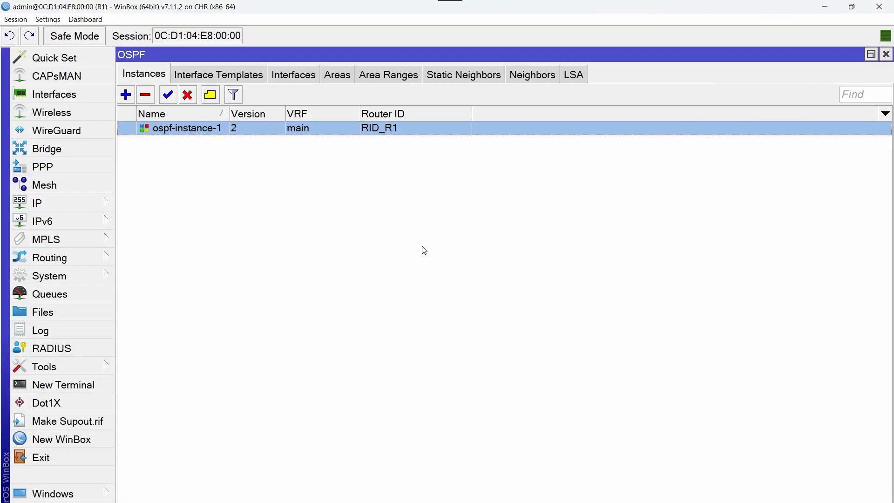
click(544, 80)
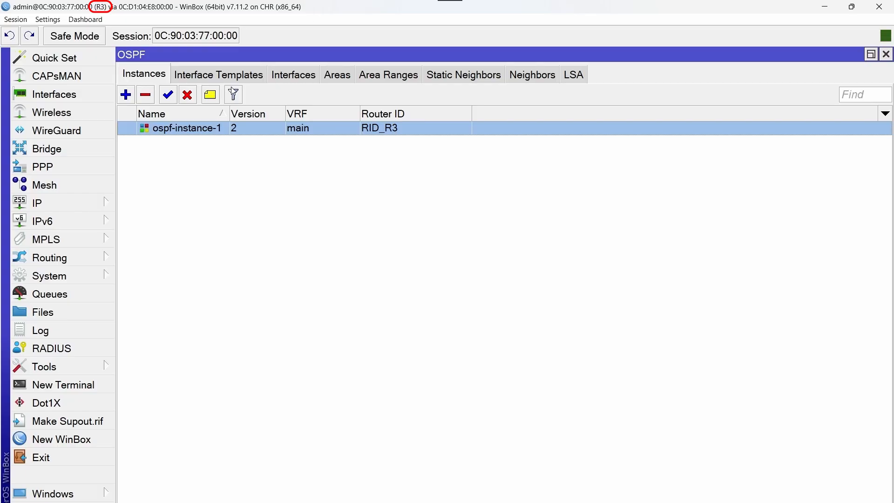
click(233, 79)
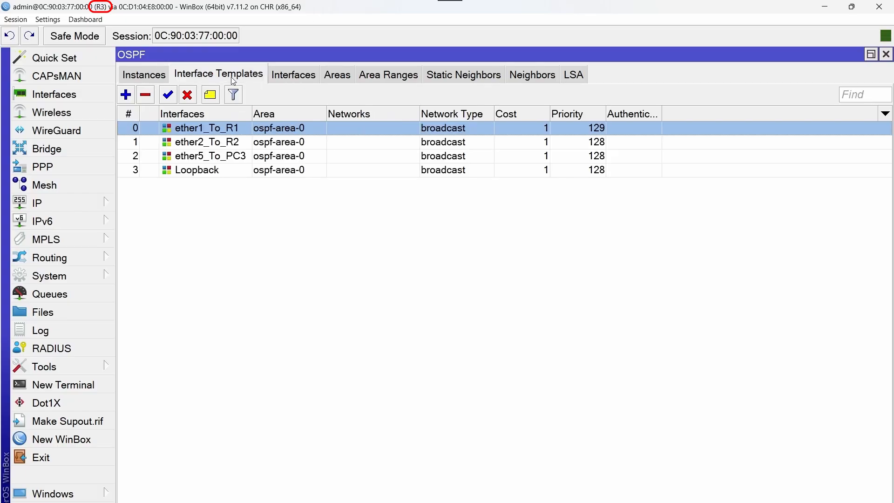
double_click(245, 127)
Set R3's ether1_To_R1 template priority back from 129 to 128
click(482, 240)
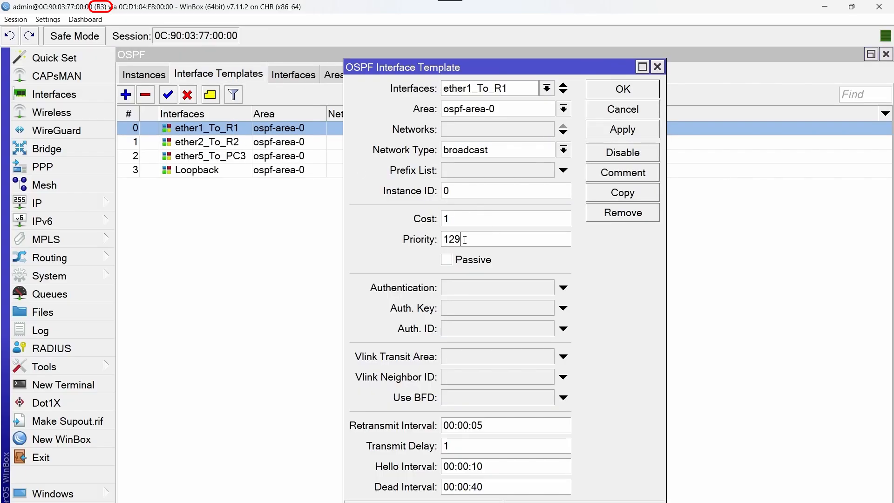
drag(482, 241, 457, 239)
text(8)
click(610, 96)
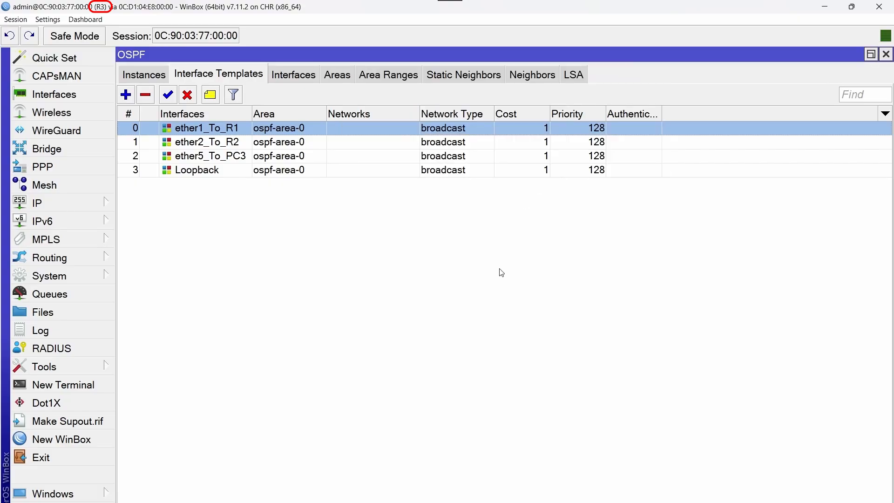
Disable ospf-instance-1 on R3, then disable and re-enable it on R1
click(154, 74)
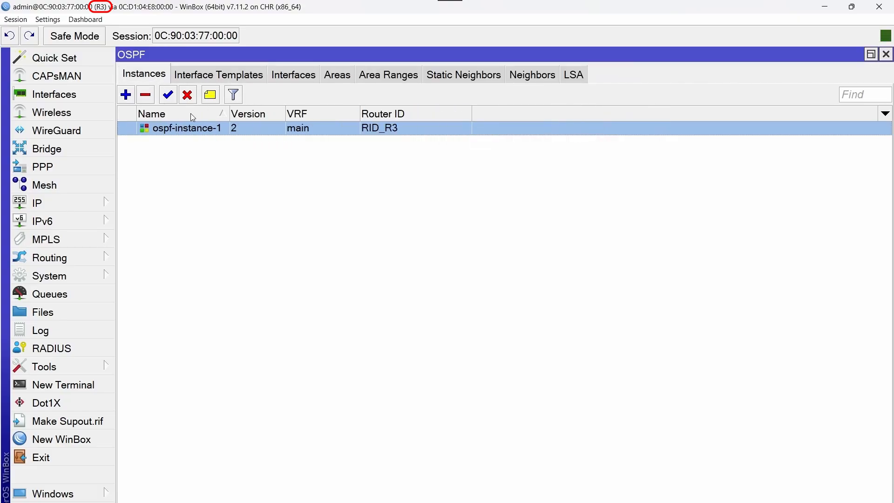
click(194, 99)
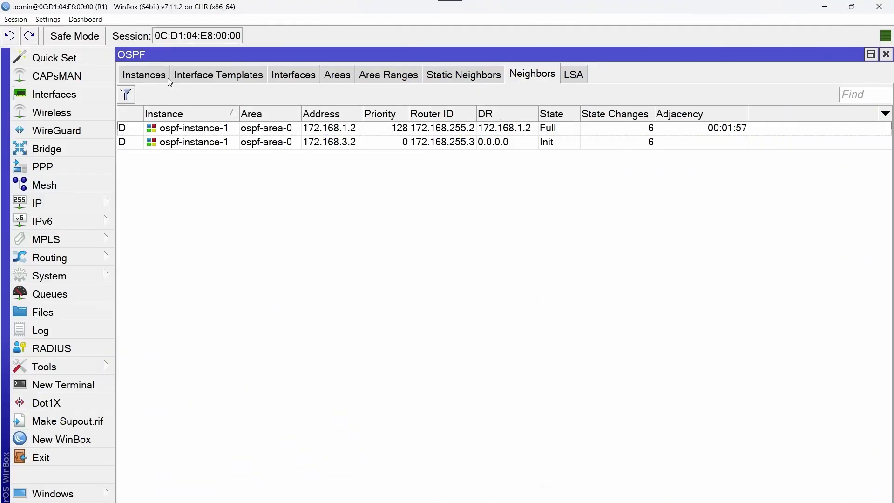
click(168, 78)
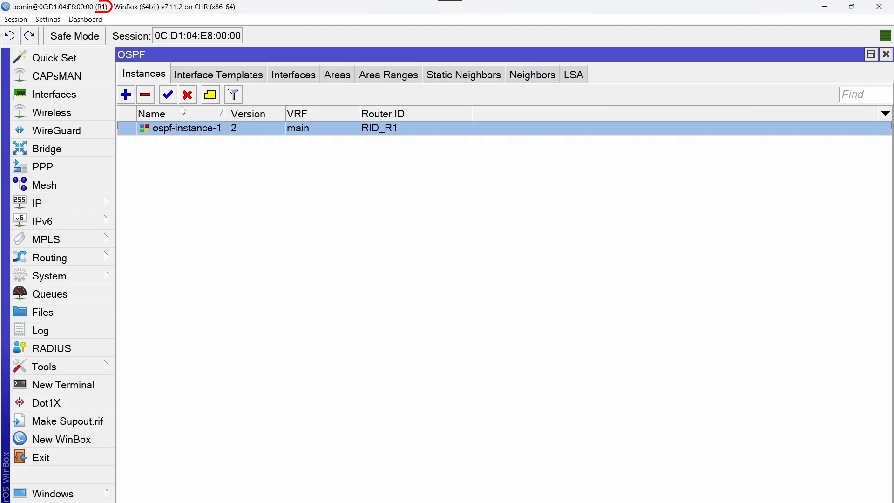
click(187, 95)
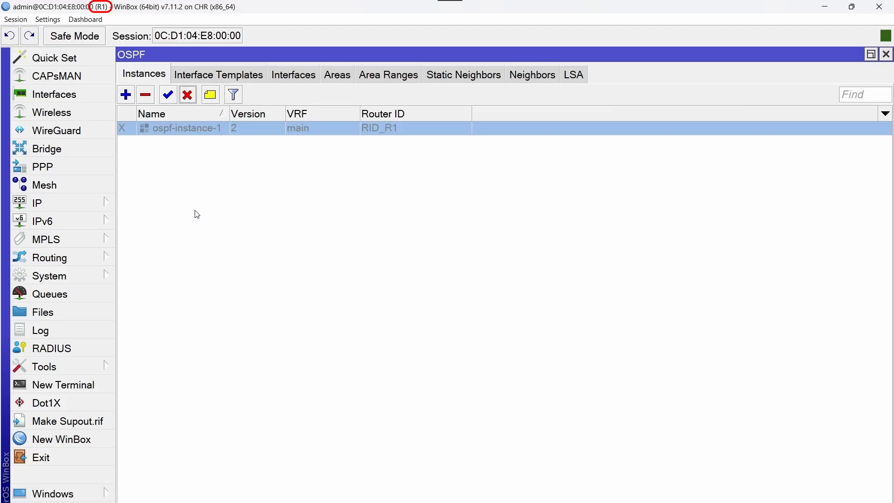
click(171, 94)
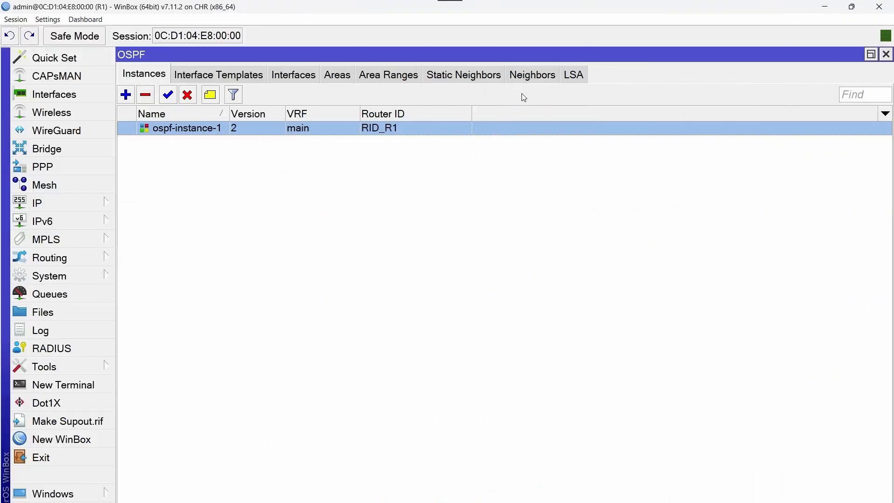
Check R1's neighbors: both Full at priority 128, with DRs 172.168.1.2 and 172.168.3.2
click(554, 77)
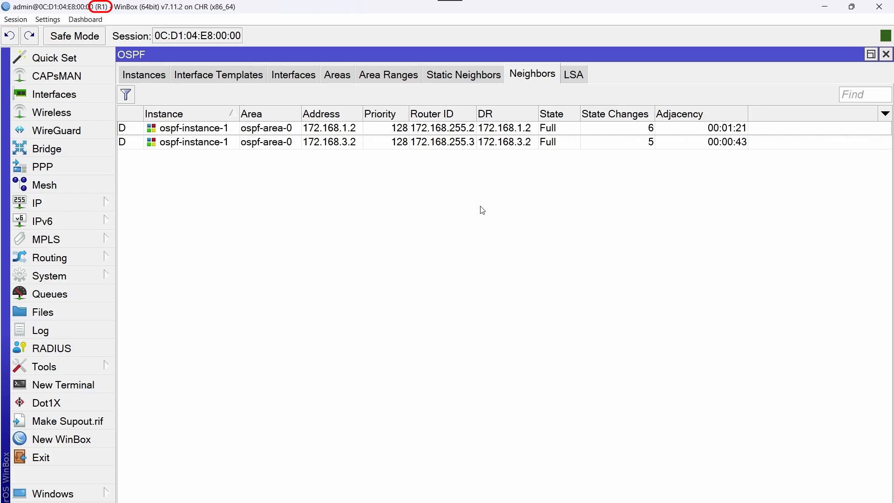
Set R1's ether2_To_R2 template priority from 128 to 129
click(200, 77)
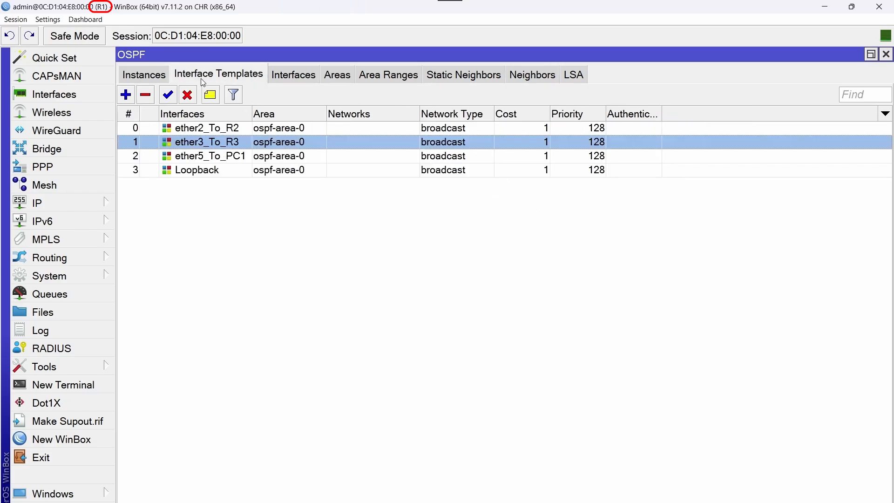
click(249, 130)
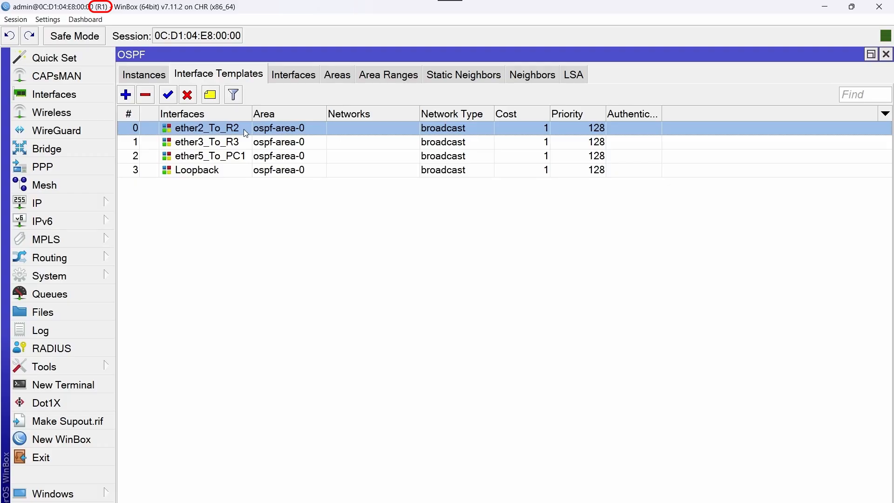
double_click(244, 129)
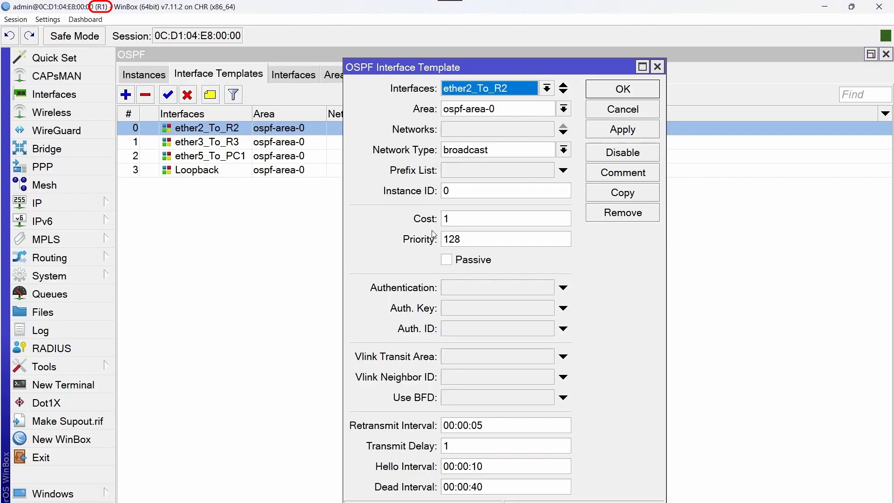
click(463, 240)
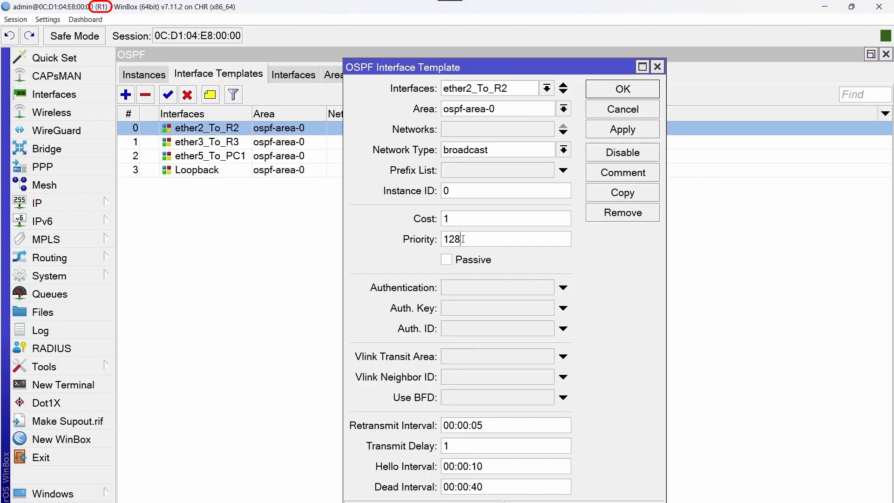
key(BackSpace)
text(9)
click(627, 90)
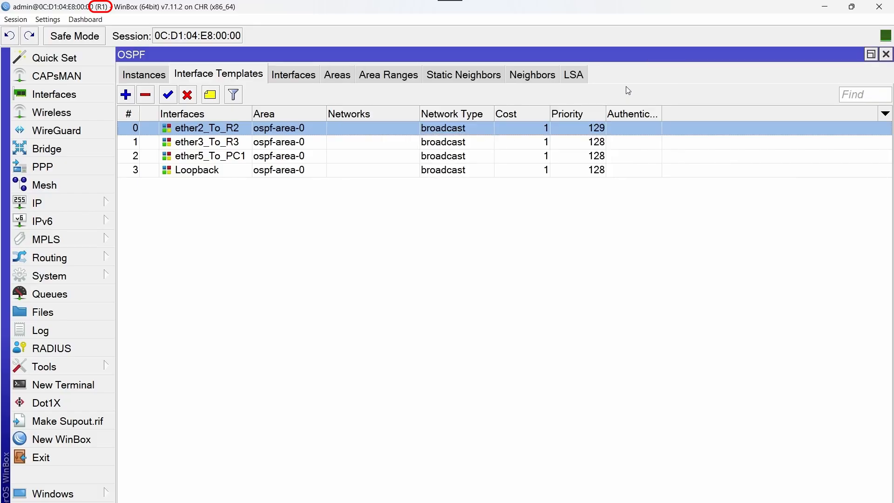
Set R1's ether3_To_R3 template priority to 129 as well
double_click(244, 141)
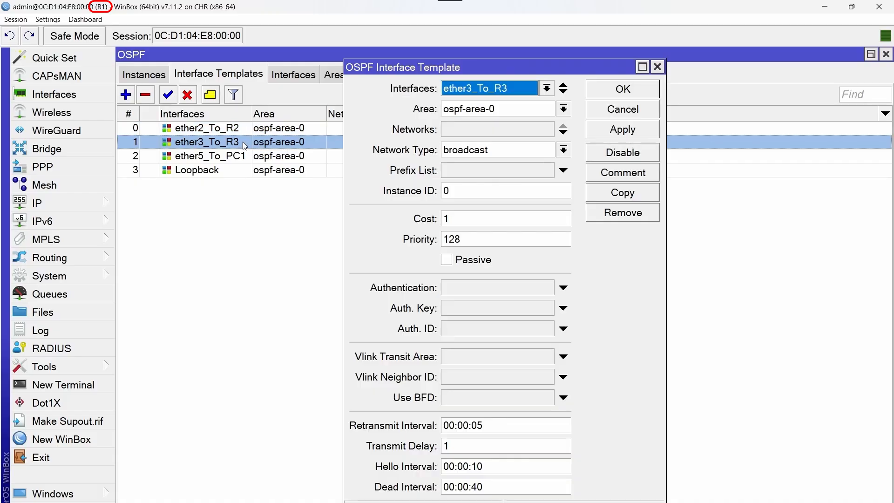
click(486, 237)
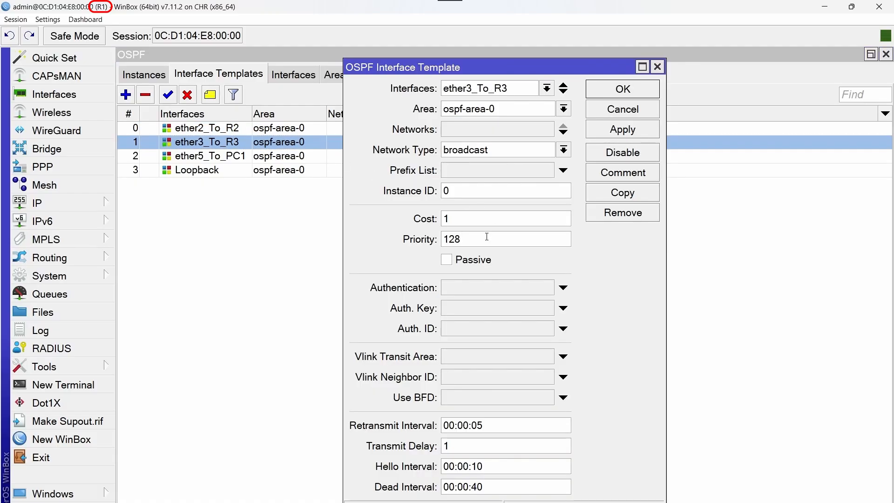
key(BackSpace)
text(9)
click(608, 96)
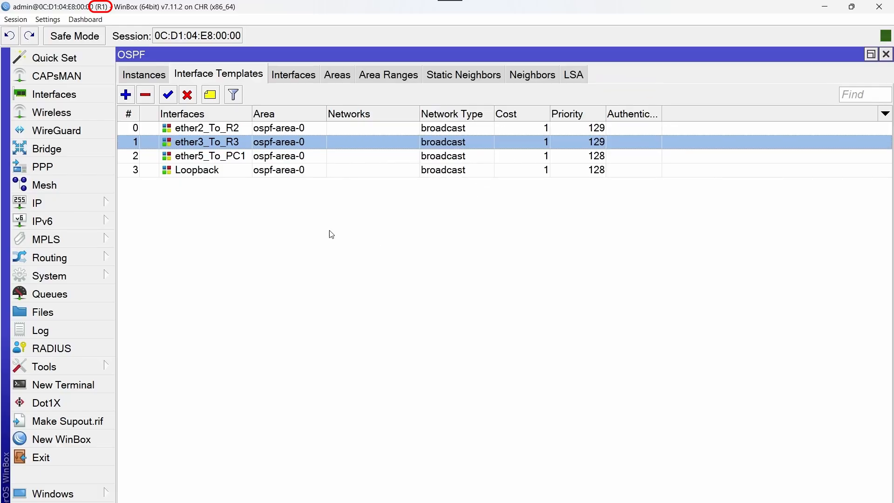
click(148, 75)
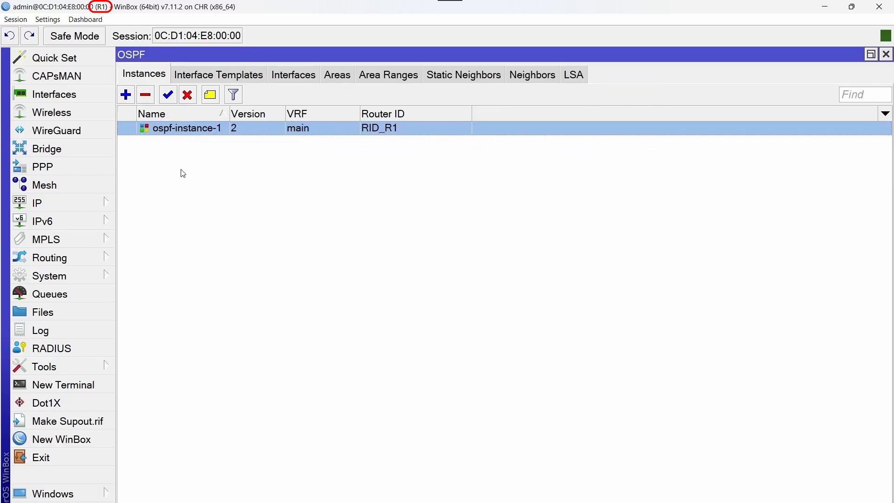
Restart ospf-instance-1 on R1, R3 and R2, then confirm R1 (172.168.1.1, 172.168.3.1) is now DR
click(188, 99)
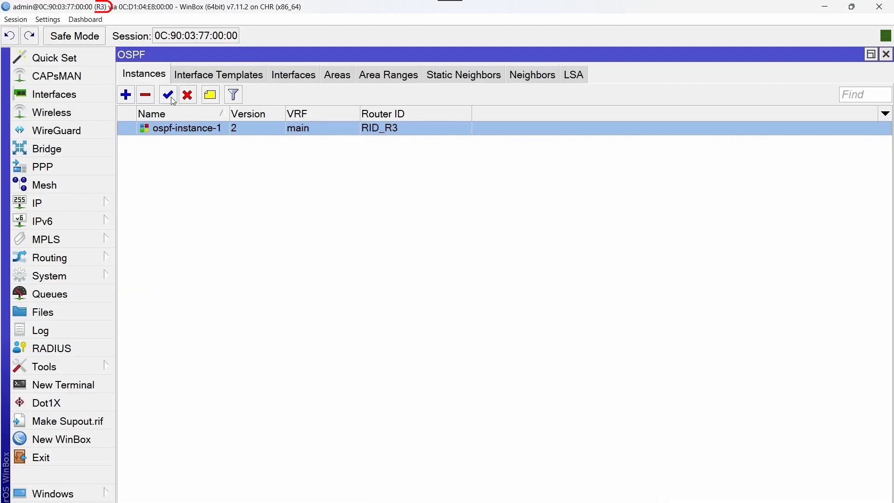
click(191, 94)
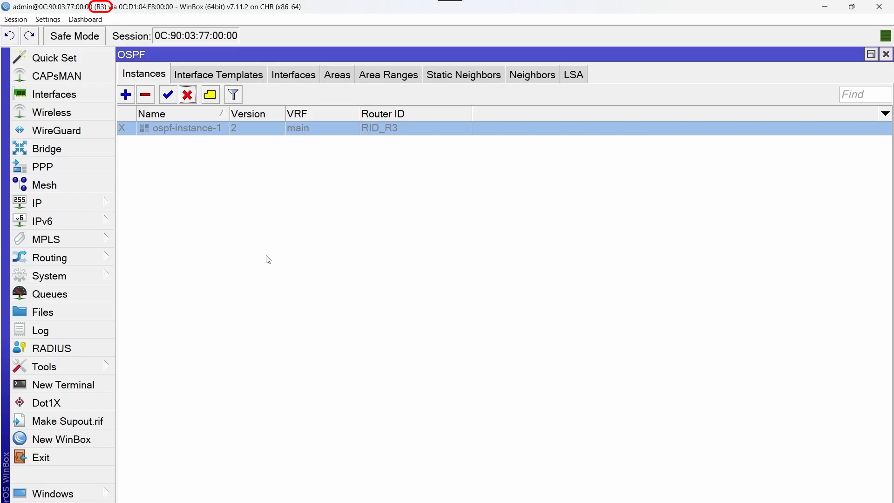
click(167, 96)
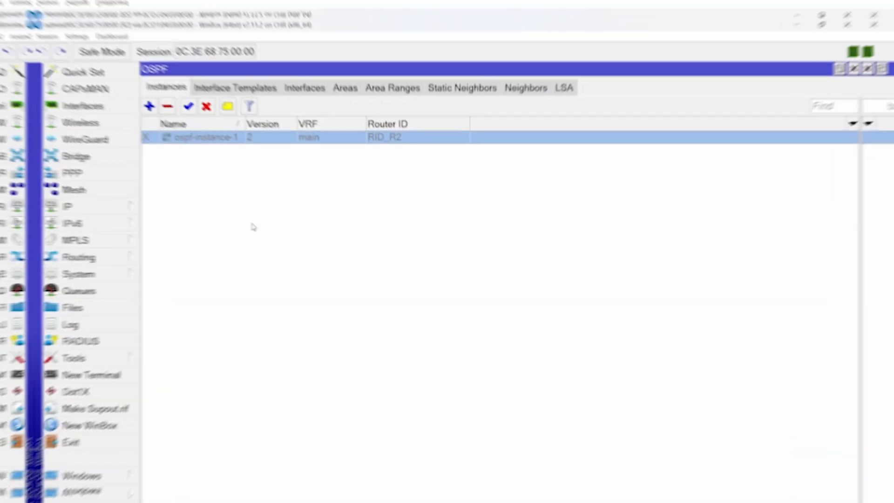
click(168, 97)
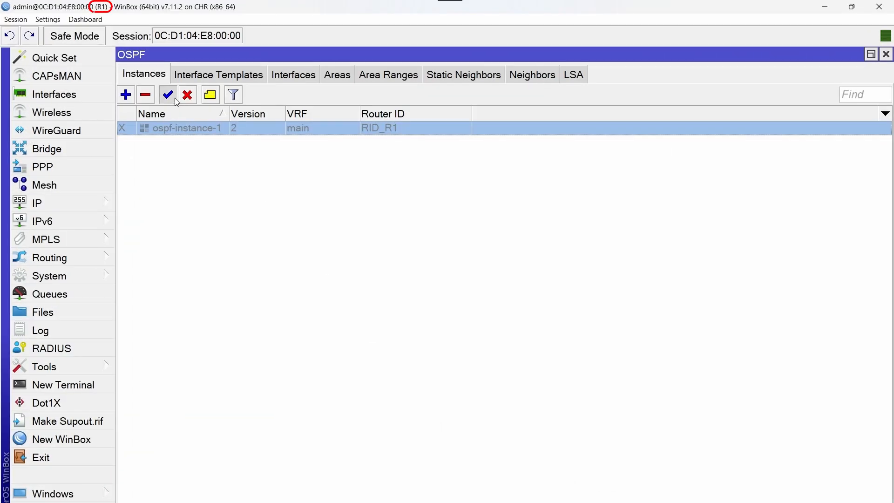
click(168, 97)
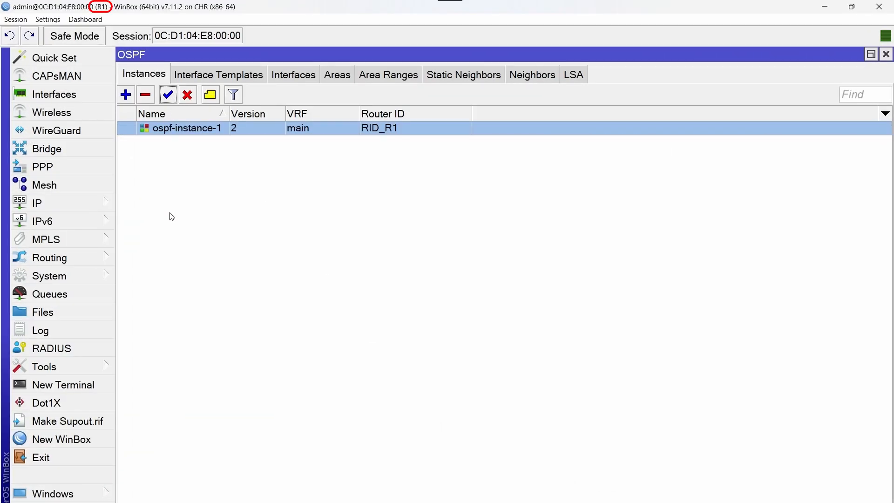
click(529, 81)
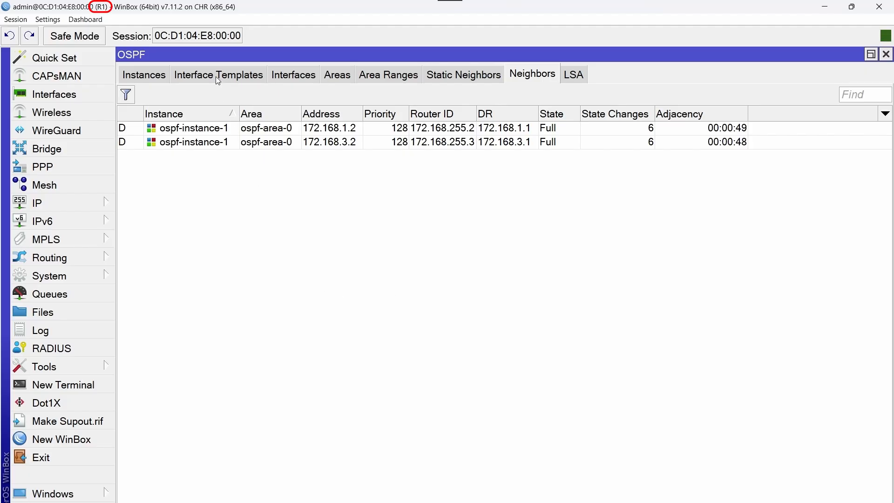
Open R1's ether2_To_R2 interface template and set its authentication to md5
click(216, 76)
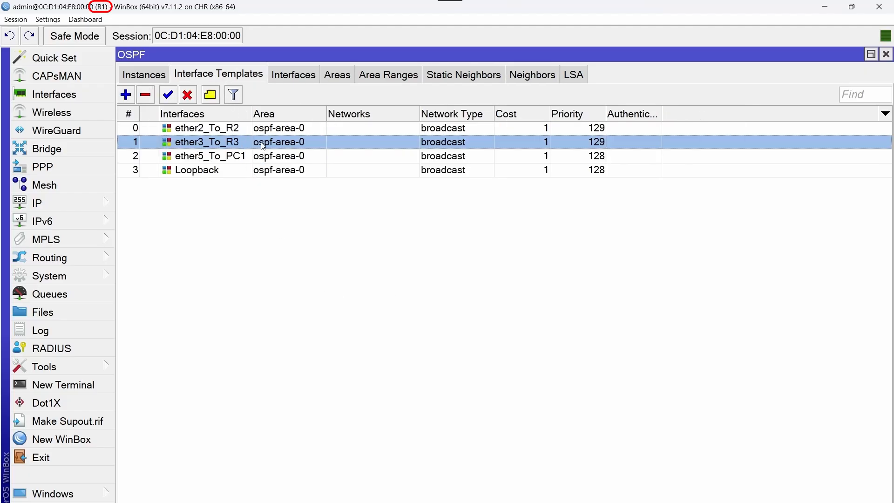
click(253, 129)
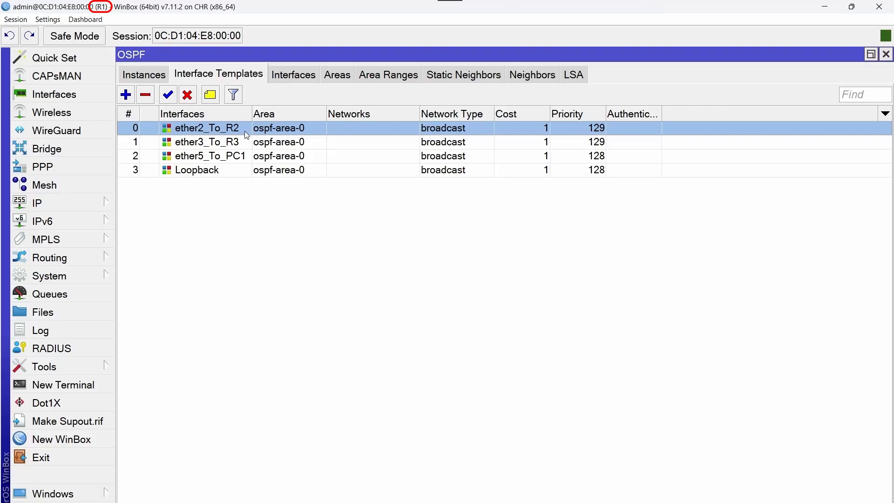
double_click(246, 132)
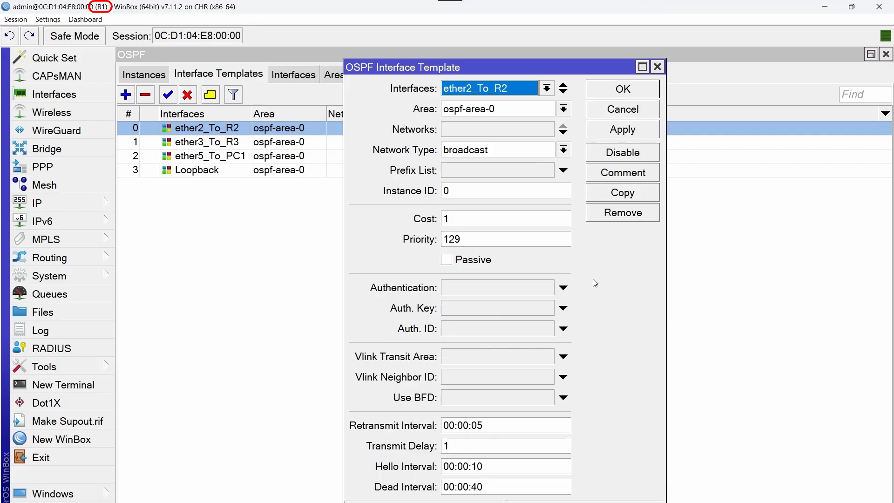
click(563, 287)
click(548, 289)
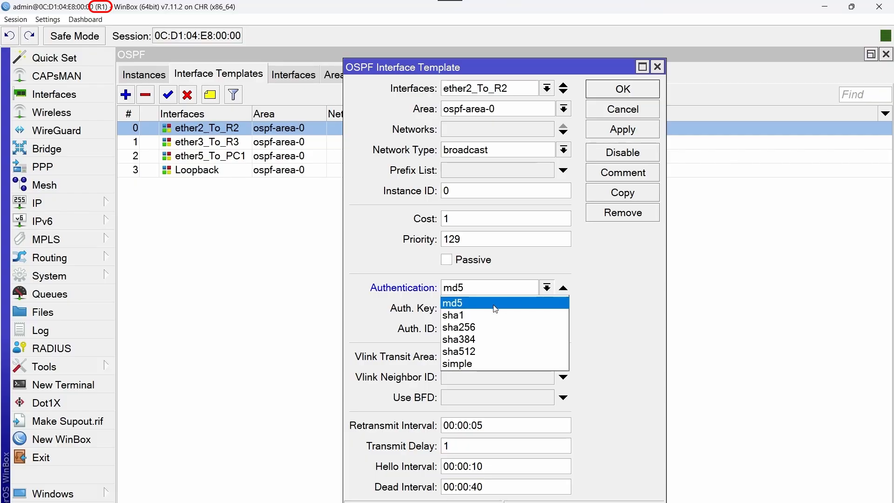
click(494, 304)
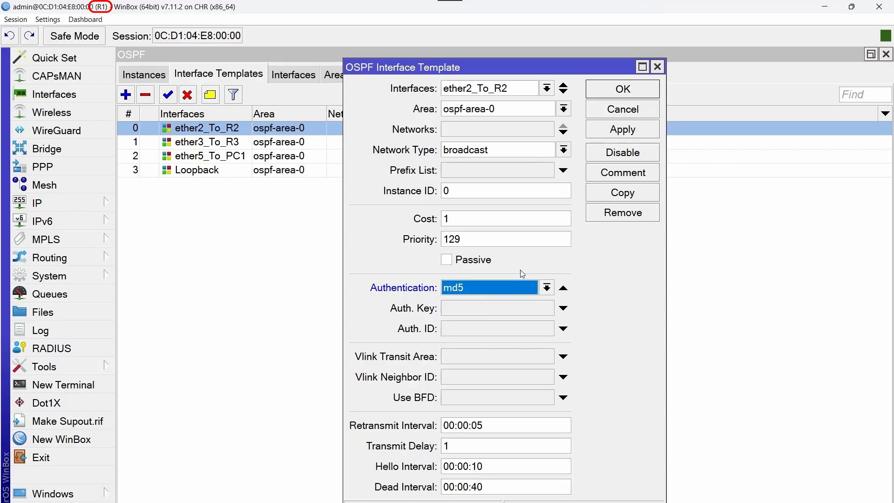
click(494, 311)
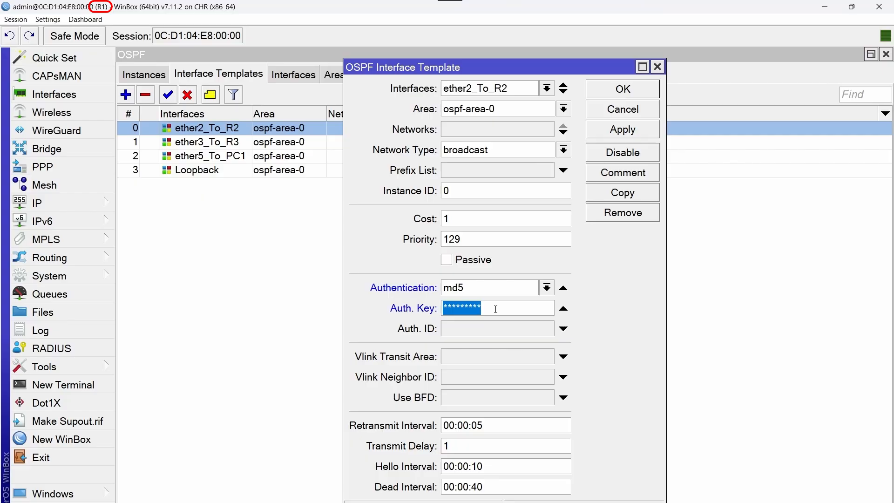
Show passwords in plain text and enter the shared authentication key
key(BackSpace)
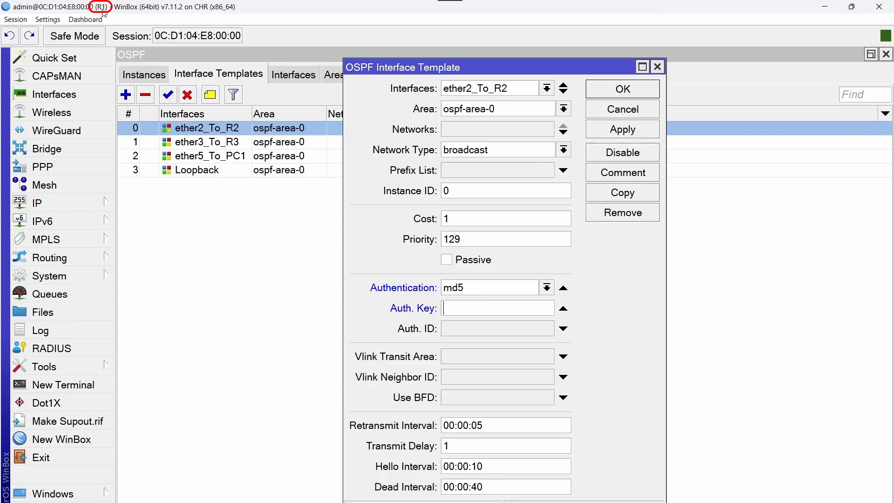
click(54, 21)
click(84, 46)
key(Caps_Lock)
key(Caps_Lock)
key(Caps_Lock)
Enable Auth ID 255 and copy the authentication key
click(468, 333)
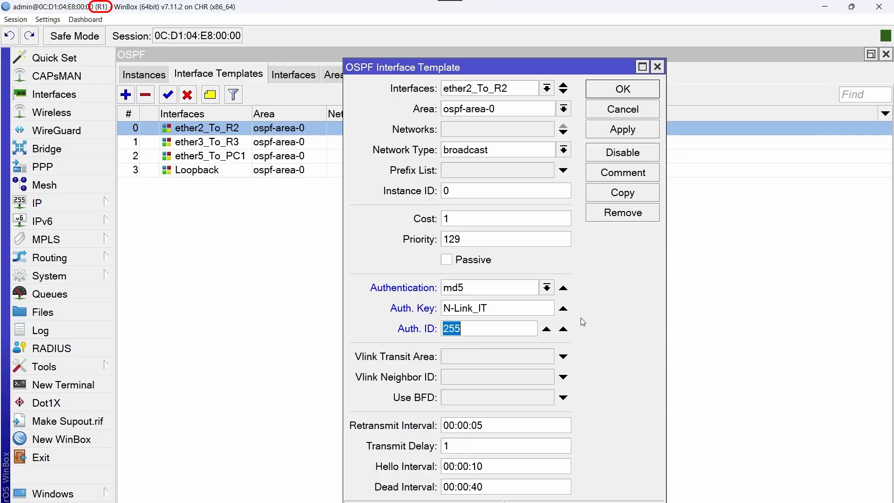
click(513, 330)
drag(492, 308, 442, 307)
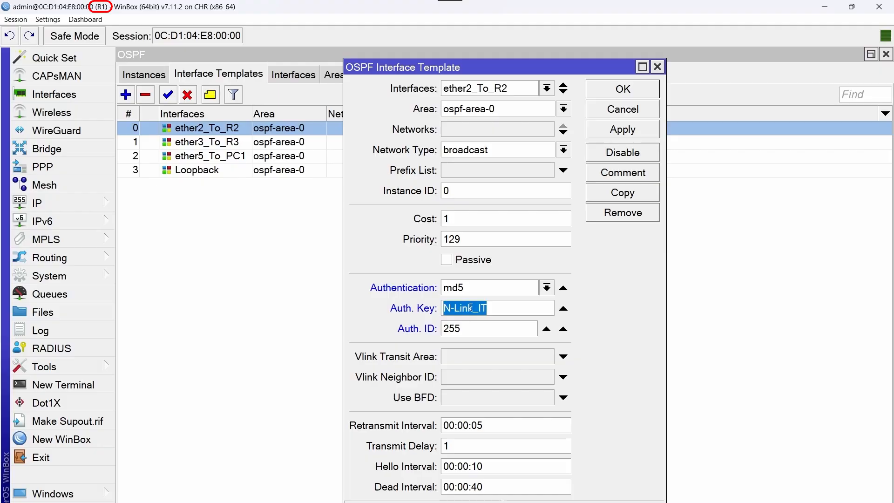
right_click(498, 307)
click(533, 329)
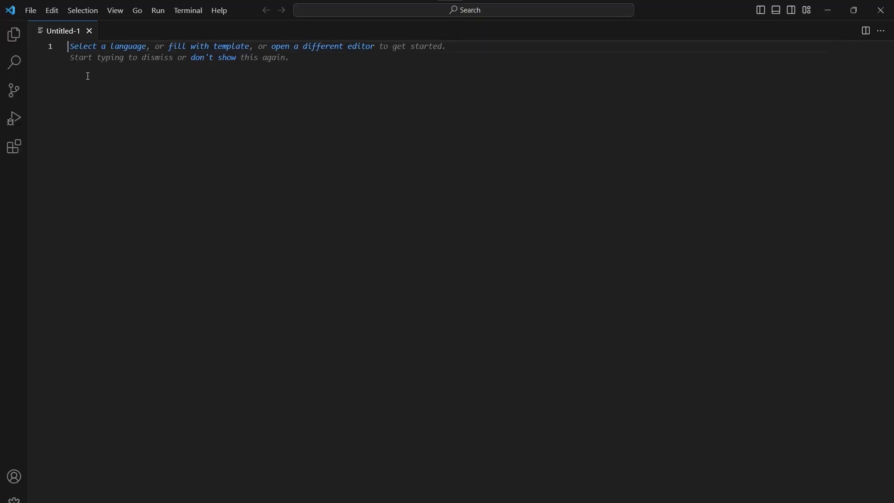
Paste the copied authentication key into the Untitled-1 note
right_click(88, 76)
click(138, 152)
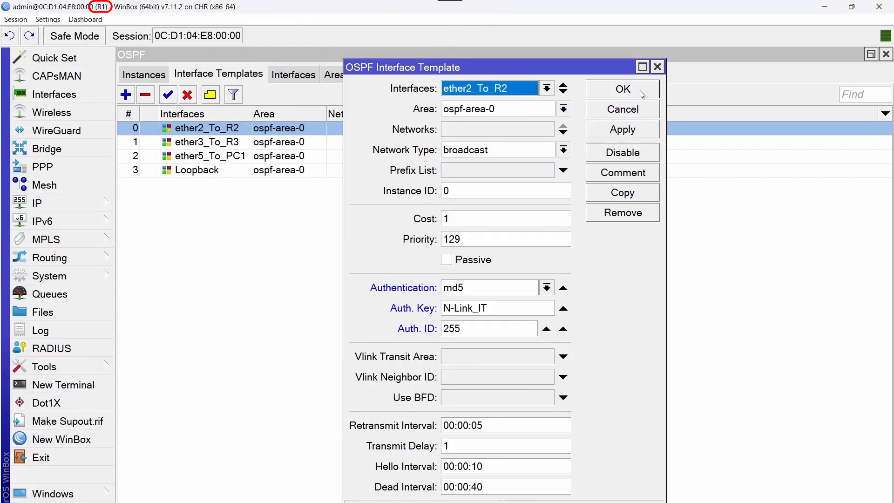
Save ether2_To_R2's settings and set ether3_To_R3's authentication to md5
click(623, 89)
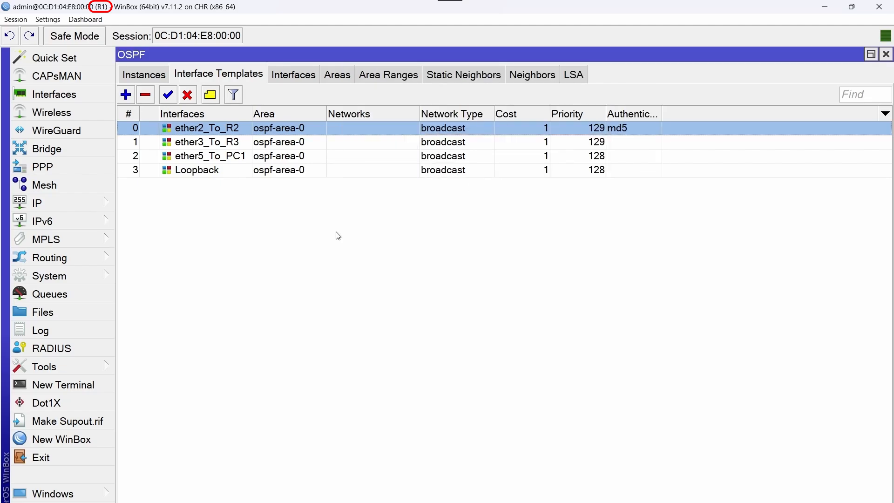
double_click(244, 144)
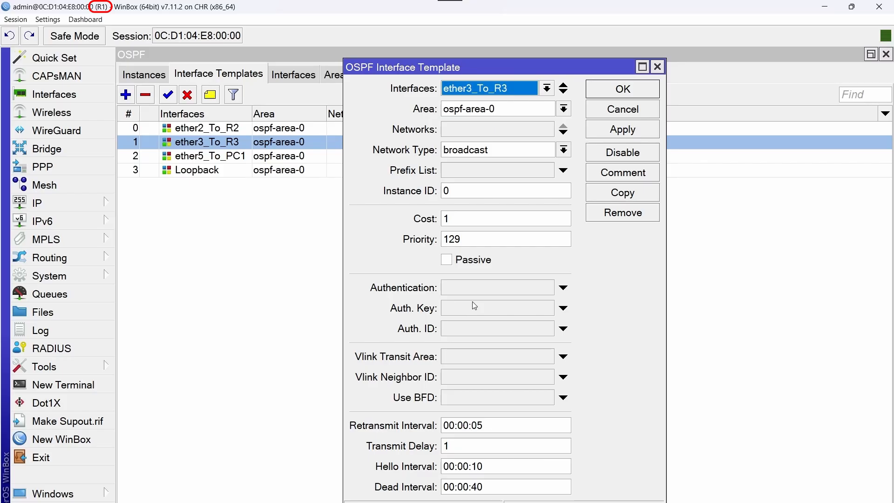
click(540, 292)
click(546, 289)
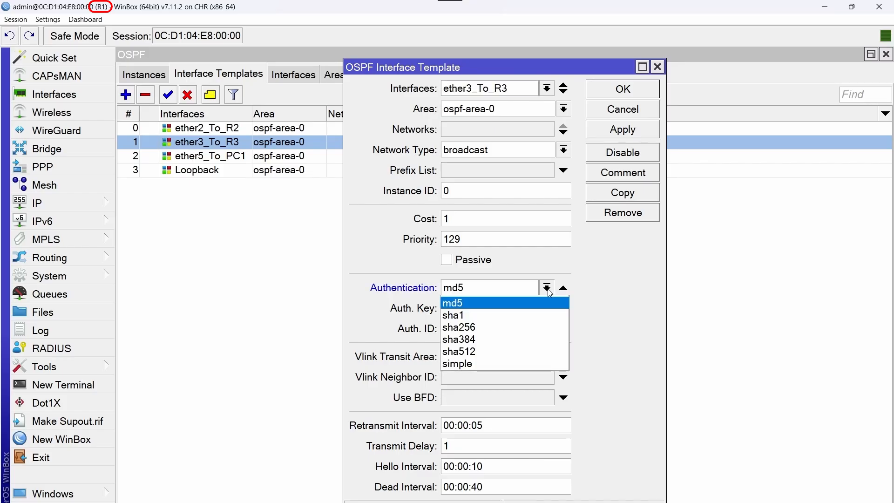
click(525, 307)
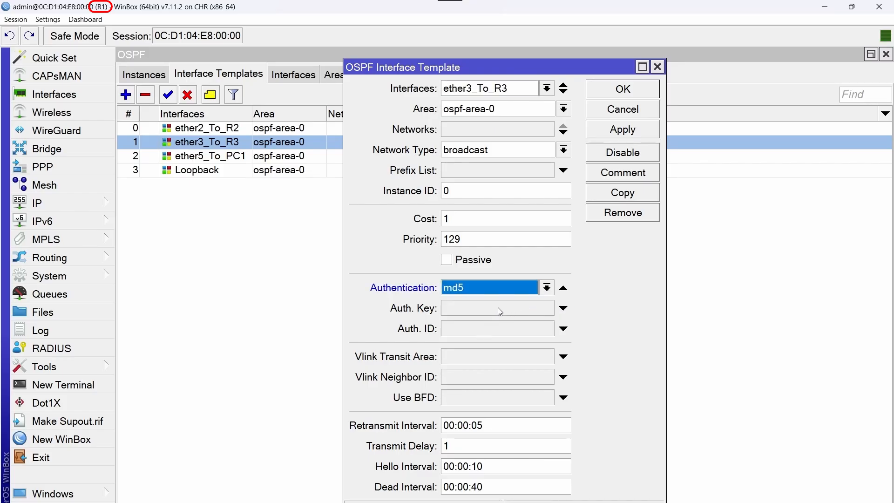
Give ether3_To_R3 the shared key and Auth ID 255, save it, and view R1's neighbors
click(498, 308)
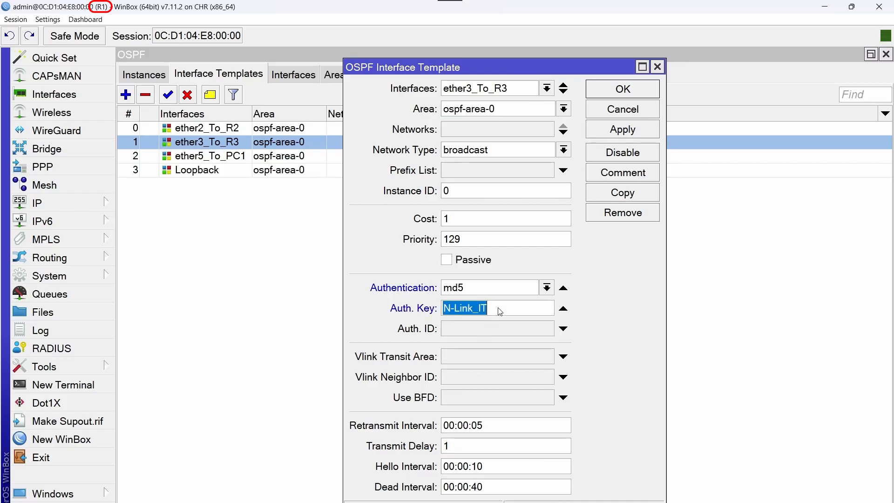
click(521, 327)
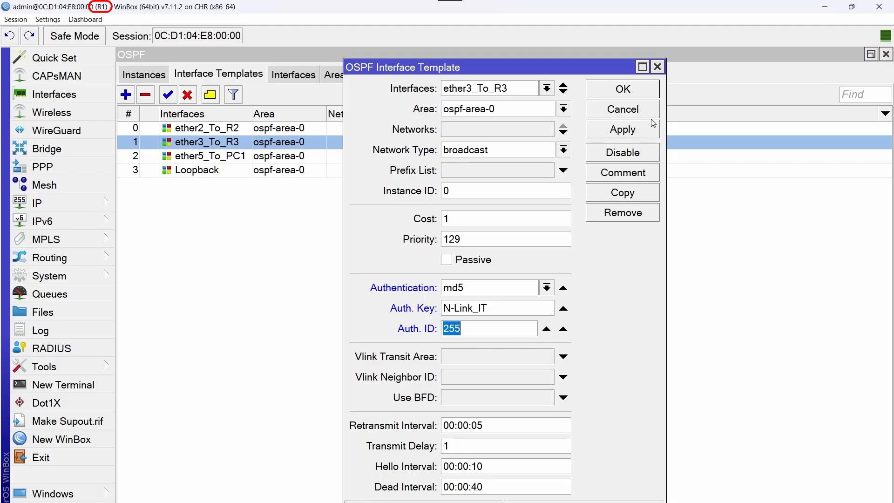
click(637, 95)
click(548, 80)
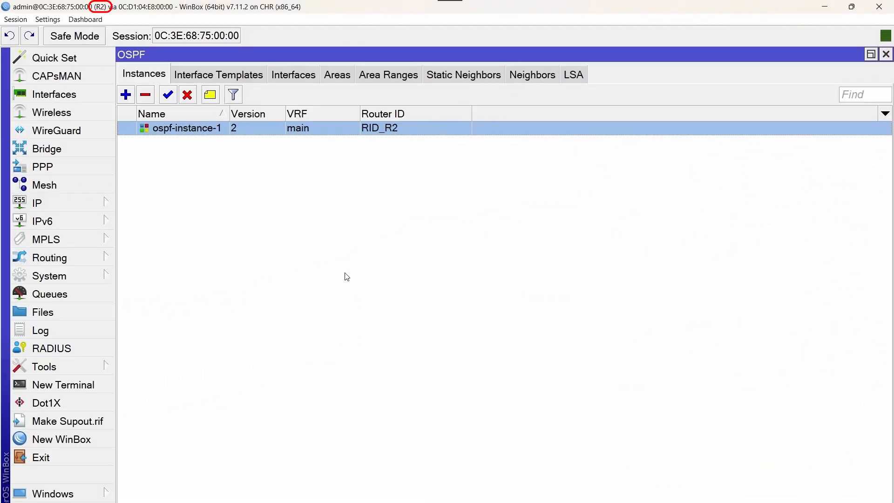
List R2's OSPF interface templates and select ether1_To_R1
click(226, 78)
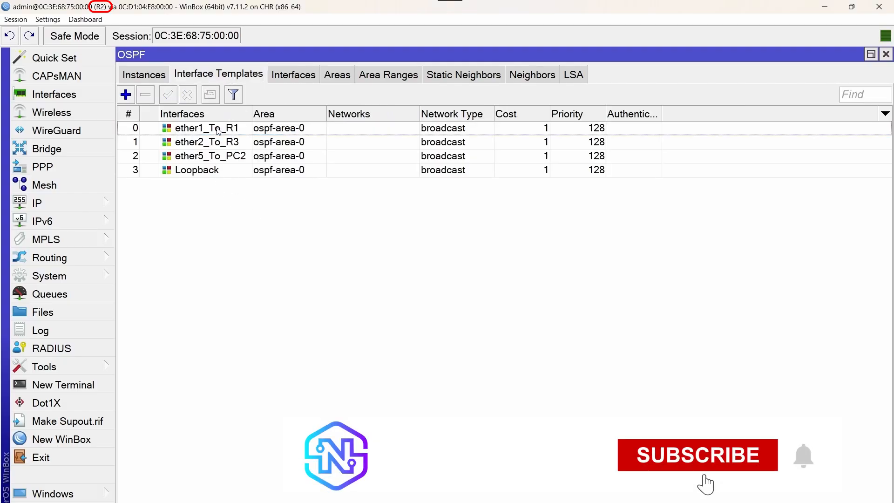
click(245, 130)
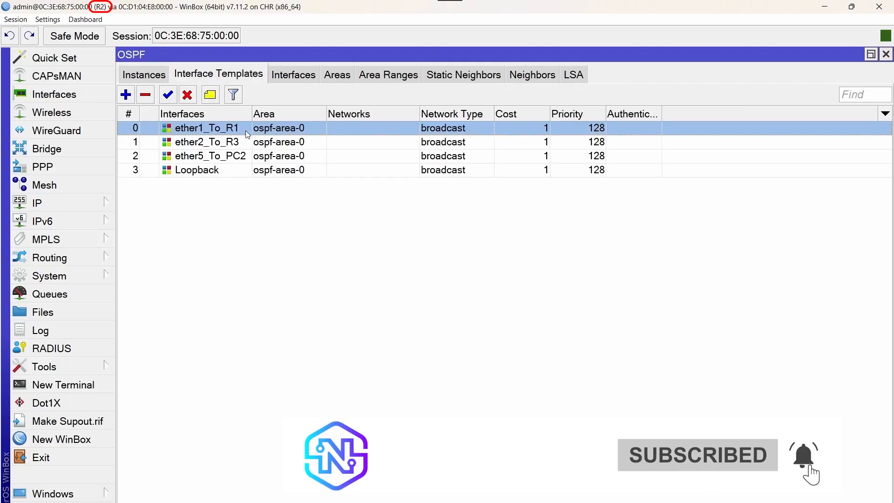
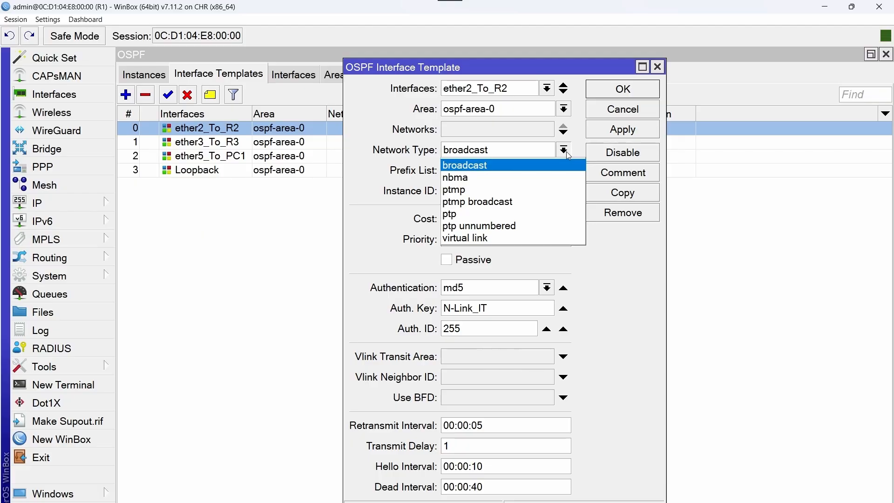
Set R1's ether2_To_R2 and ether3_To_R3 OSPF templates to the ptp network type
click(513, 214)
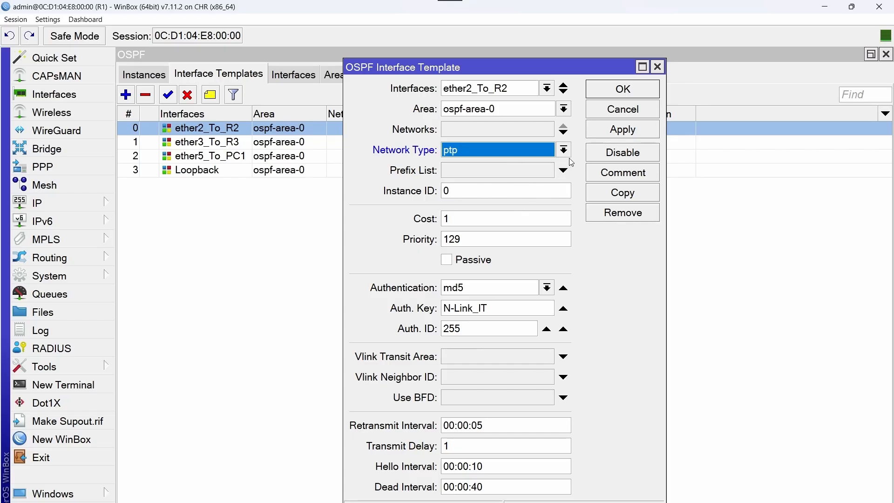
click(600, 91)
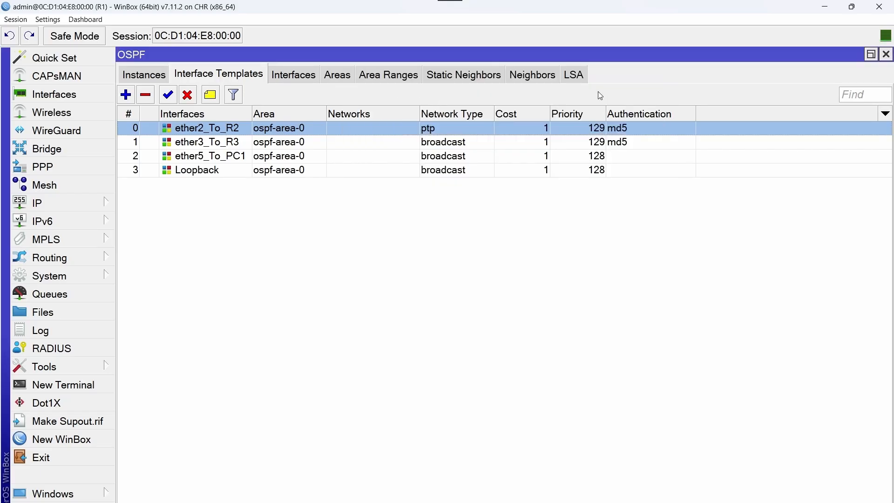
click(252, 145)
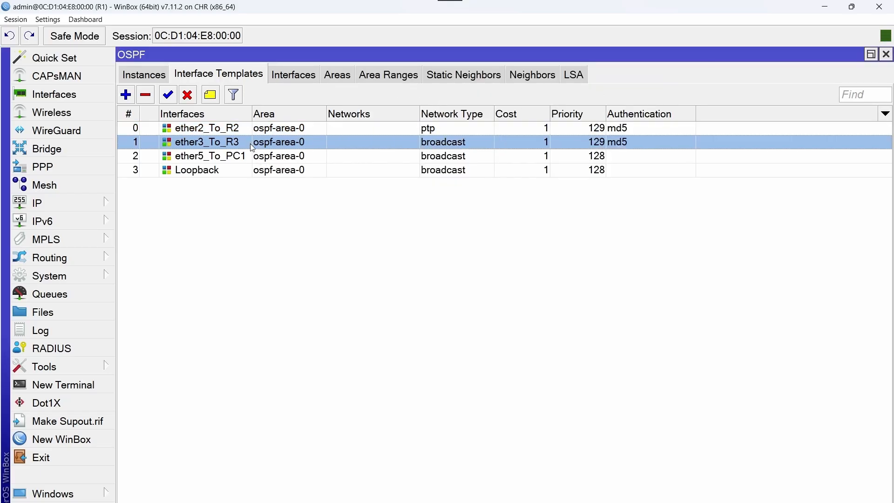
double_click(250, 144)
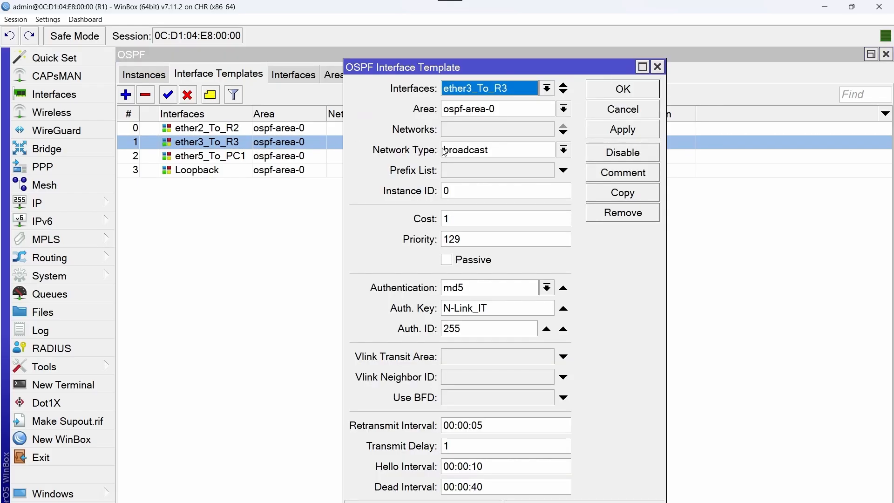
click(563, 151)
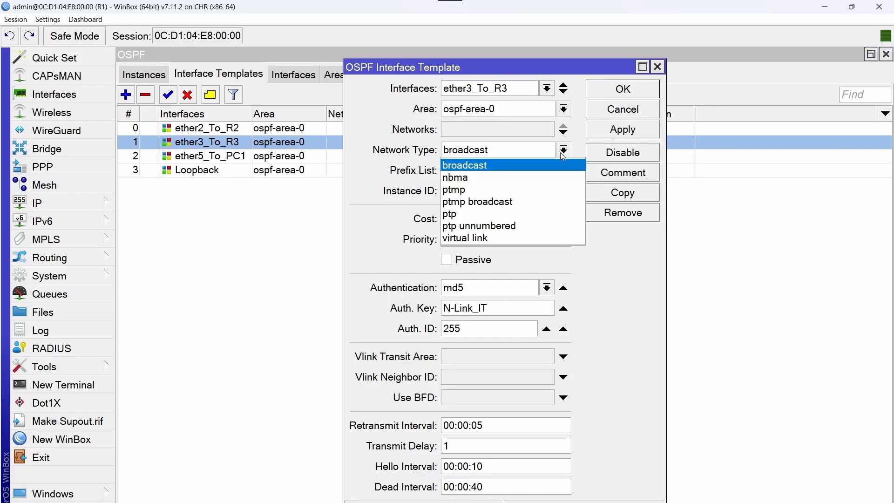
click(495, 213)
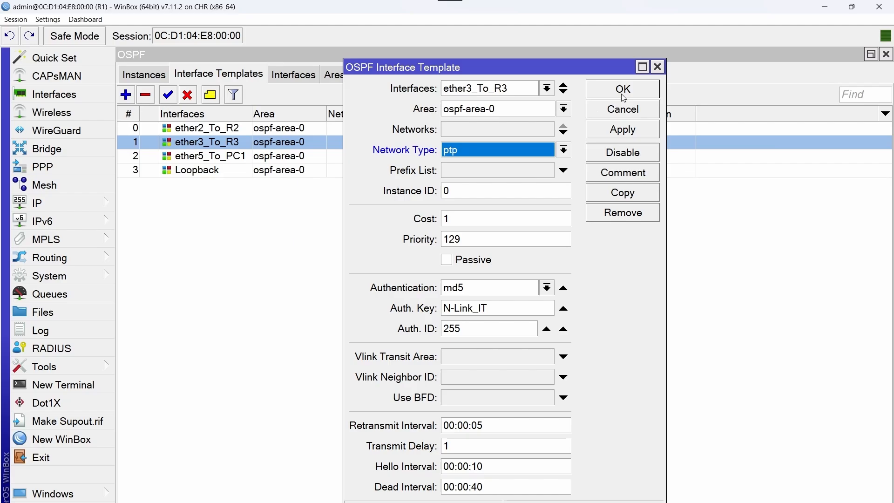
click(641, 91)
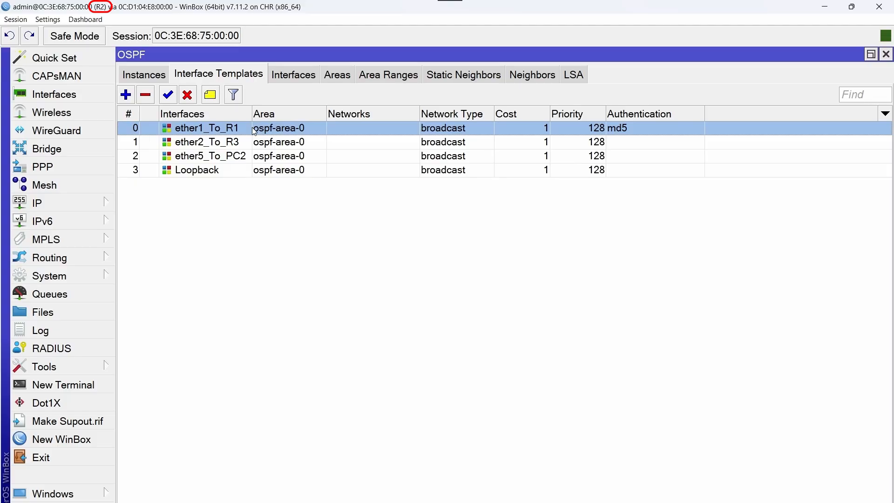
Set R2's ether1_To_R1 template to ptp and R3's ether1_To_R1 template to ptmp
double_click(252, 129)
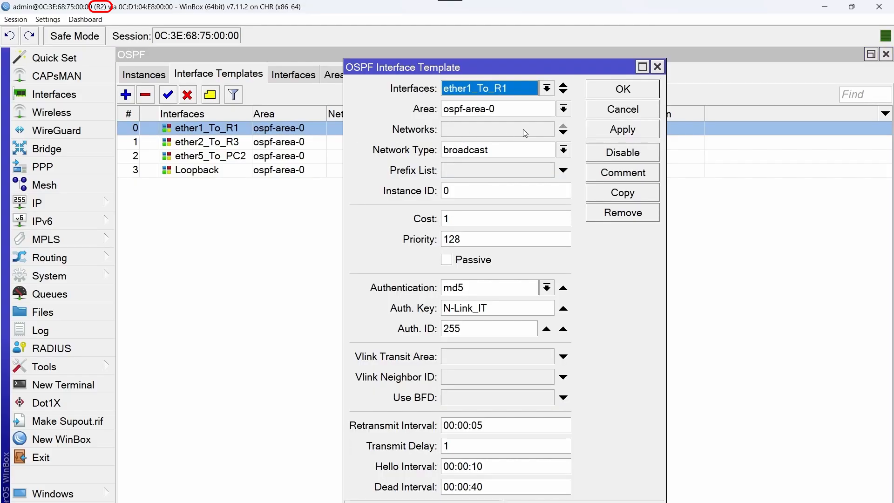
click(562, 150)
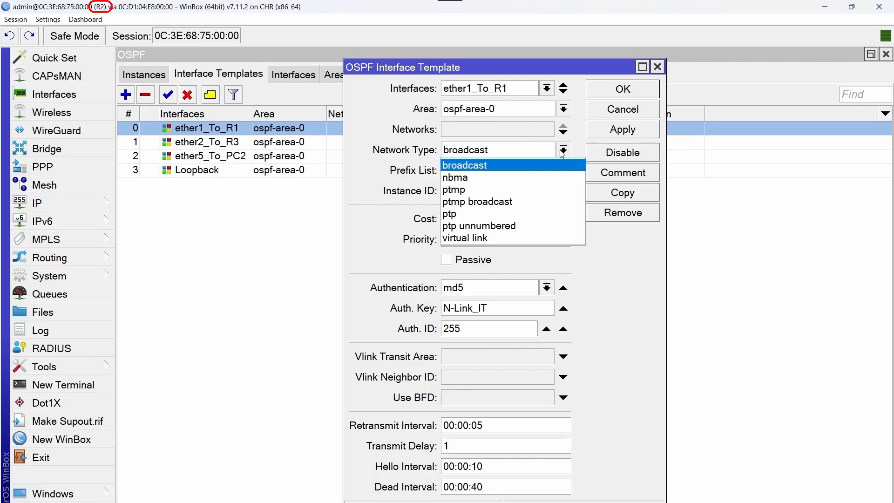
click(468, 216)
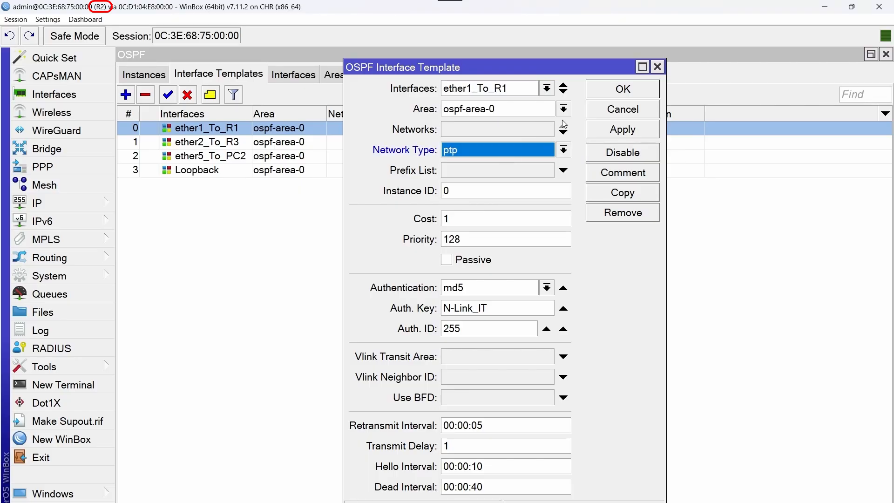
click(599, 96)
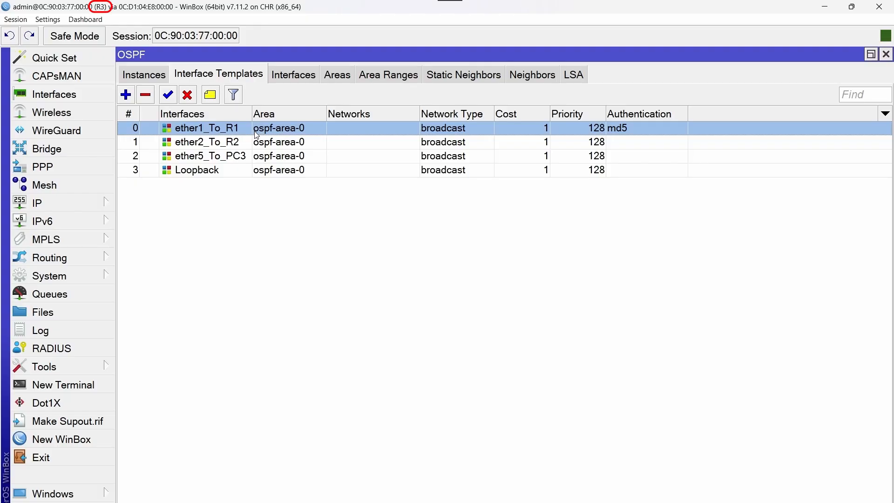
double_click(256, 135)
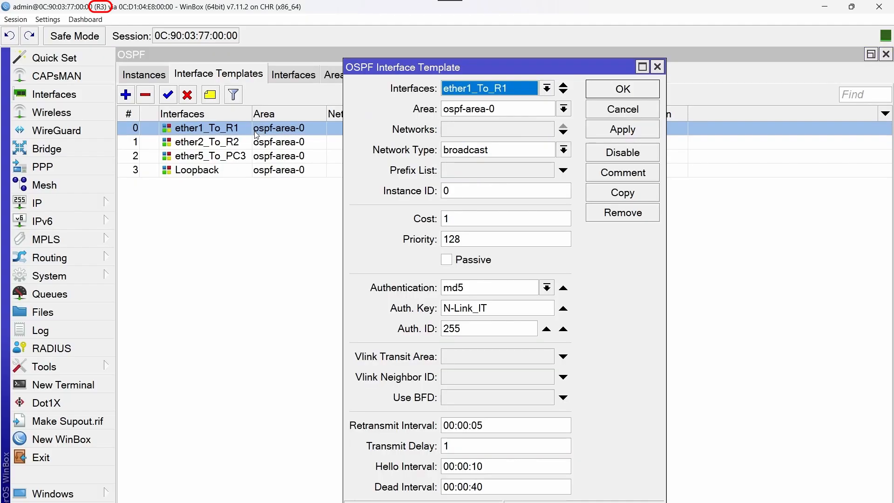
click(562, 150)
click(520, 188)
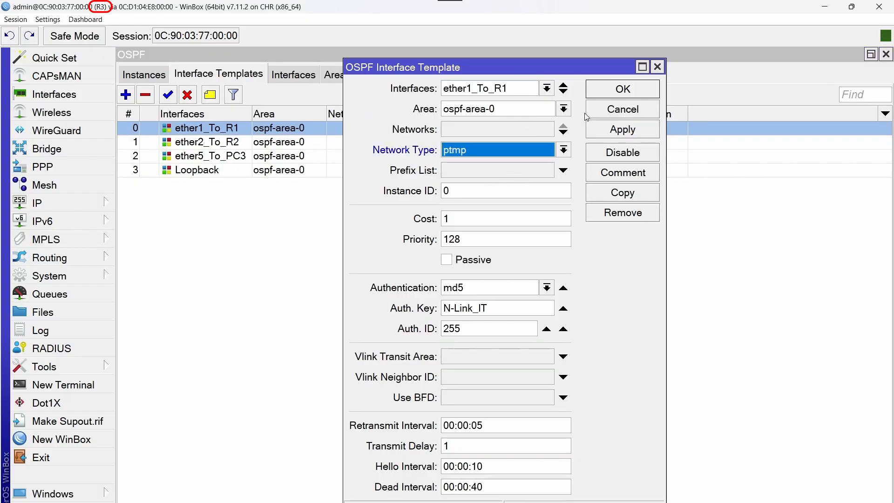
click(622, 89)
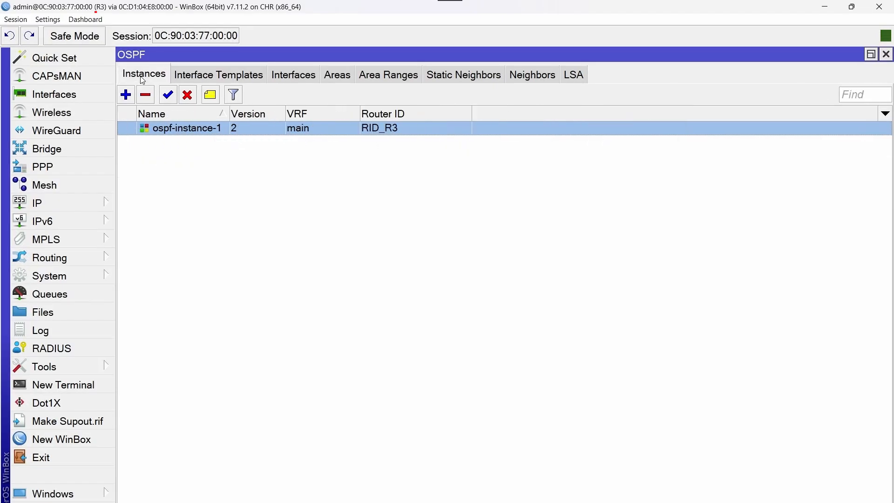
Disable and re-enable ospf-instance-1 on R3, R2 and R1, then review R1's neighbors
click(188, 95)
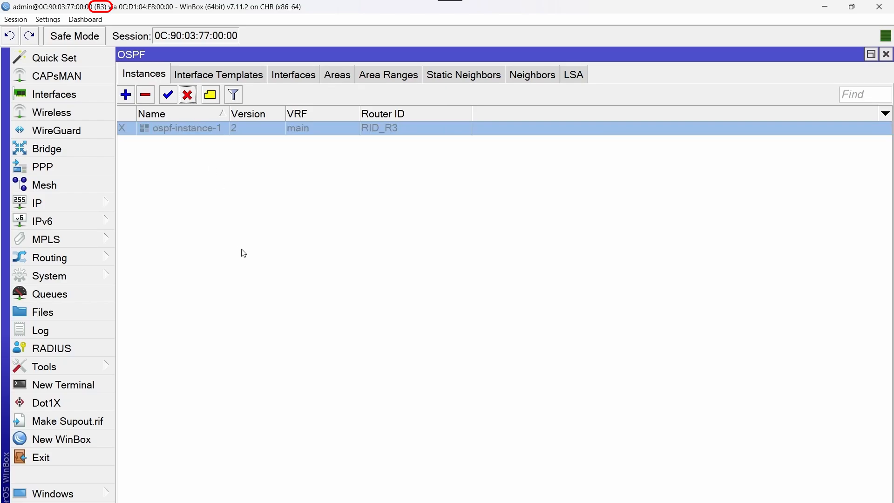
click(168, 95)
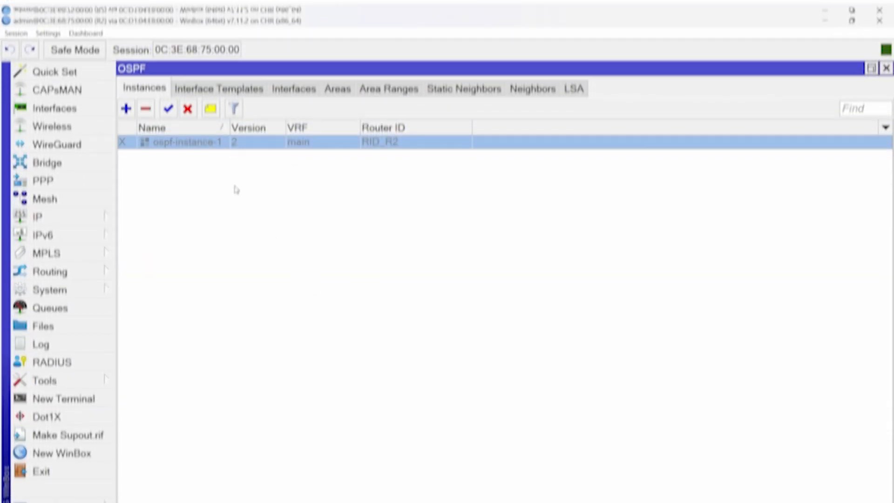
click(168, 95)
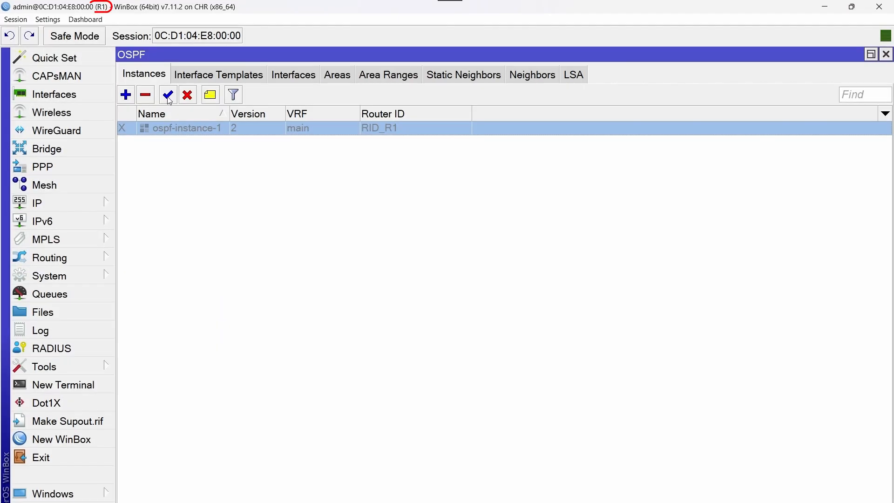
click(168, 97)
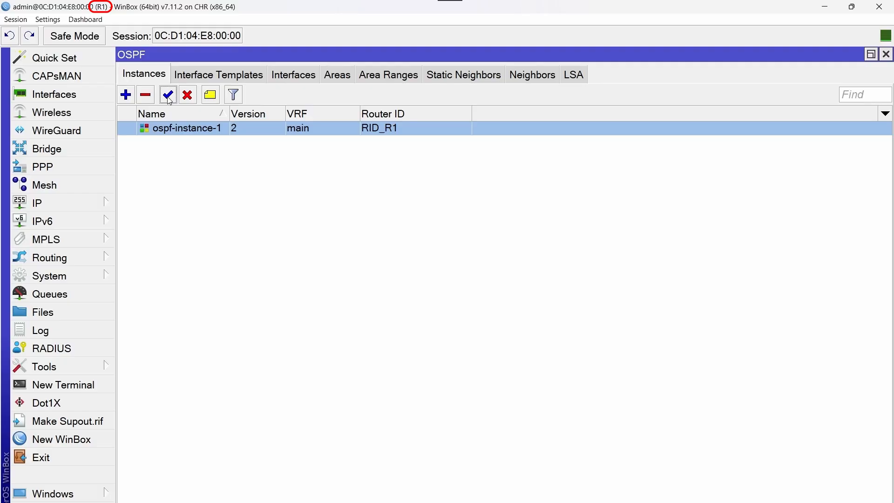
click(530, 82)
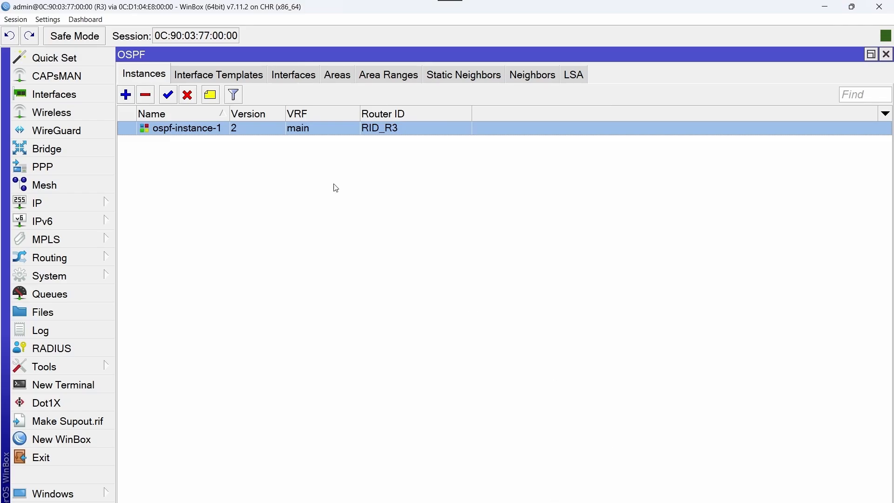
click(247, 80)
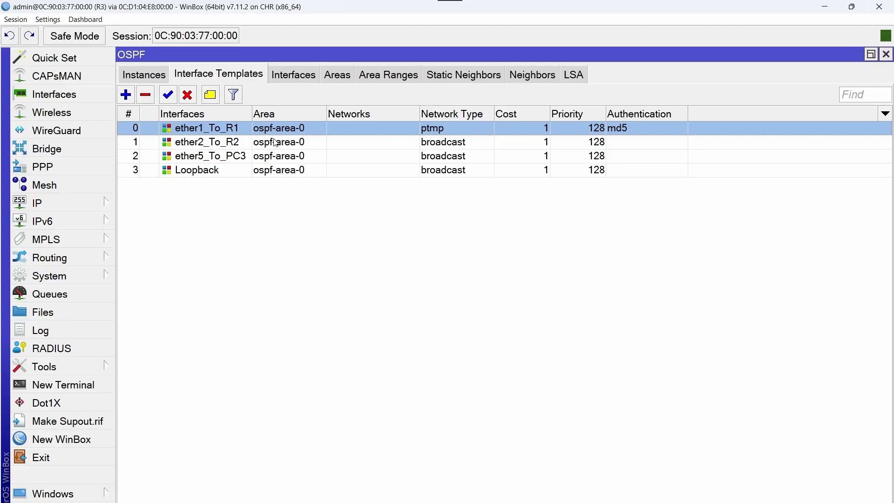
Change R3's ether1_To_R1 template from ptmp to ptp and inspect R1's neighbor 172.168.3.2
double_click(348, 130)
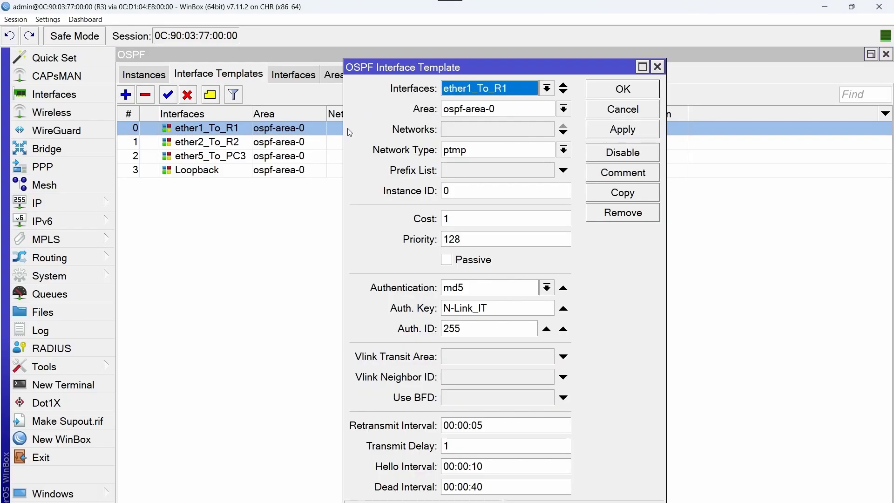
click(564, 152)
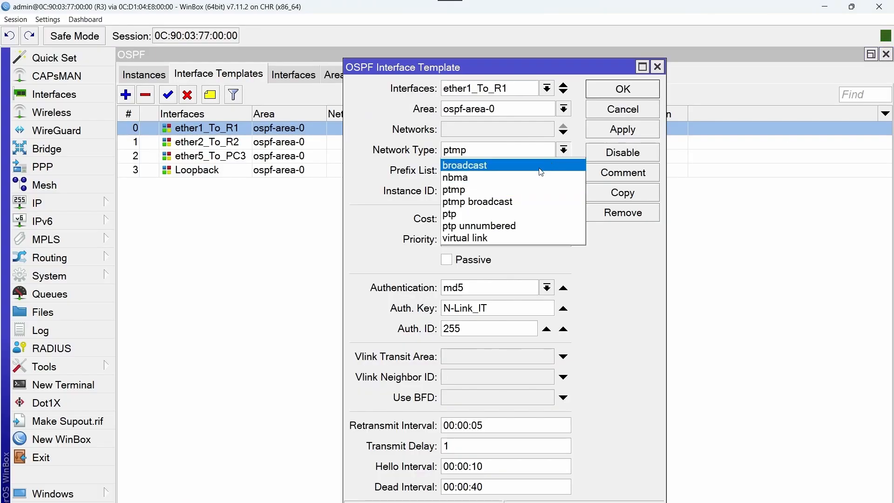
click(475, 212)
click(590, 95)
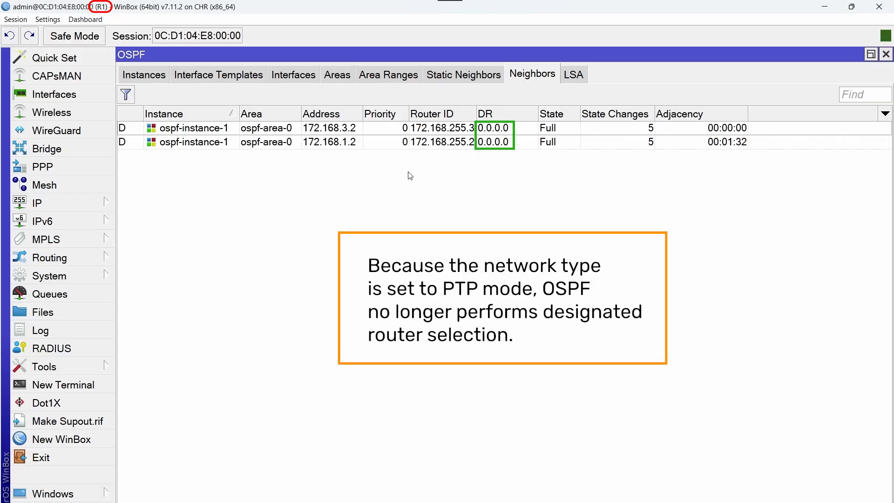
click(381, 127)
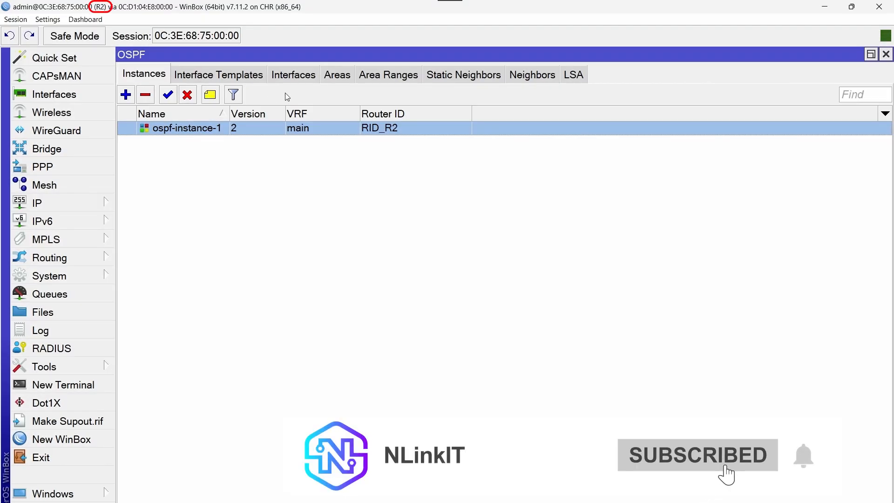
Set R2's ether2_To_R3 template to ptp with md5 authentication, the shared key and Auth ID 255
click(257, 81)
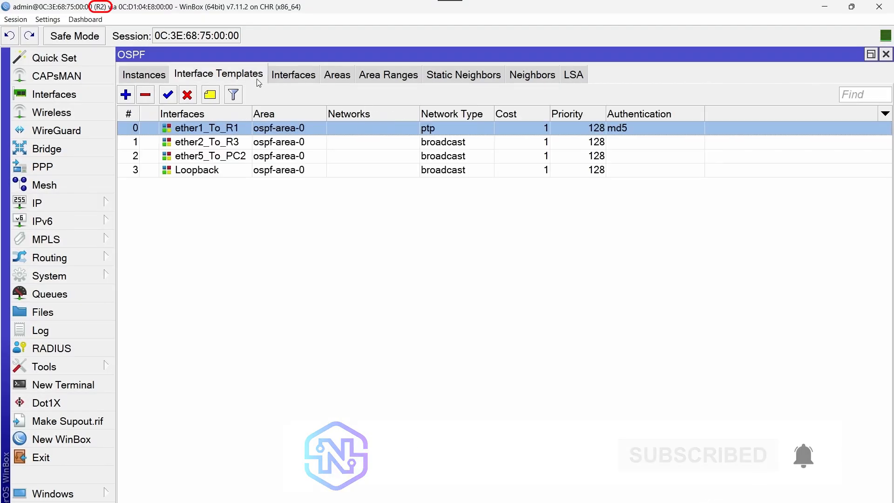
double_click(246, 146)
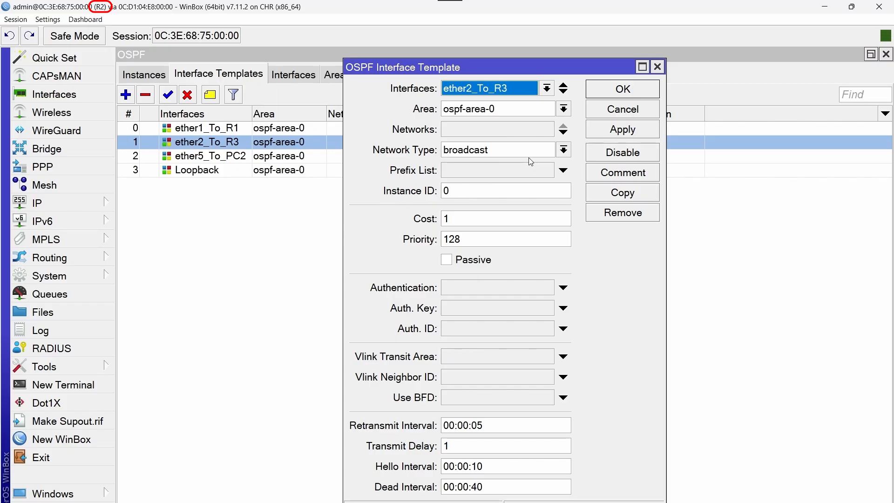
click(563, 150)
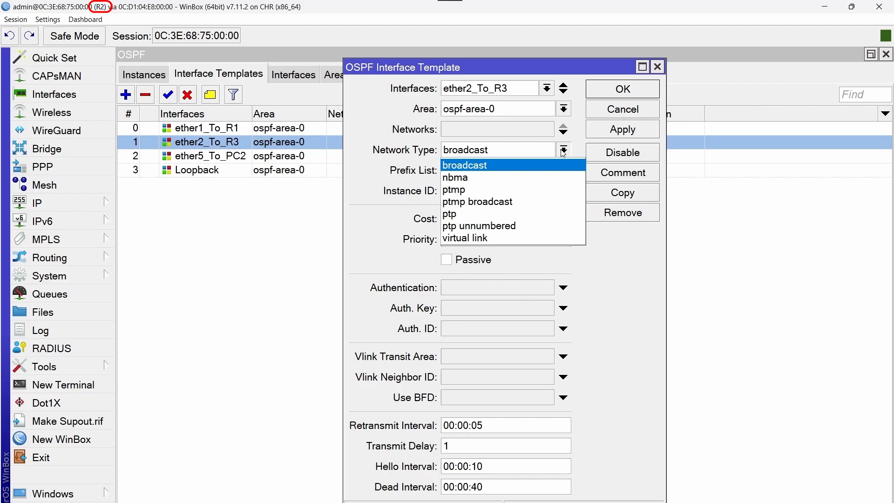
click(471, 213)
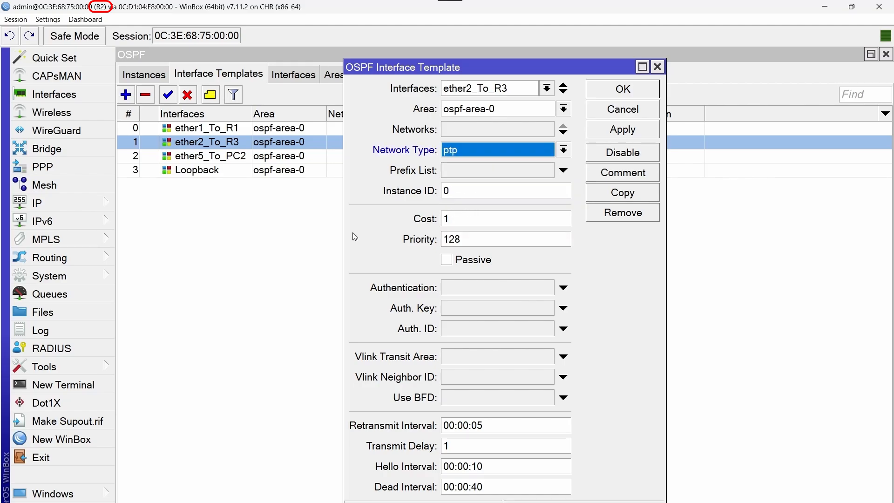
click(488, 291)
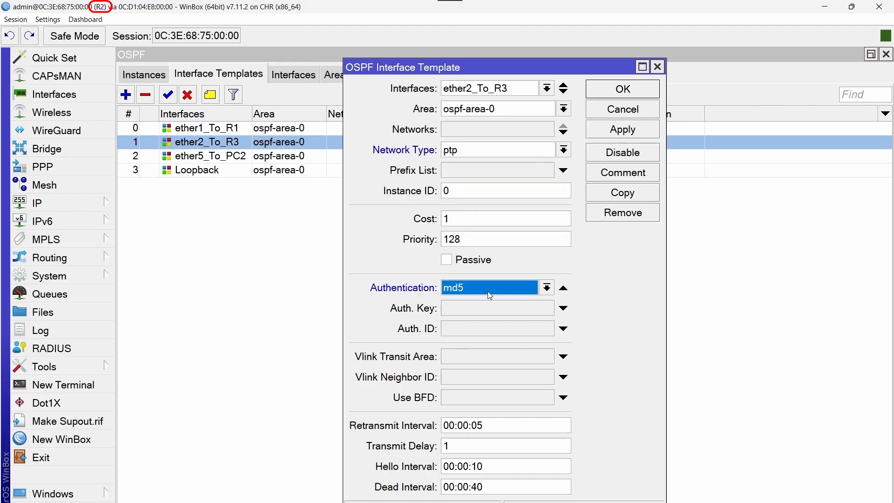
click(547, 307)
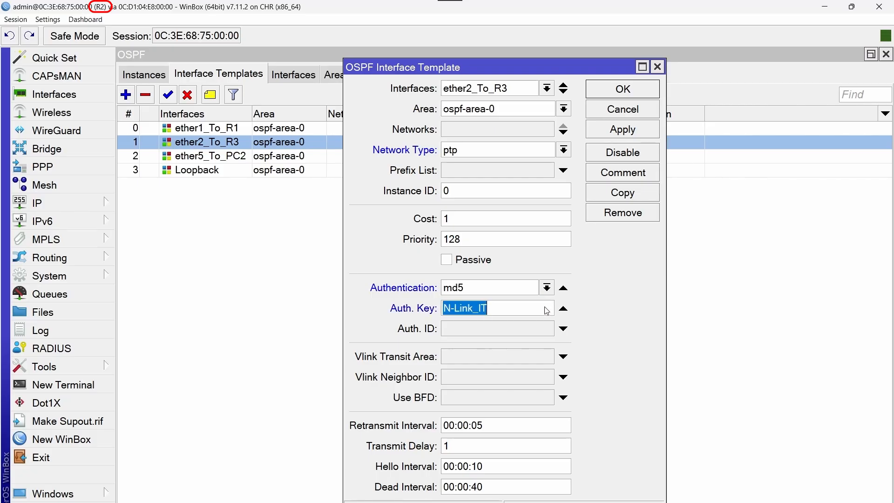
click(490, 334)
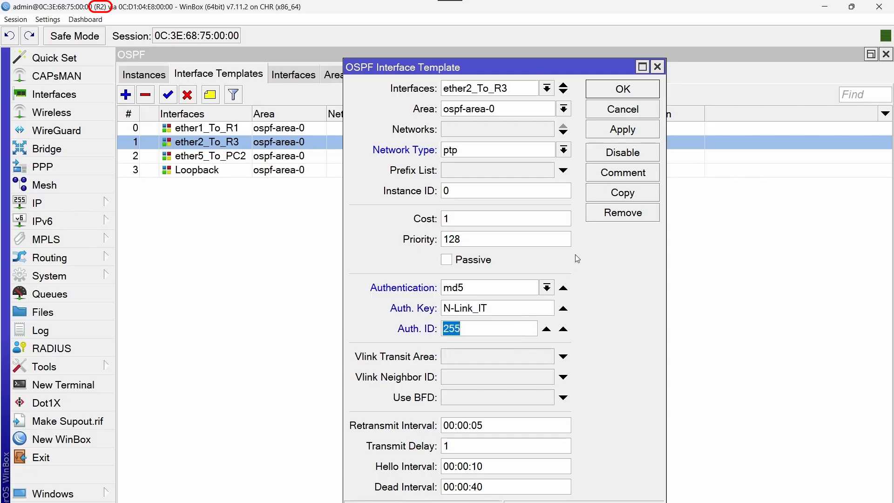
click(615, 95)
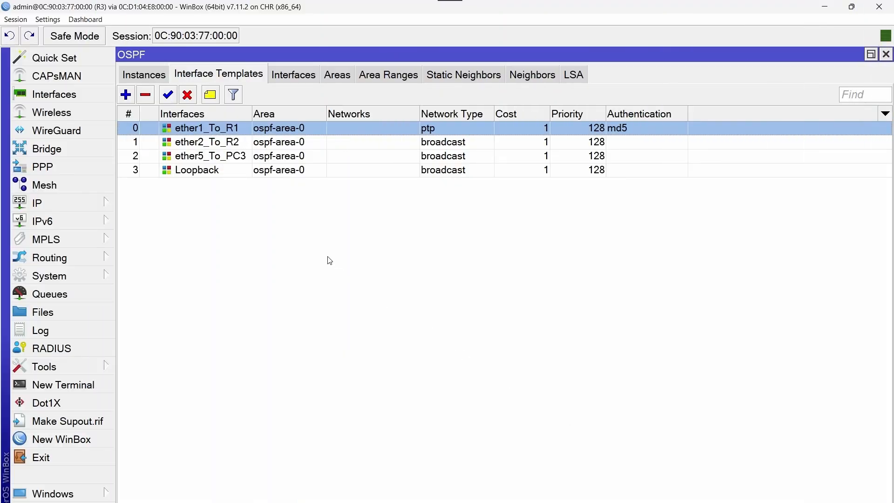
double_click(262, 144)
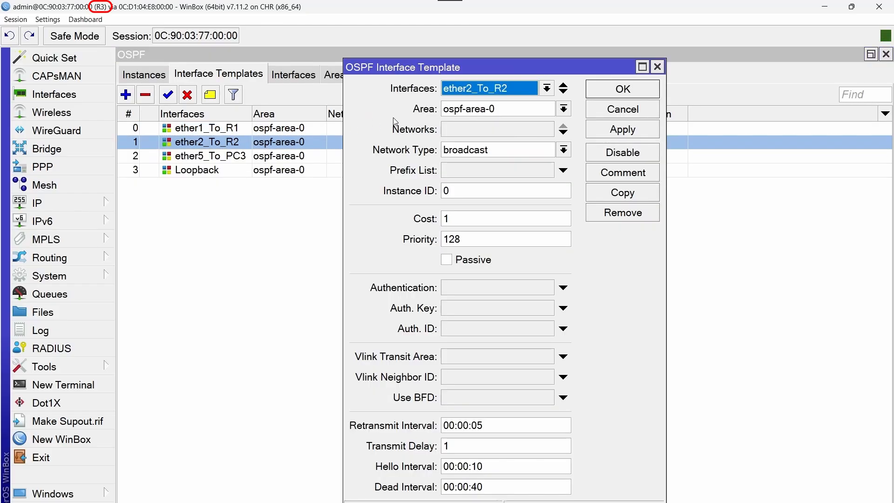
Make R3's ether2_To_R2 template ptp with md5, the shared key and Auth ID 255, then disable ospf-instance-1
click(563, 150)
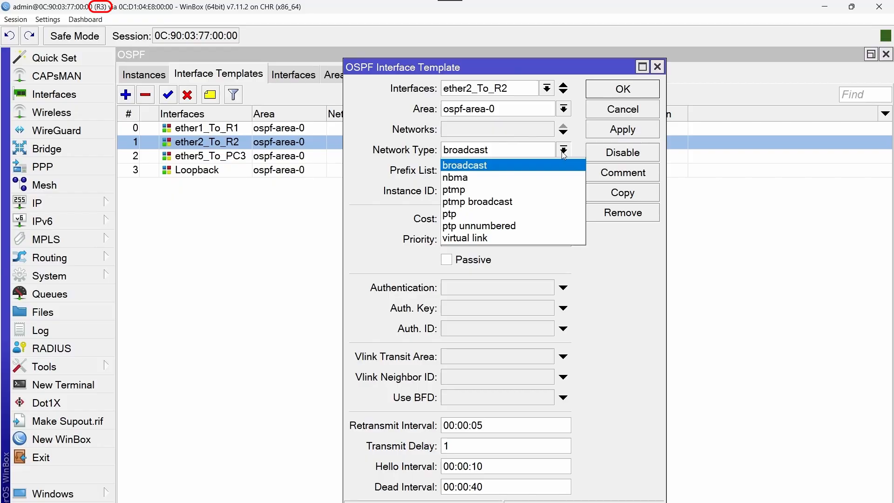
click(484, 216)
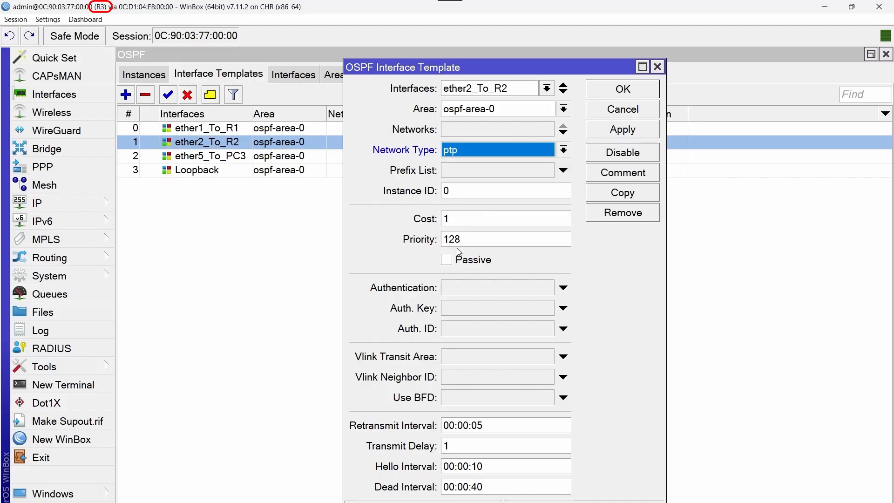
click(487, 287)
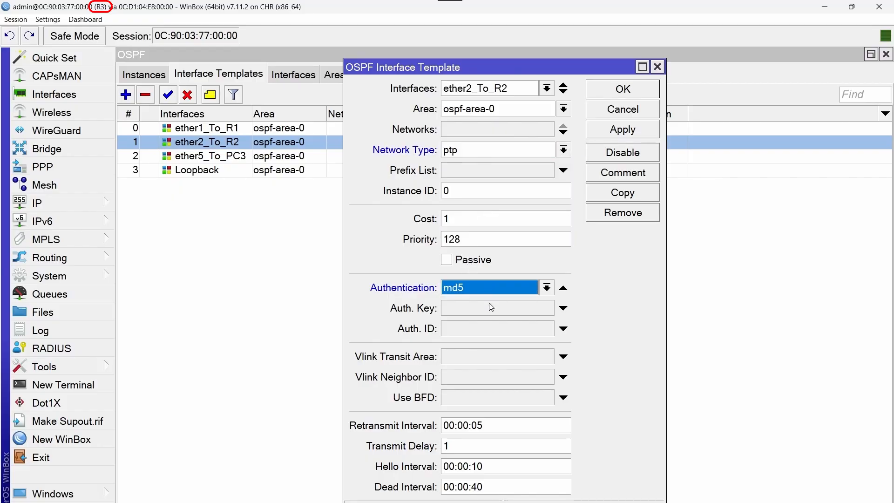
click(508, 309)
click(510, 329)
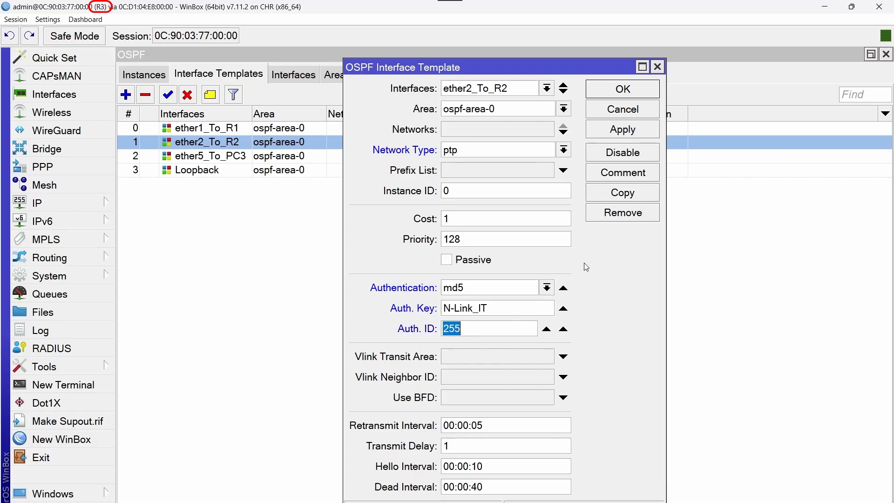
click(641, 88)
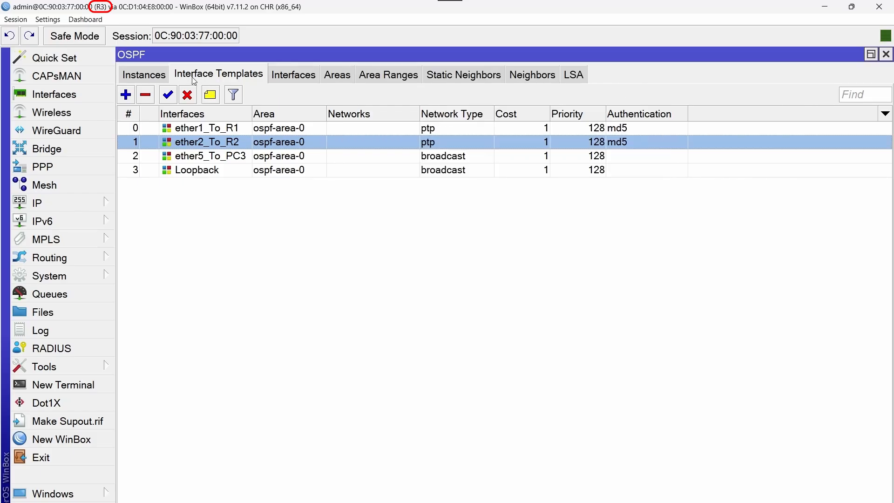
click(158, 79)
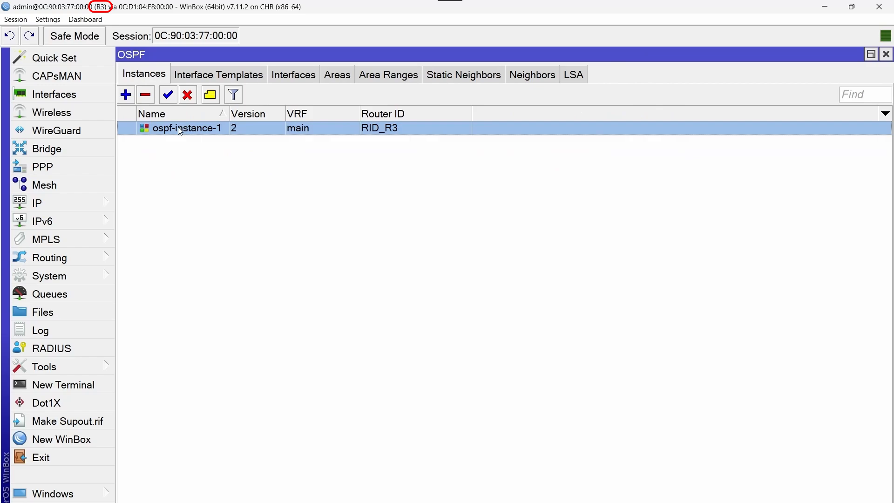
click(189, 97)
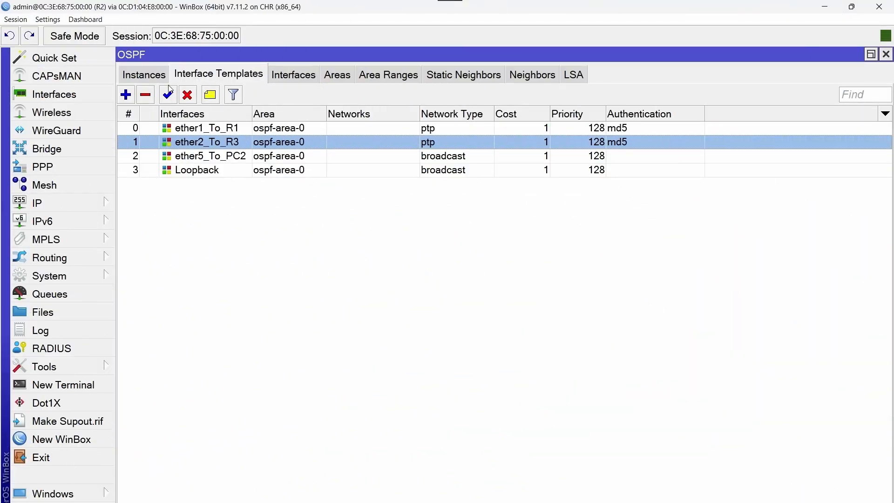
Restart R2's ospf-instance-1 and view its OSPF neighbors
click(158, 79)
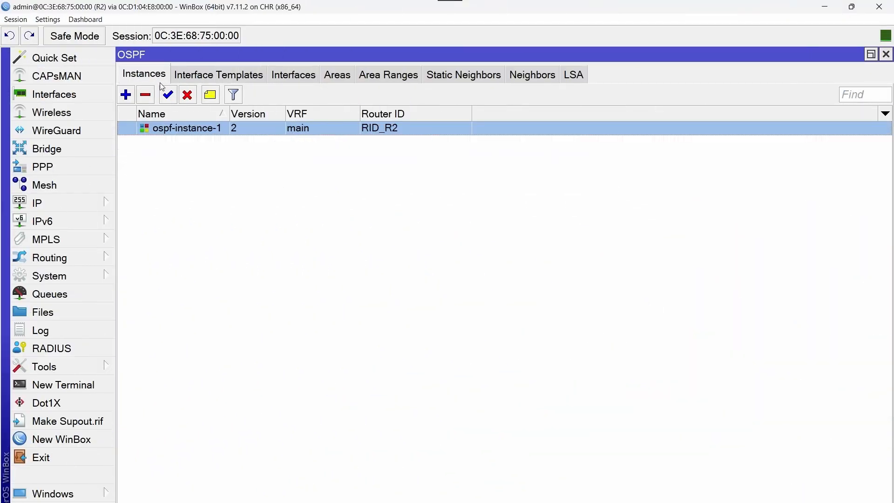
click(188, 97)
click(168, 98)
click(519, 81)
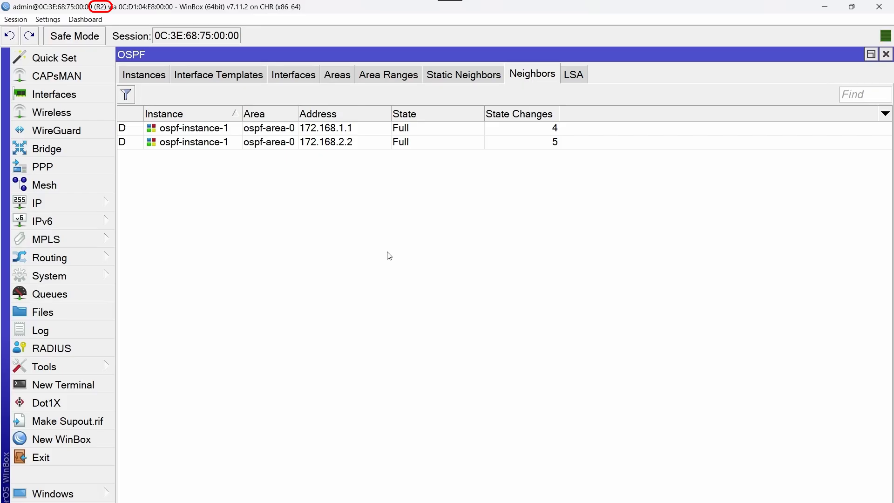
Add DR, Adjacency, Priority and Router ID columns to R2's neighbor list and narrow Priority, Router ID and DR
click(885, 114)
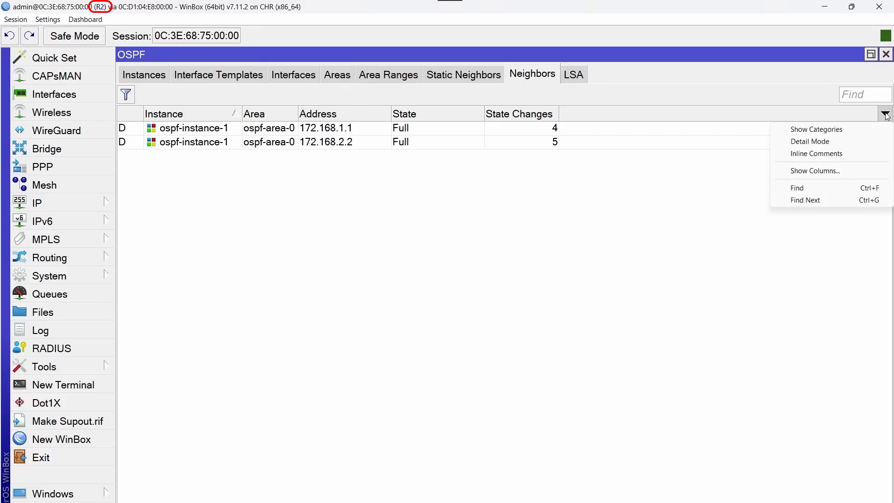
click(837, 172)
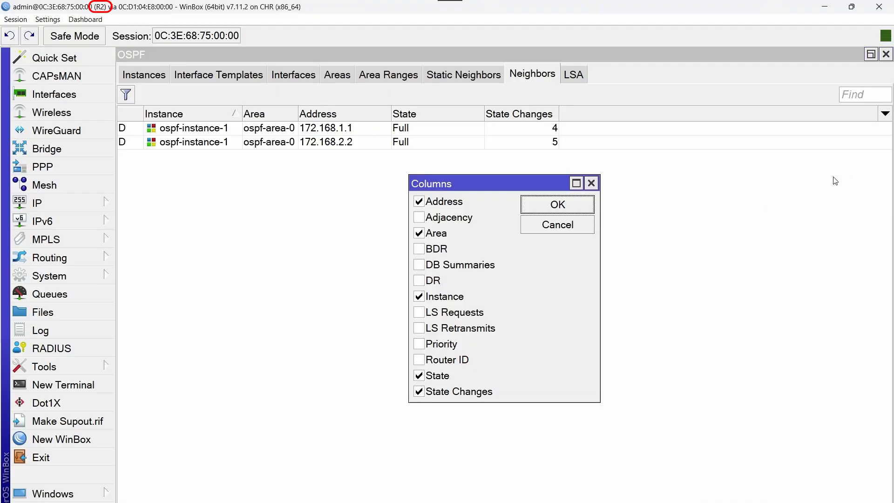
click(420, 281)
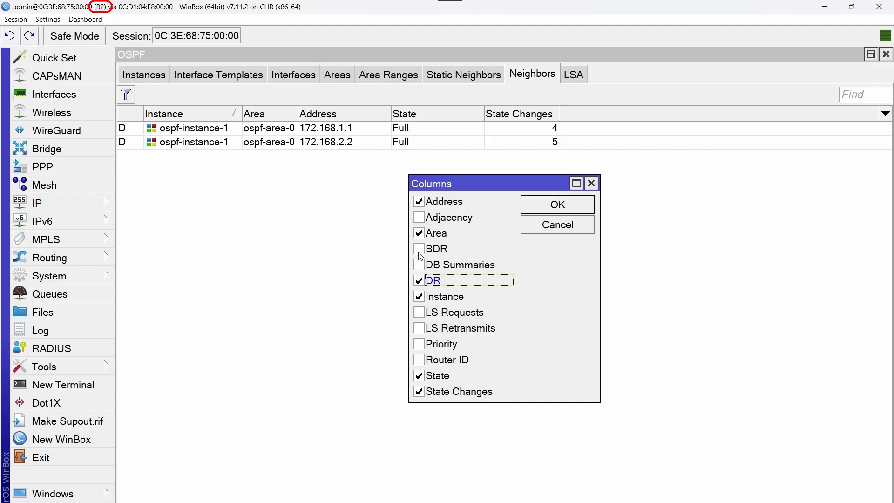
click(419, 219)
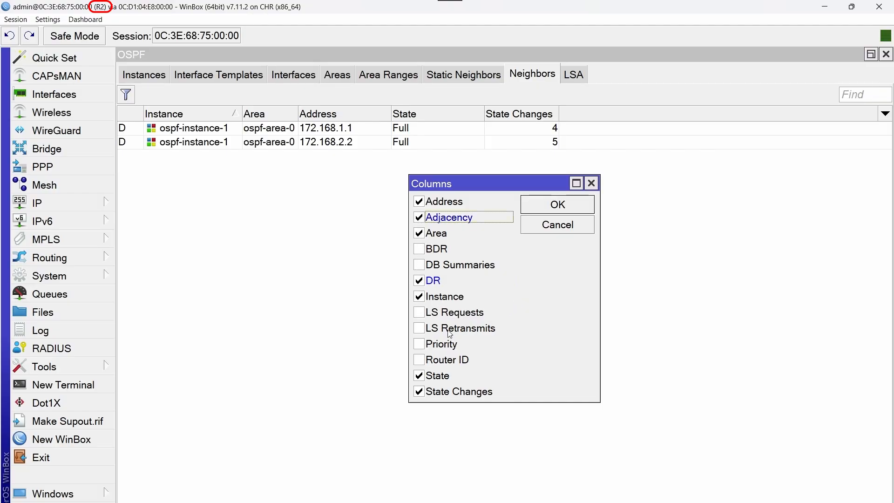
click(425, 347)
click(424, 362)
click(552, 206)
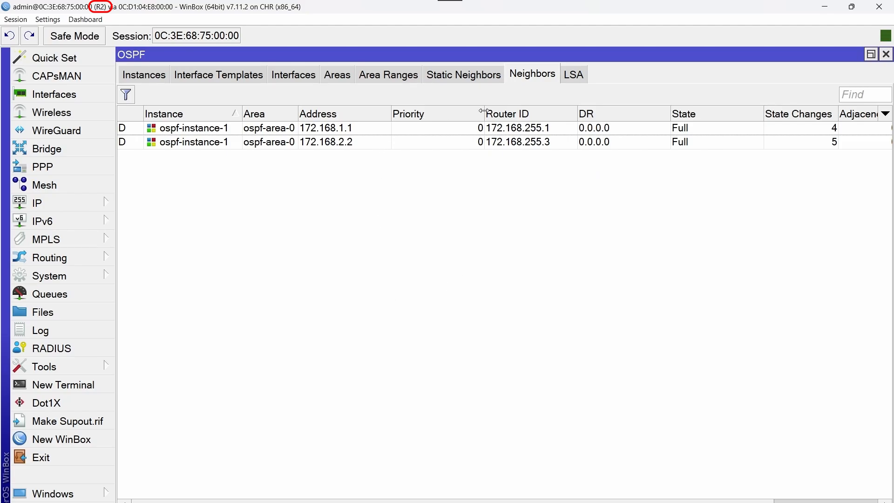
drag(483, 112, 432, 112)
drag(527, 113, 507, 113)
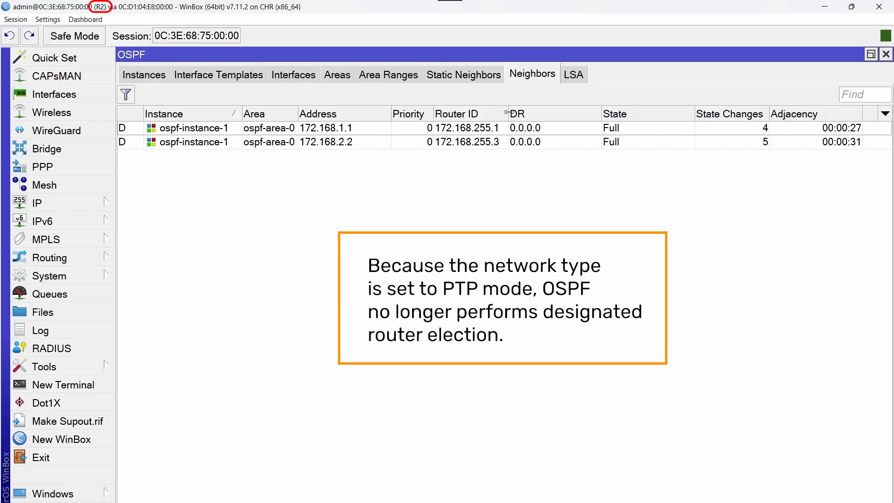
drag(602, 113, 566, 112)
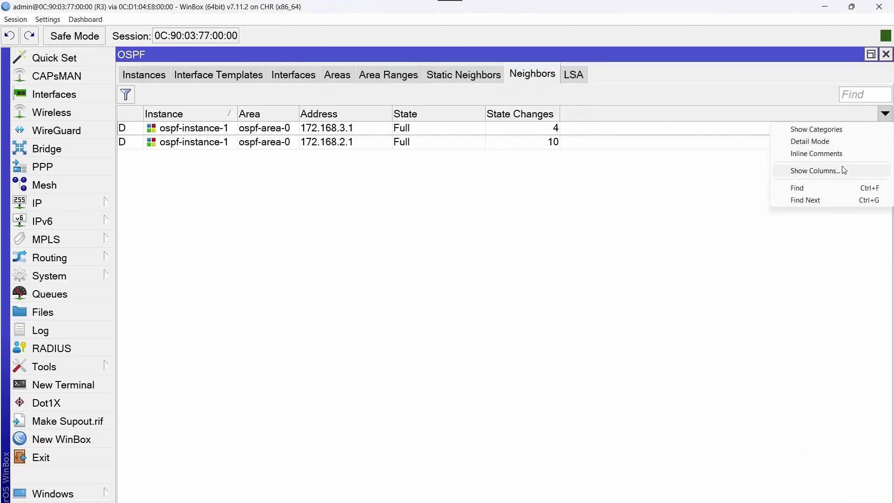
Add DR, Adjacency, Priority and Router ID columns to R3's neighbor list, narrowing Priority, Router ID and DR
click(837, 170)
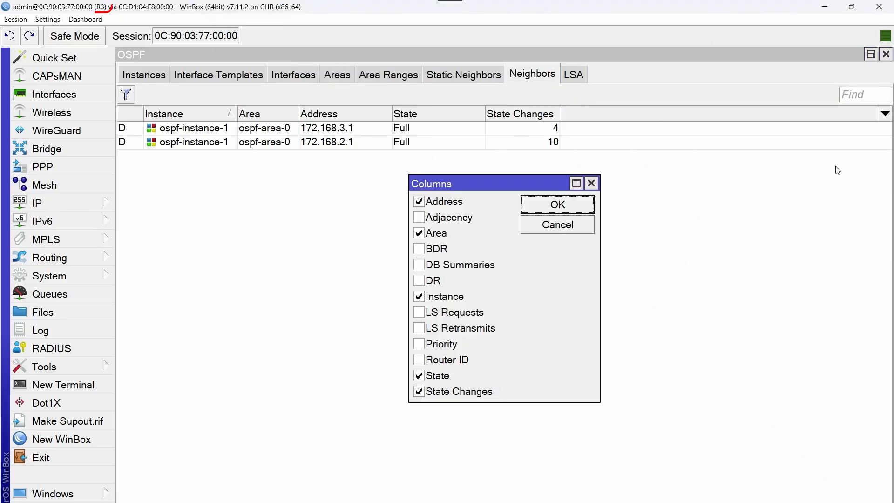
click(421, 282)
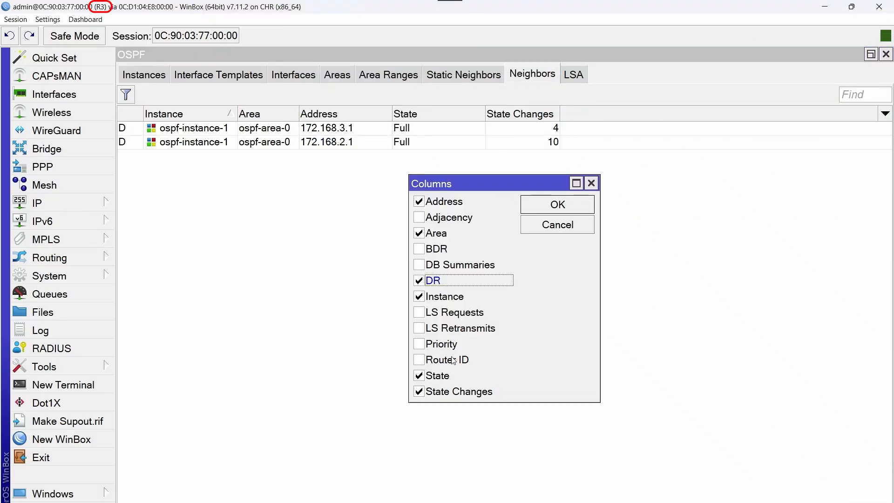
click(420, 218)
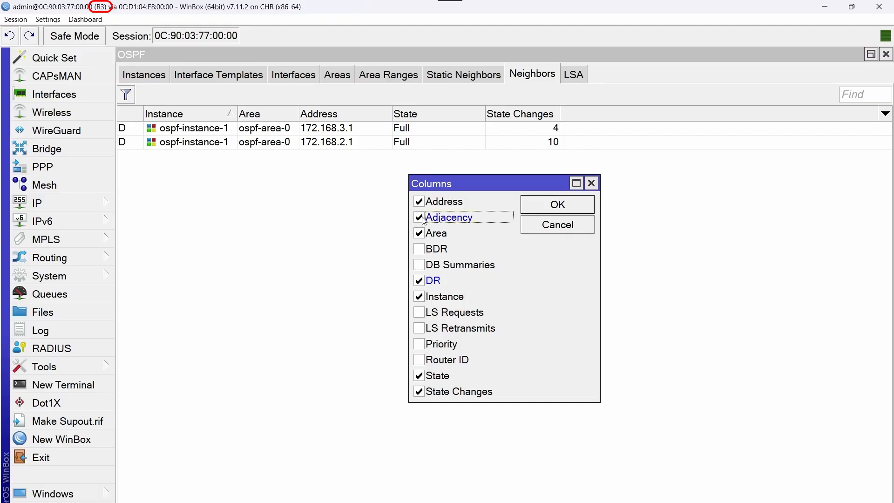
click(419, 344)
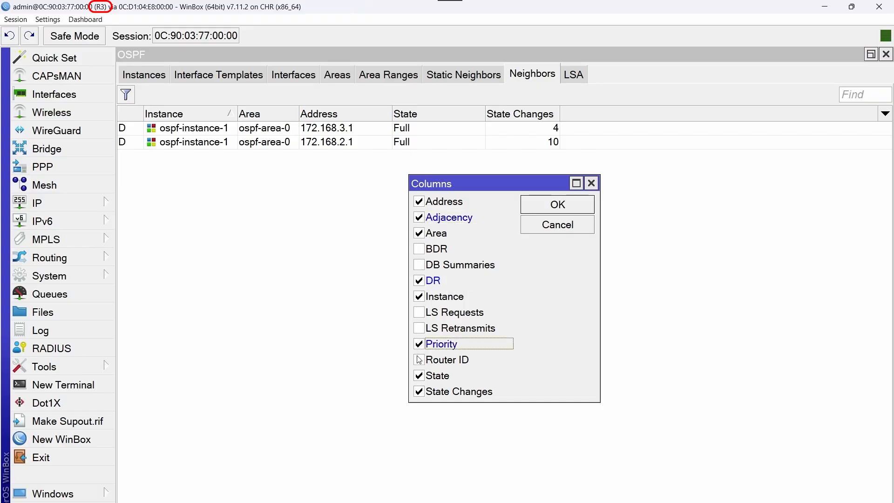
click(419, 360)
click(580, 200)
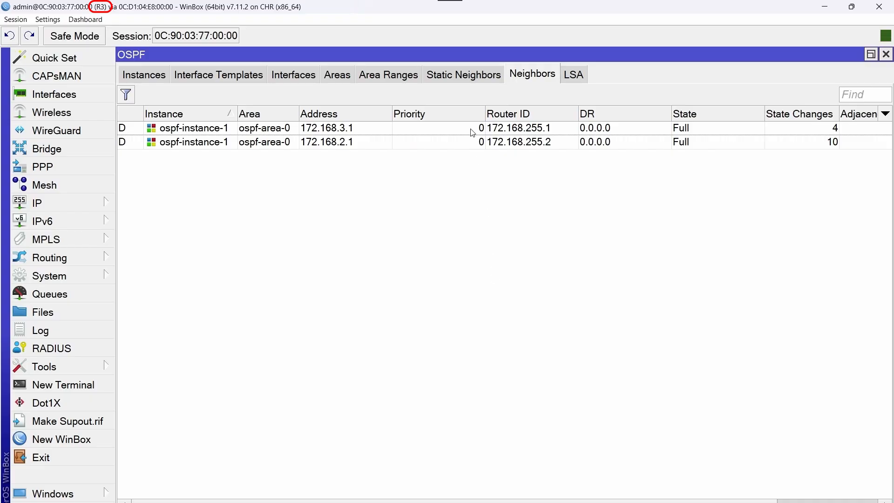
drag(484, 111, 444, 111)
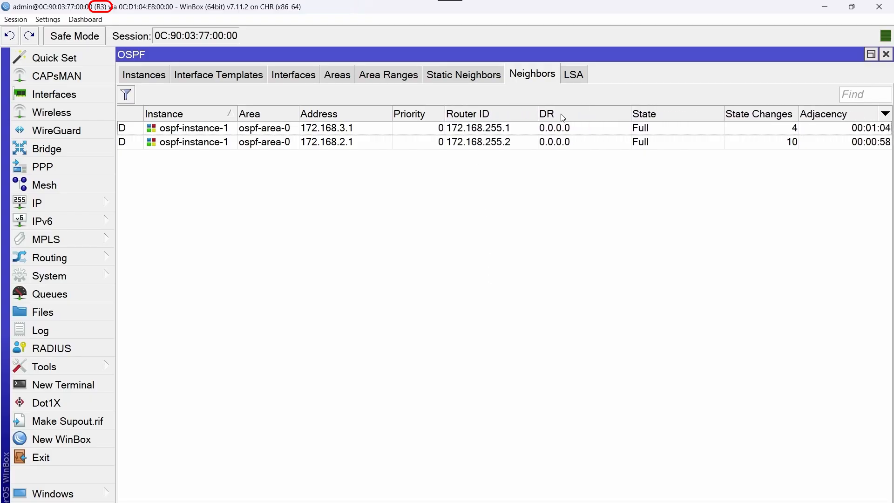
drag(537, 114, 515, 113)
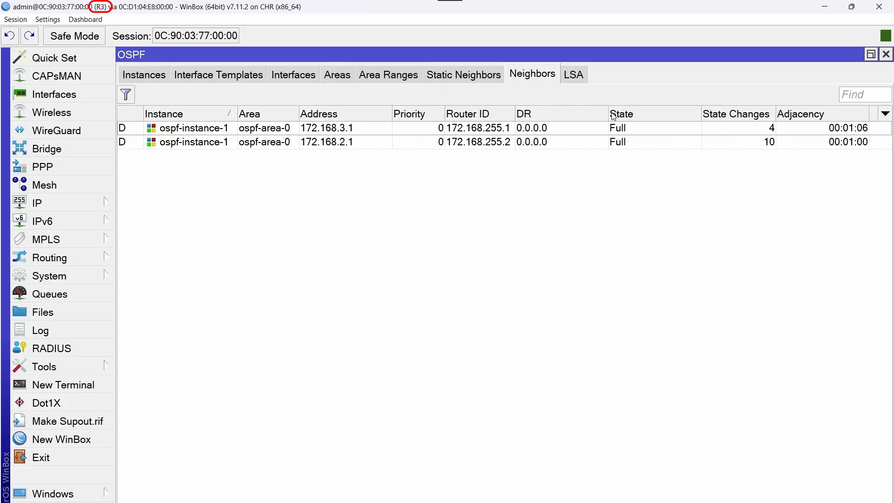
drag(605, 113, 567, 113)
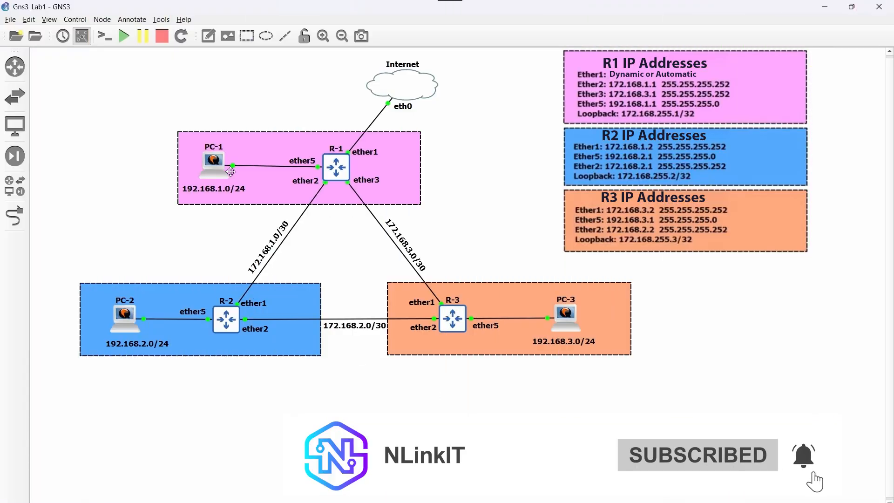
Open PC-1's console from GNS3, log in with the account password, and launch Terminal
right_click(213, 163)
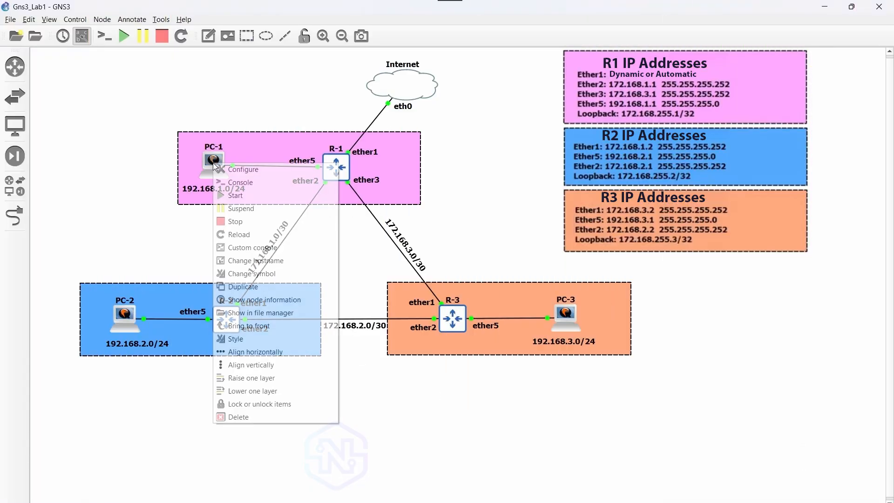
click(241, 188)
click(449, 272)
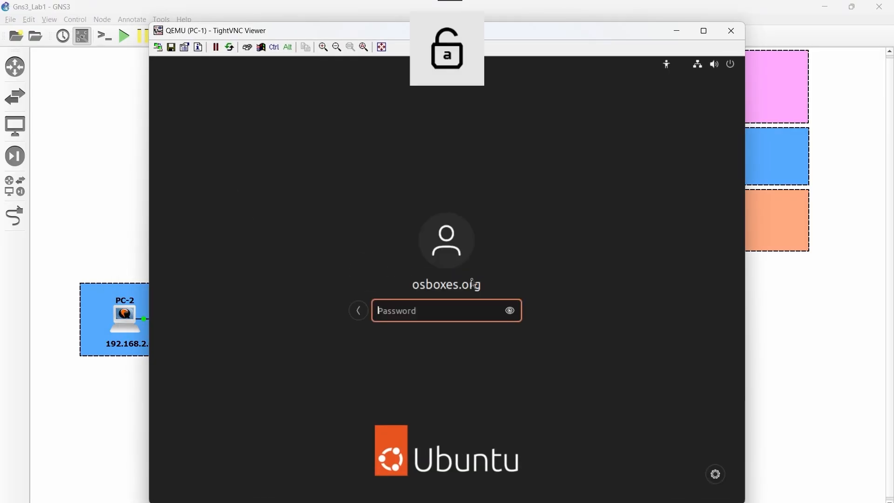
text(osboxes.)
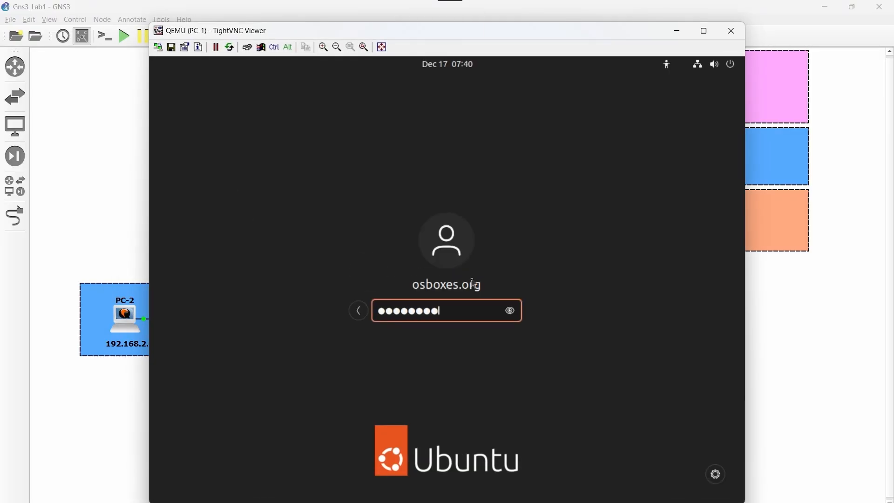
text(org)
key(Return)
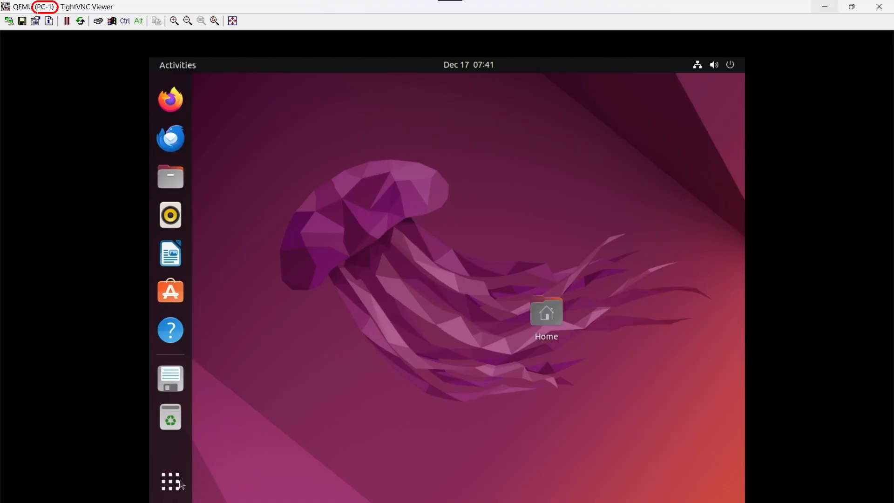
click(171, 481)
click(650, 230)
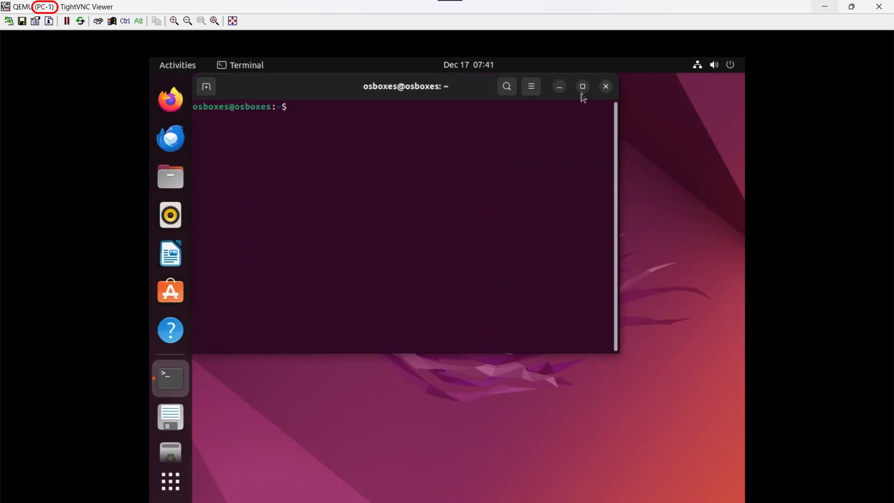
From PC-1's maximized terminal, ping 192.168.2.254, 192.168.3.254 and 8.8.8.8 in separate tabs
click(582, 87)
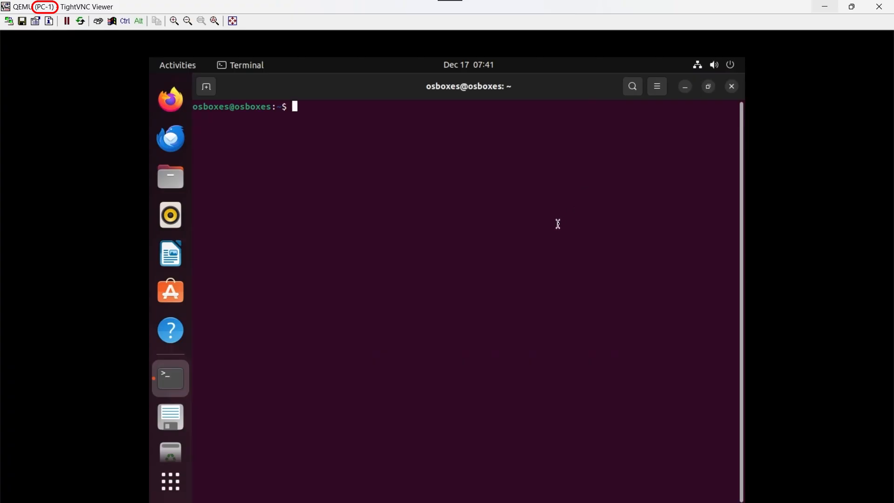
text(ping 192.168.2.254)
key(Return)
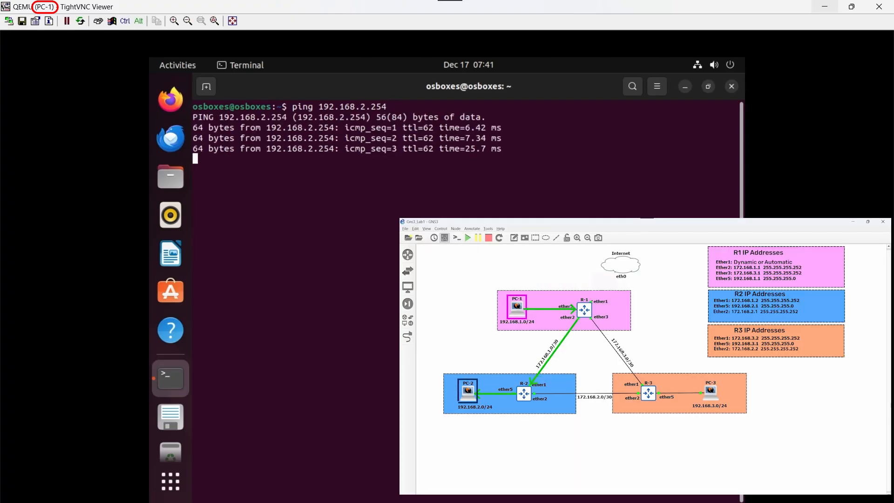
click(206, 88)
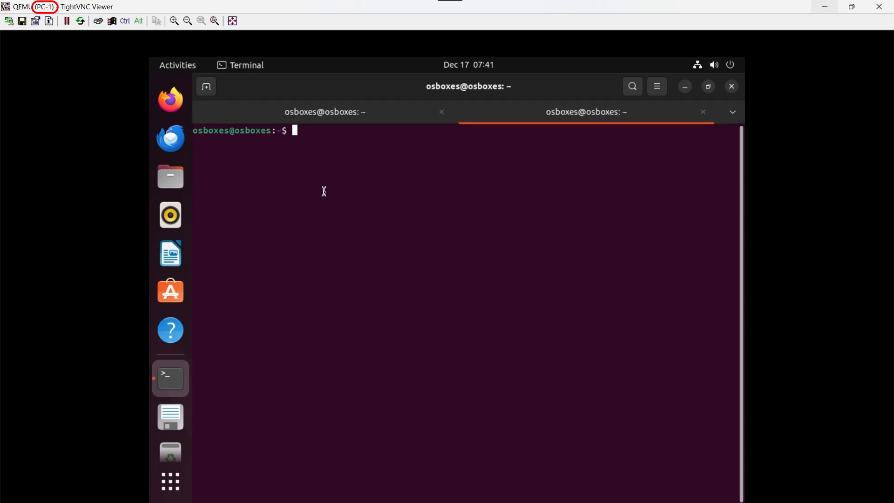
text(ping 192.168.3.254)
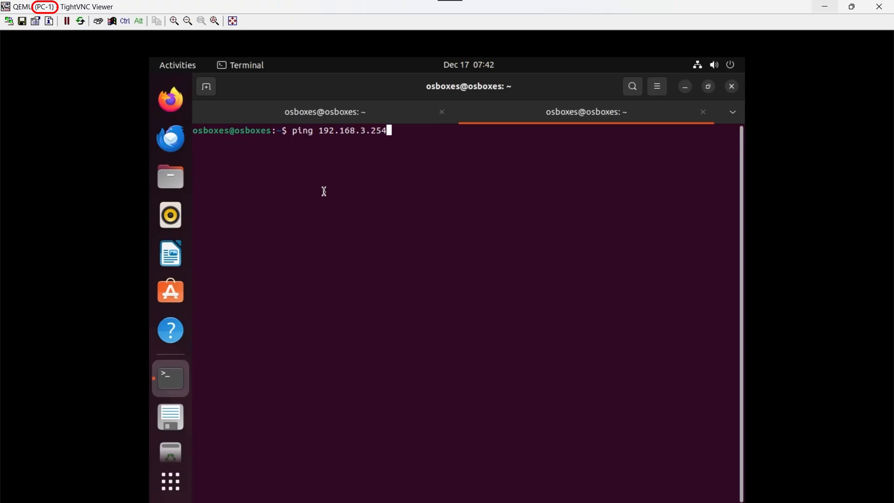
key(Return)
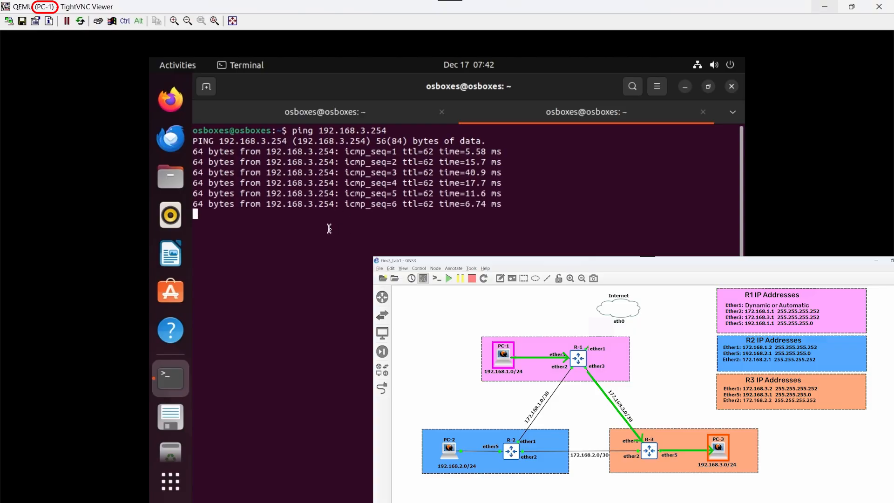
click(206, 87)
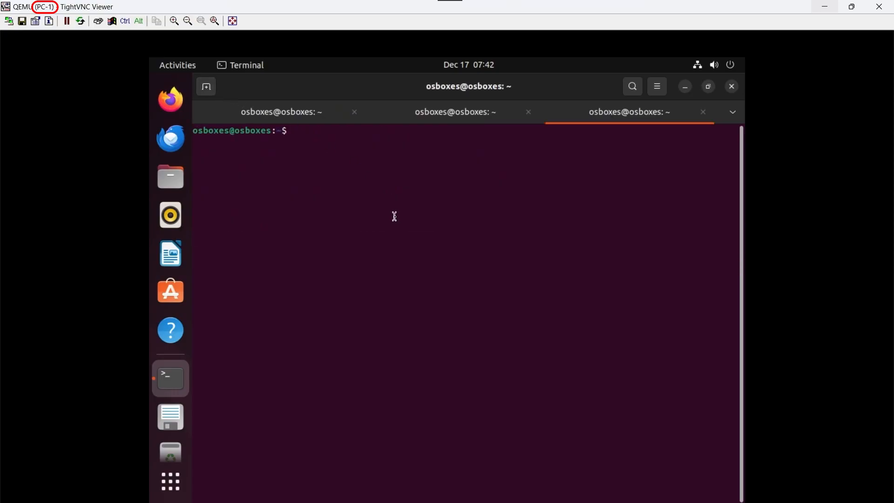
text(ping 8.8.8.8)
key(Return)
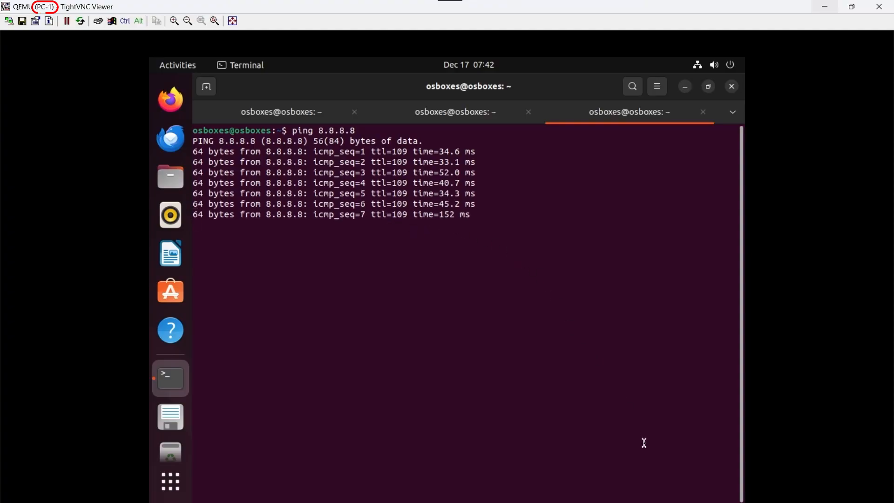
click(605, 502)
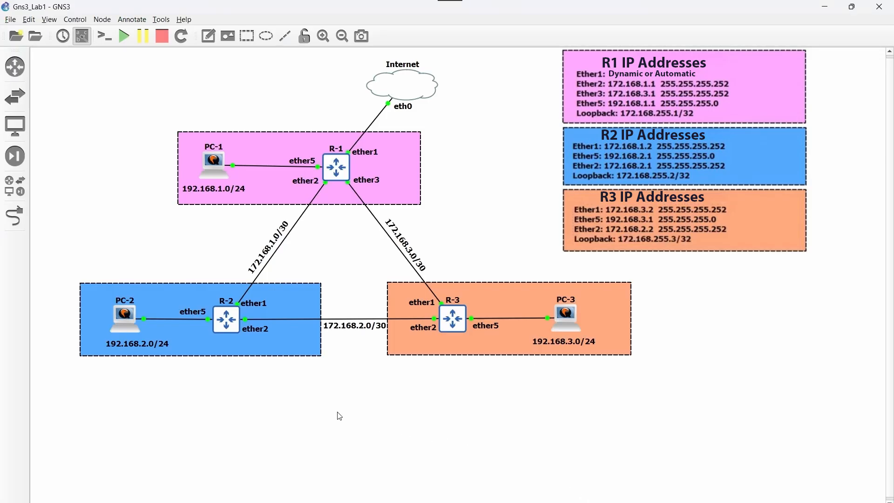
Open PC-2's console full-screen, log in with the account password, and launch a maximized terminal
right_click(127, 320)
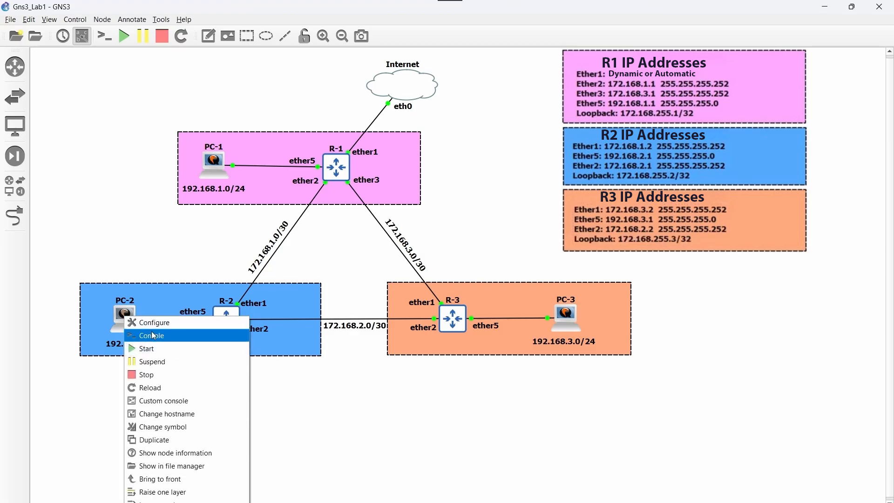
click(170, 341)
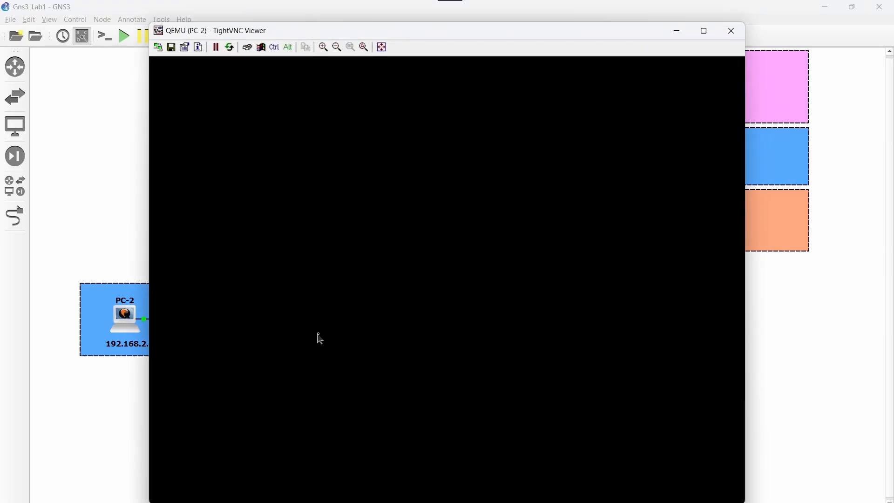
click(705, 33)
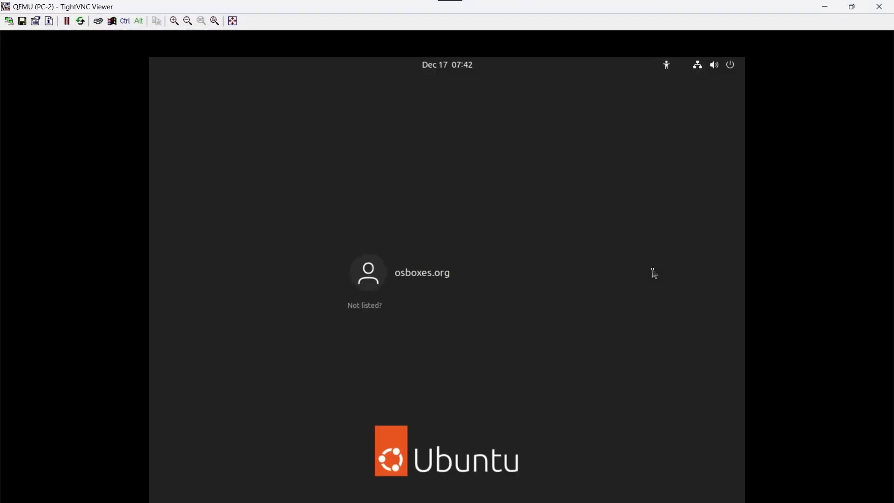
click(451, 277)
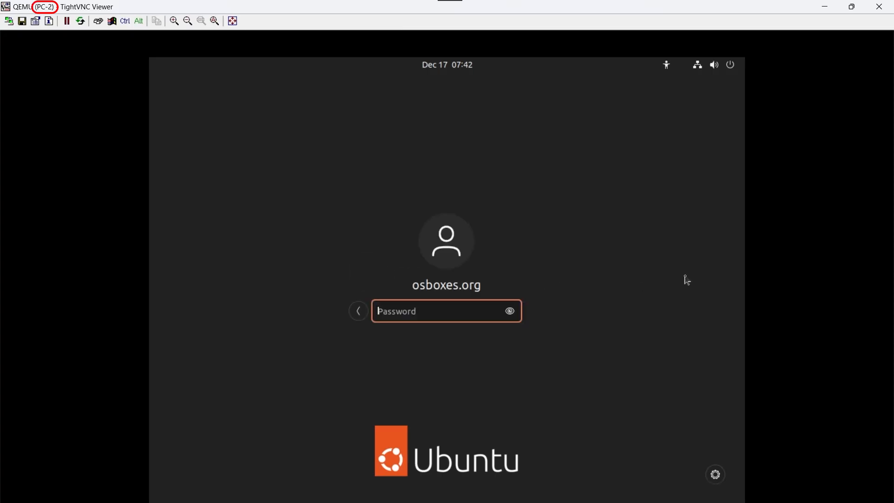
text(osboxes.org)
key(Return)
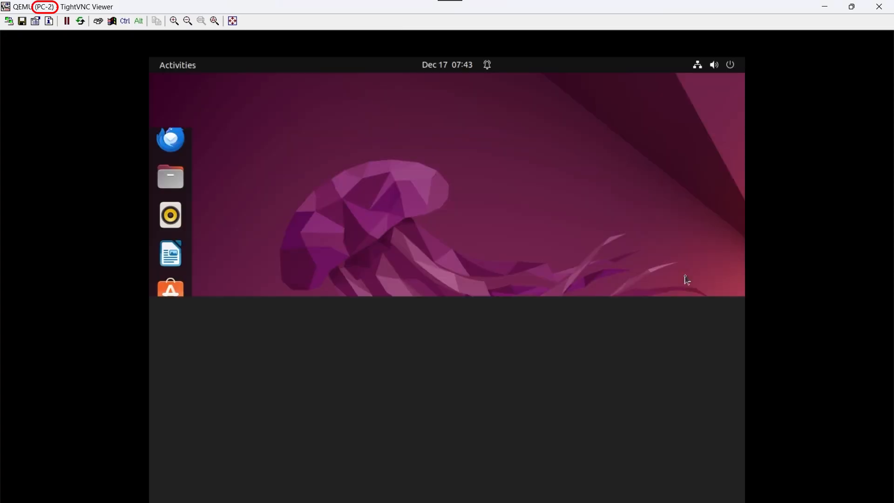
click(649, 228)
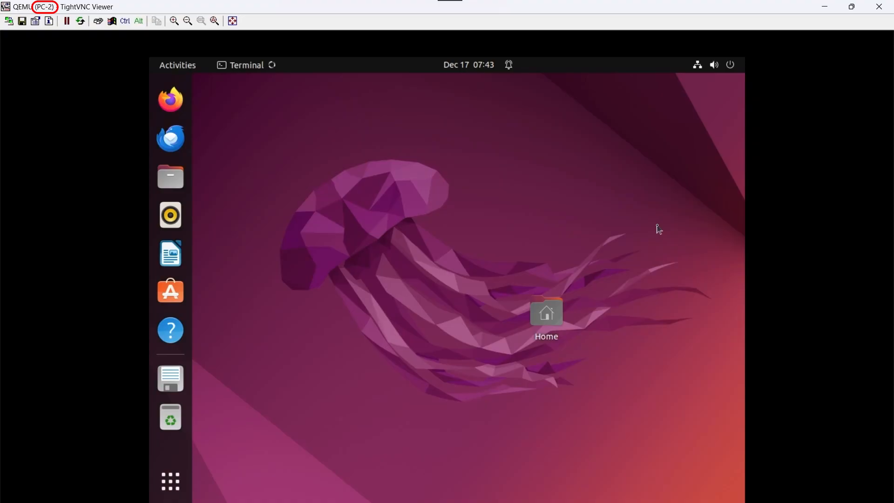
click(584, 86)
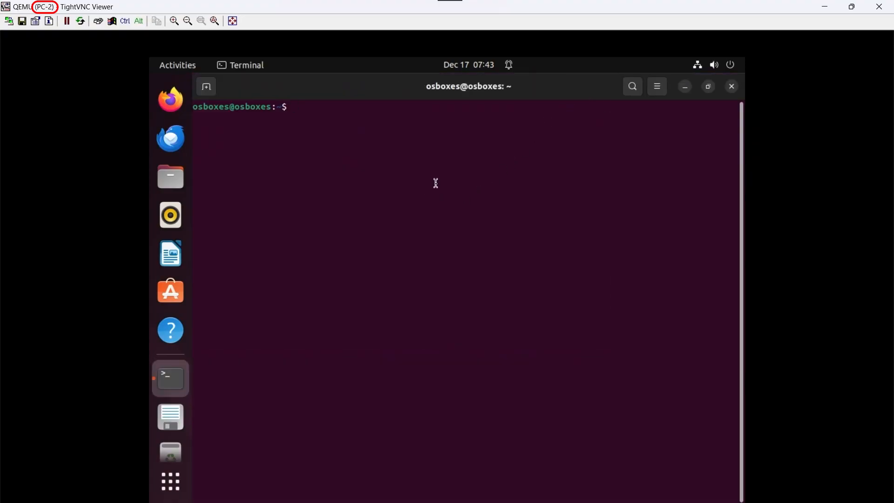
From PC-2, ping 192.168.1.254, 192.168.3.254 and 1.1.1.1, each in its own tab
text(ping 192.168.1.254)
key(Return)
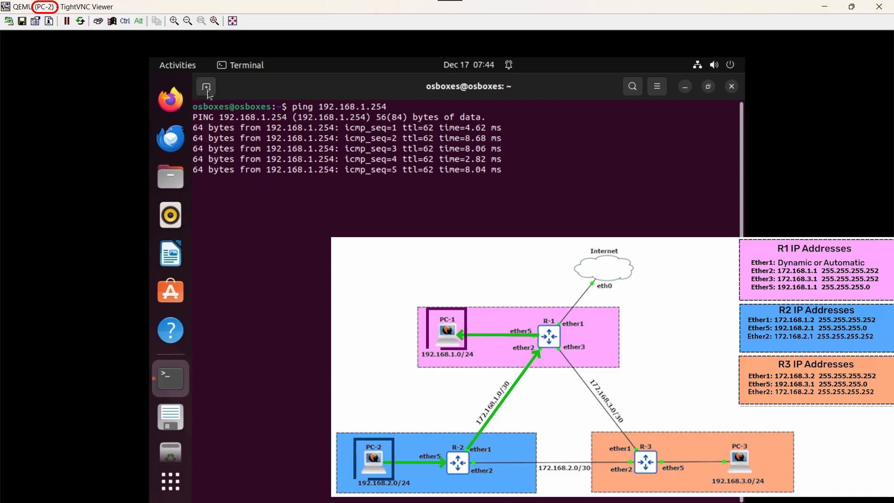
click(206, 87)
text(ping 192.168.3.)
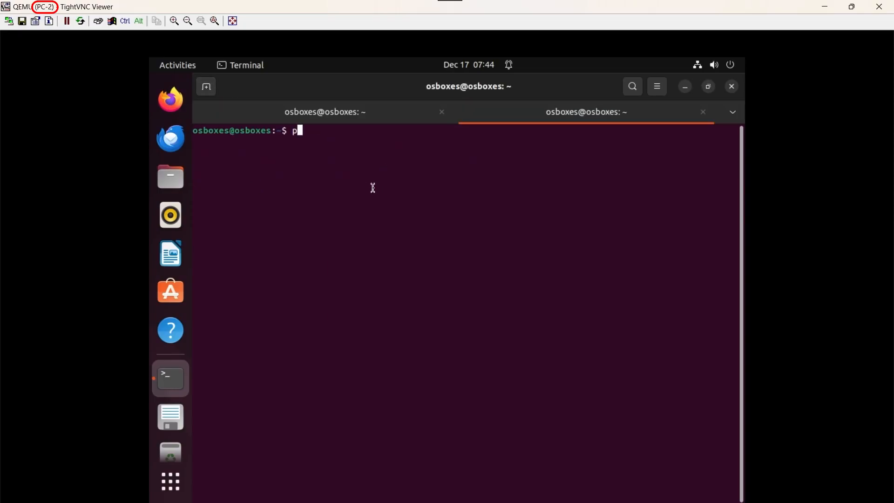
text(254)
key(Return)
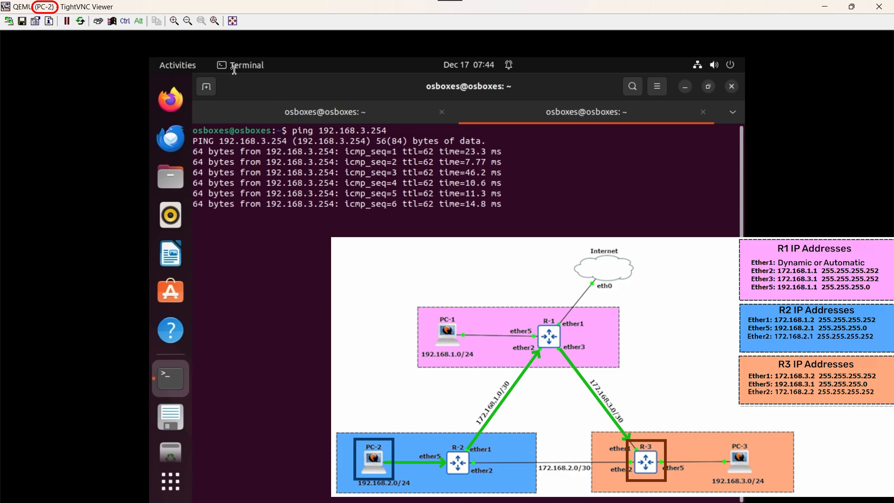
key(ctrl+shift+t)
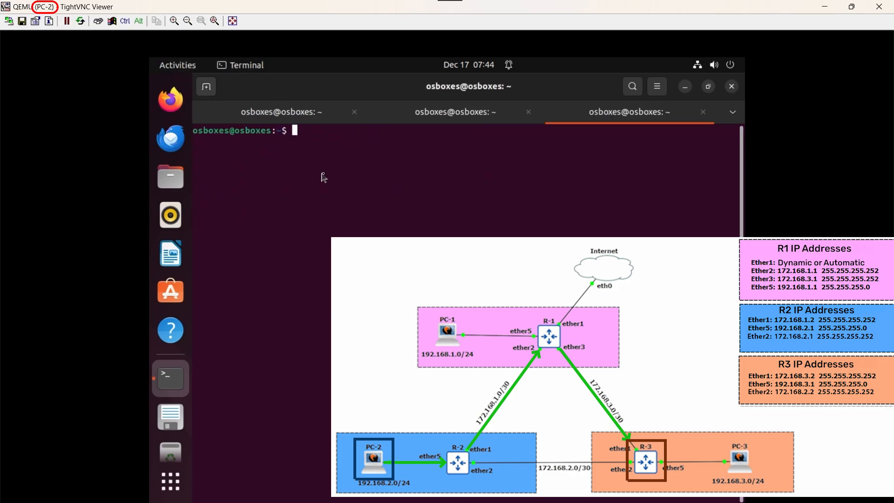
text(pin)
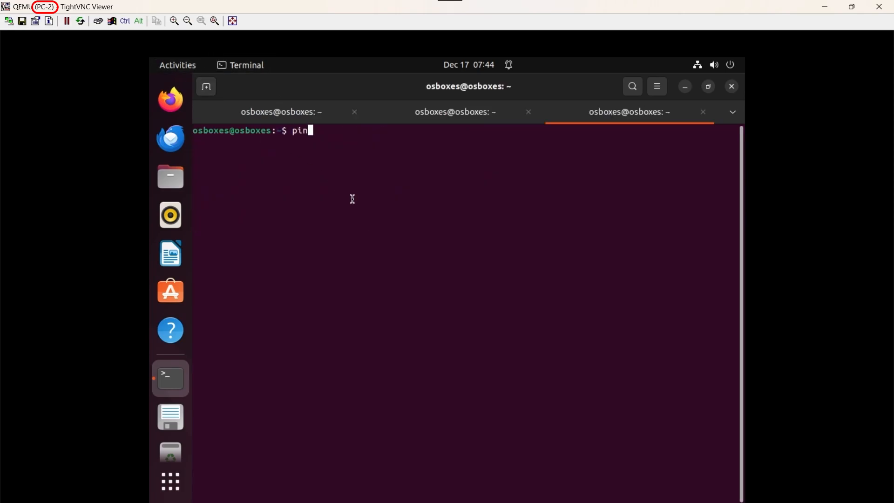
text(g 1.1.1.1)
key(Return)
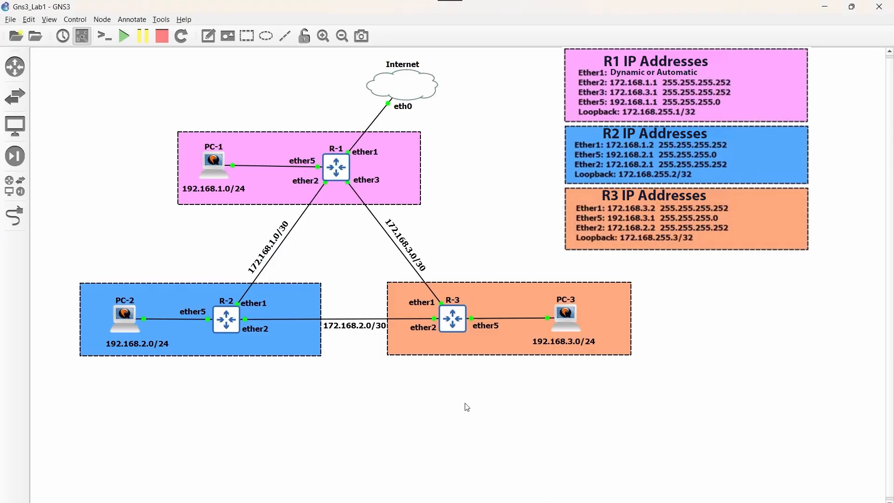
Open PC-3's console full-screen and sign in to its Ubuntu desktop with the account password
right_click(573, 315)
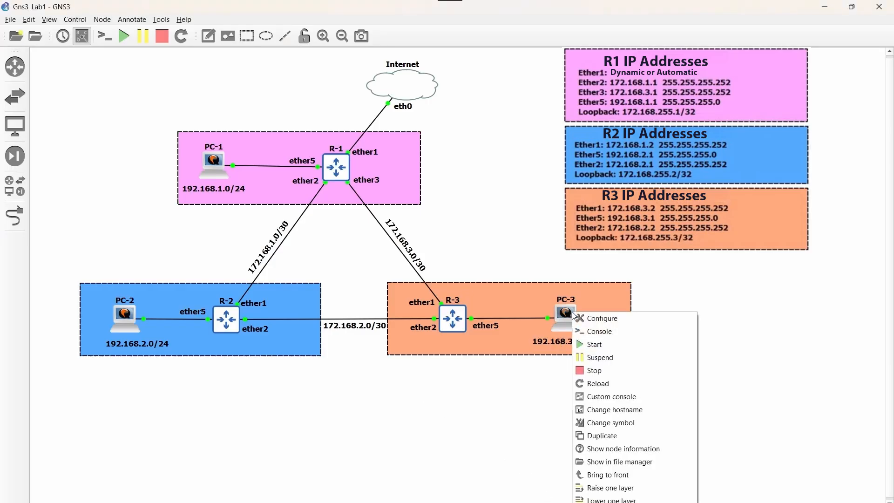
click(628, 332)
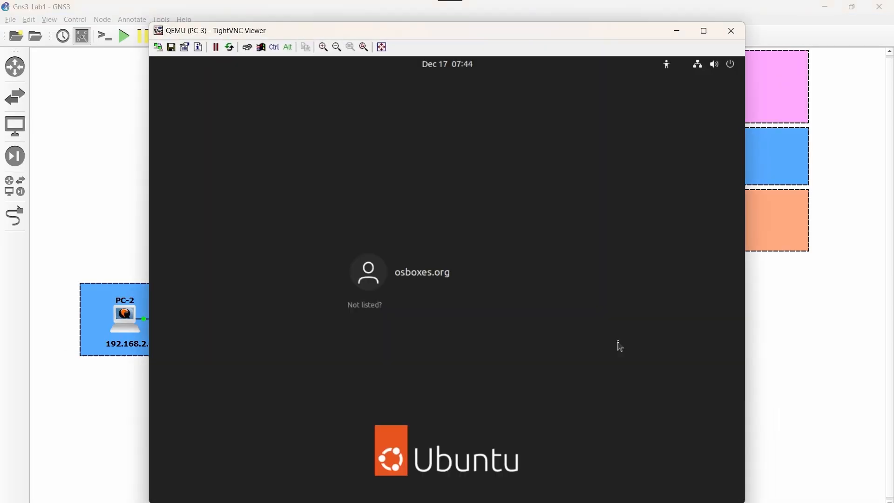
click(704, 31)
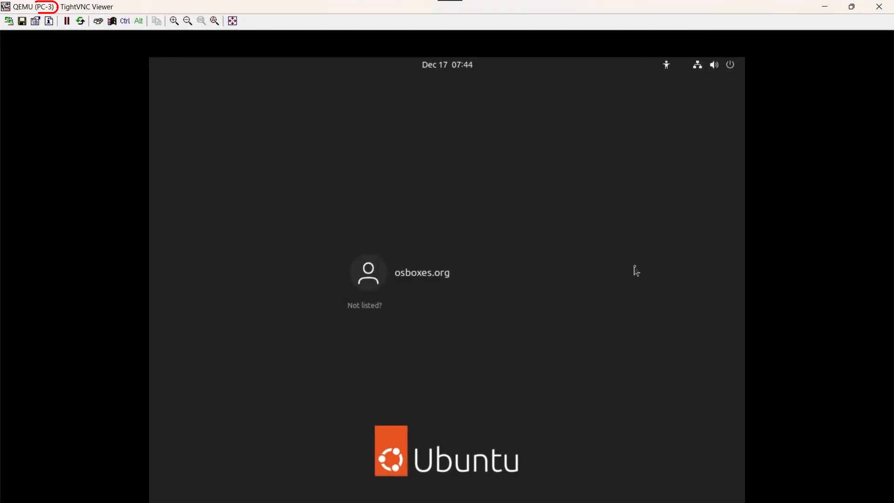
click(480, 283)
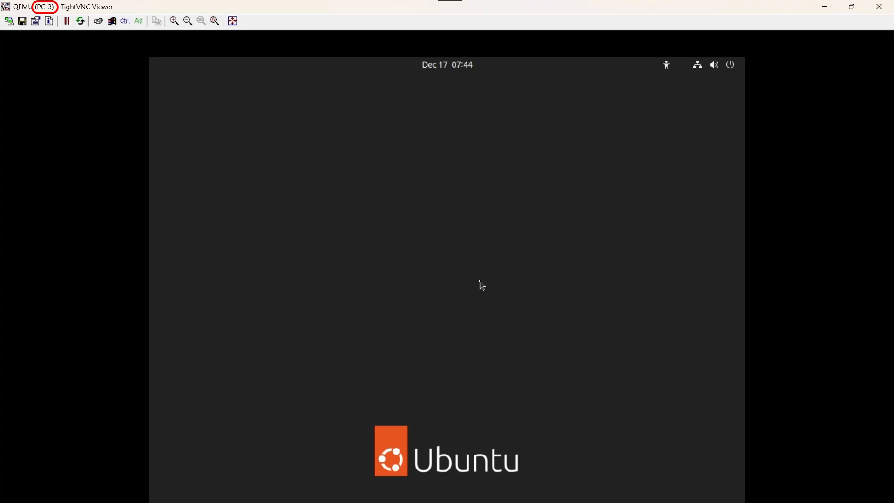
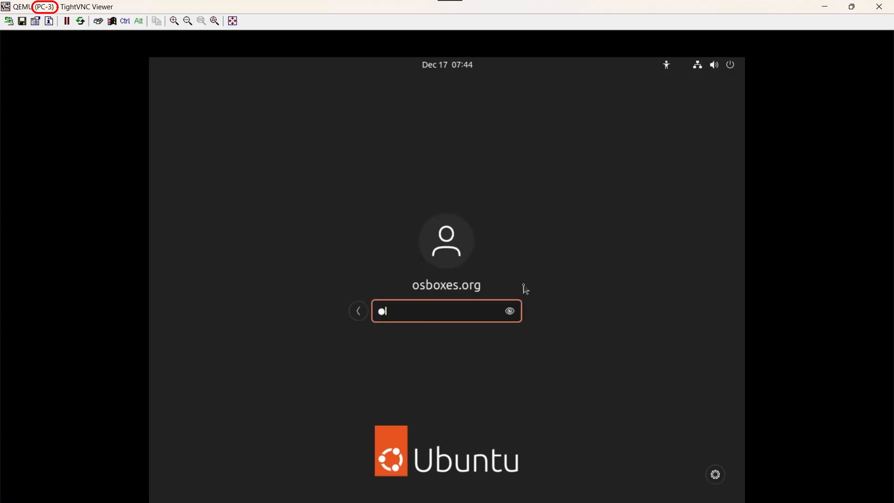
key(Return)
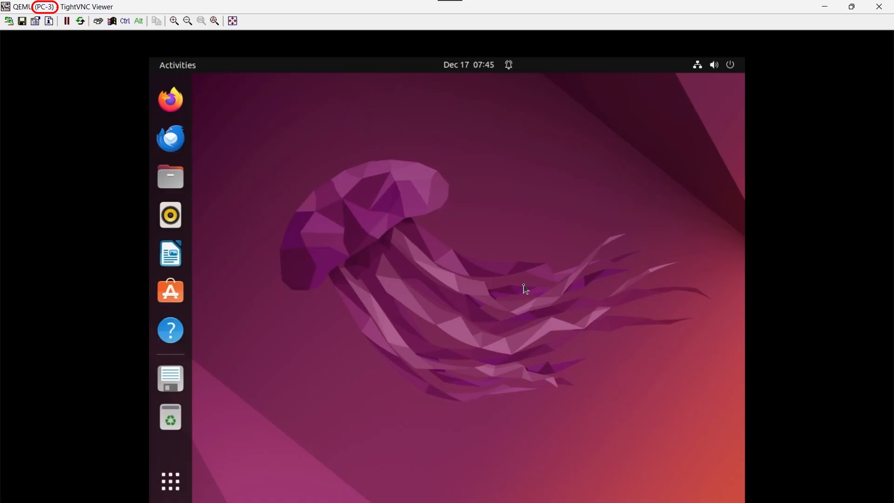
Launch Terminal from Show Applications and maximize it
click(170, 481)
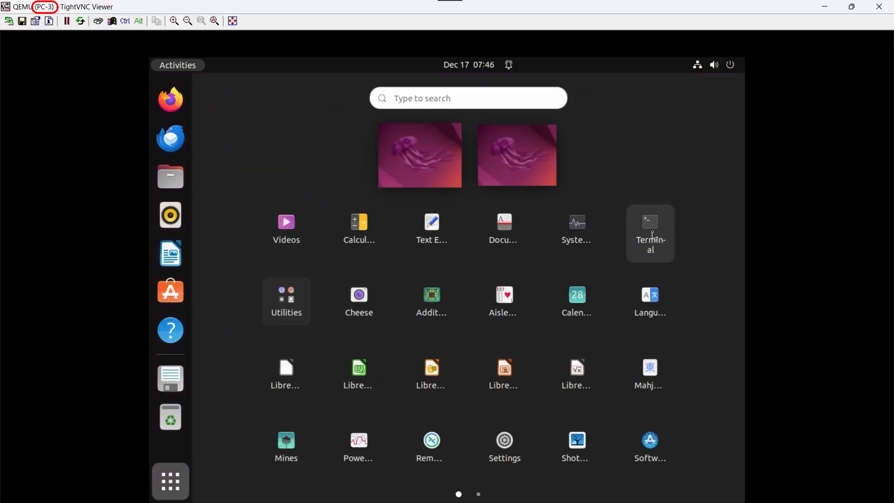
click(653, 236)
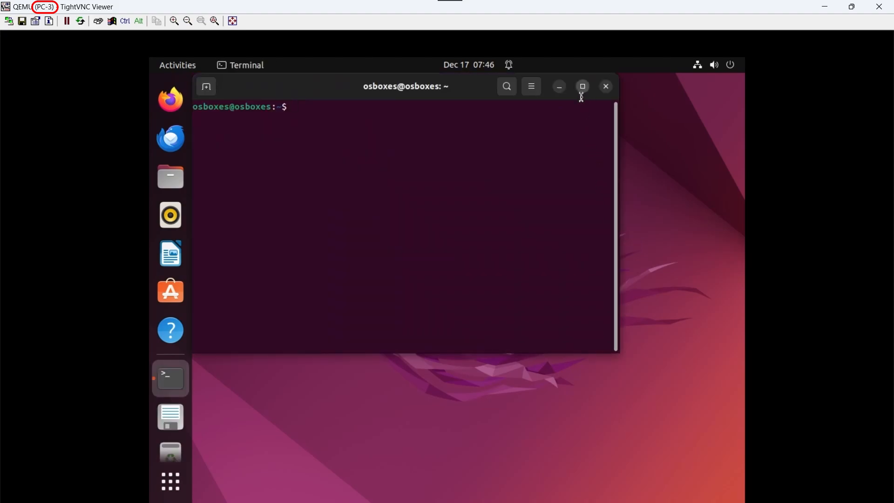
click(583, 87)
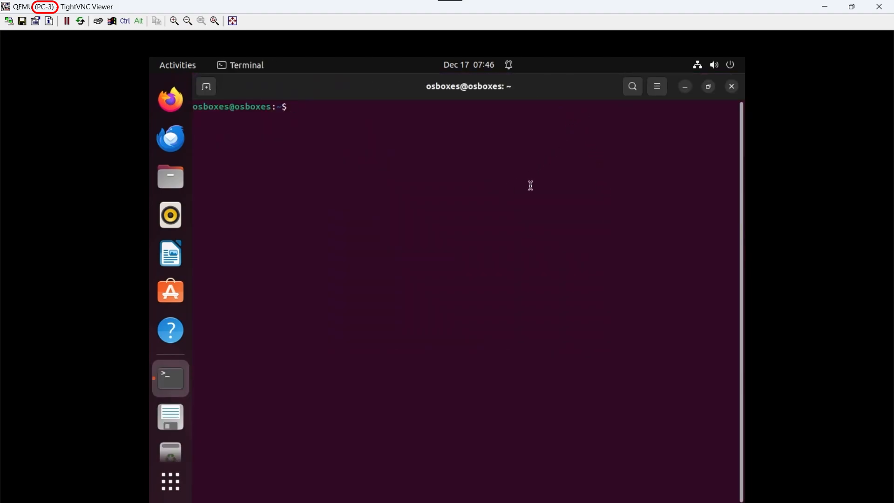
Ping 192.168.1.254, then 192.168.2.254 and 1.1.1.1 in separate new terminal tabs
text(ping 192.168.1.254)
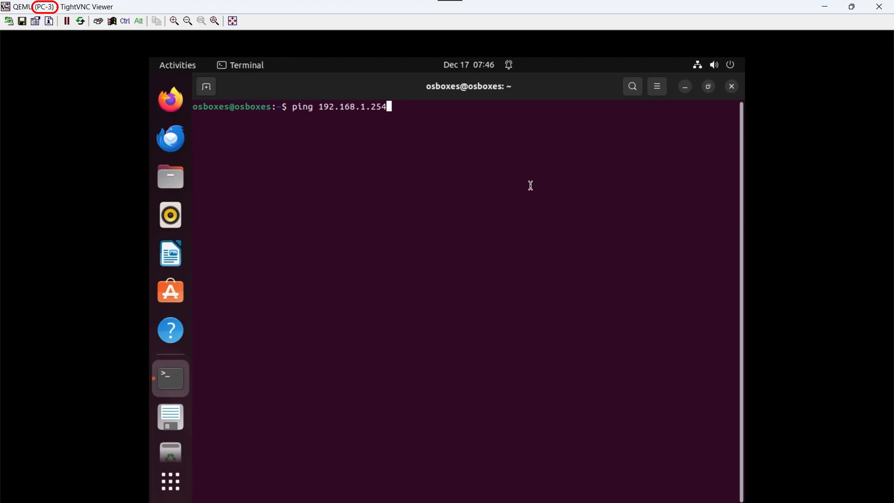
key(Return)
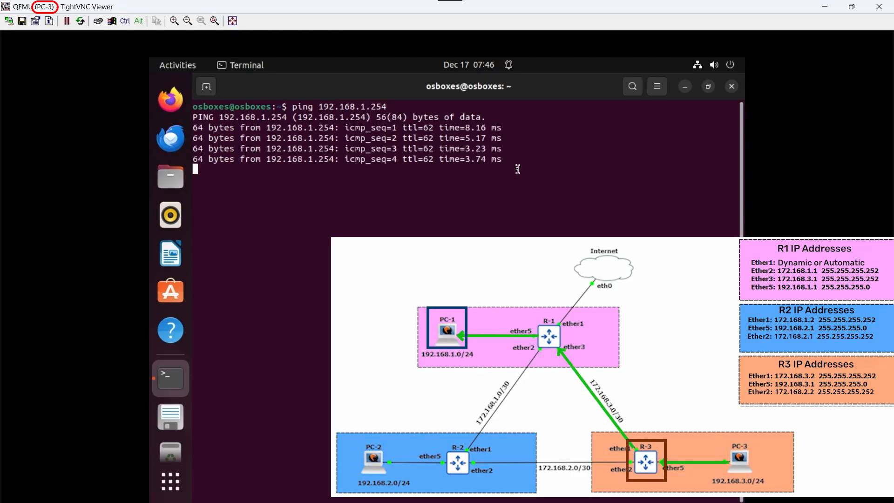
click(206, 87)
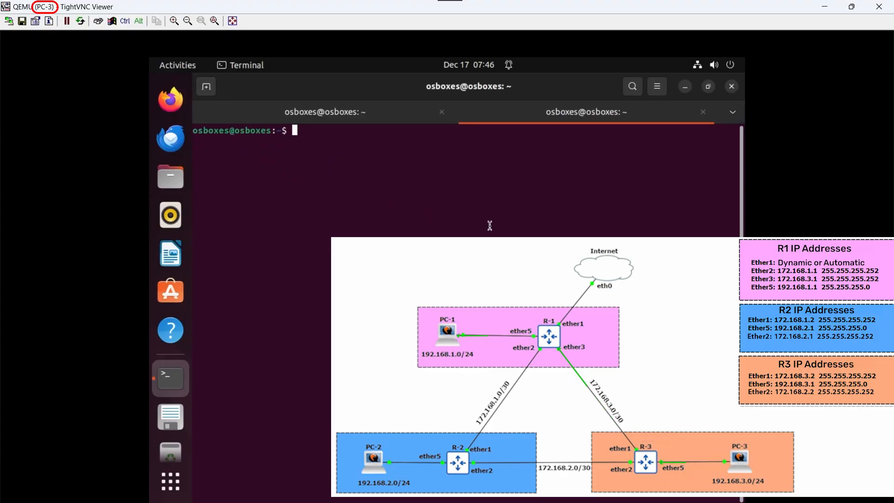
text(ping)
text(192.168.2.)
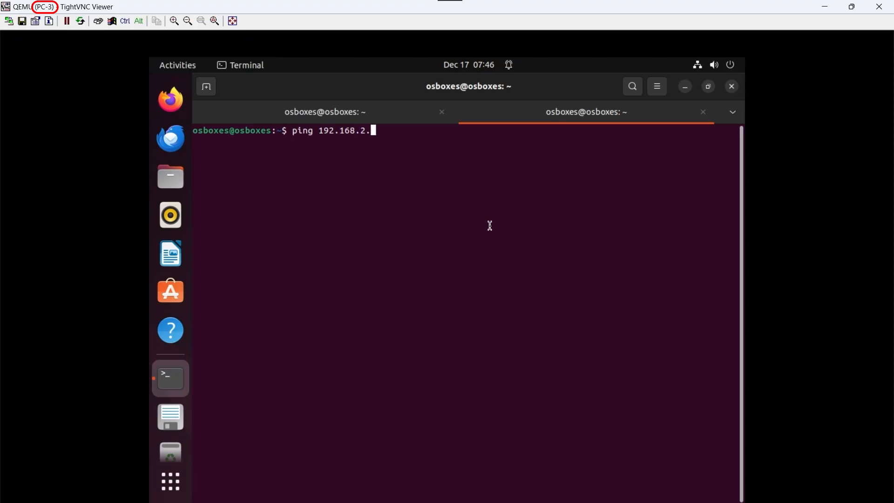
text(254)
key(Return)
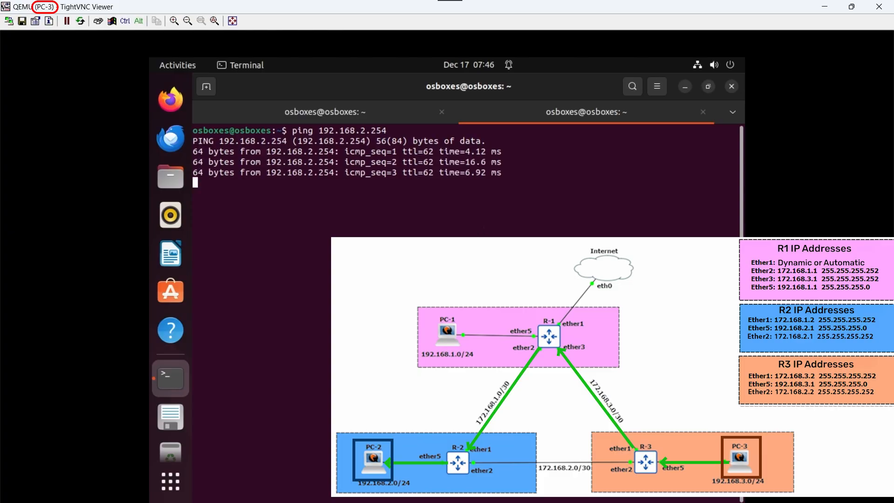
click(209, 91)
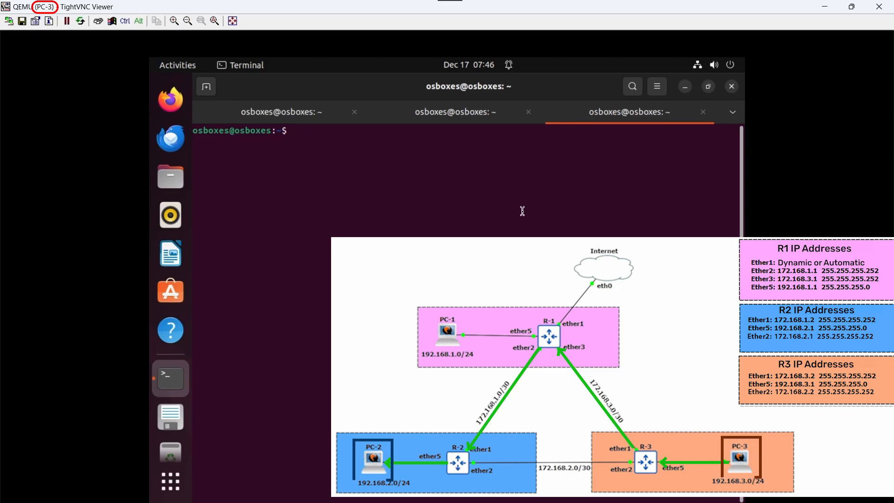
text(ping)
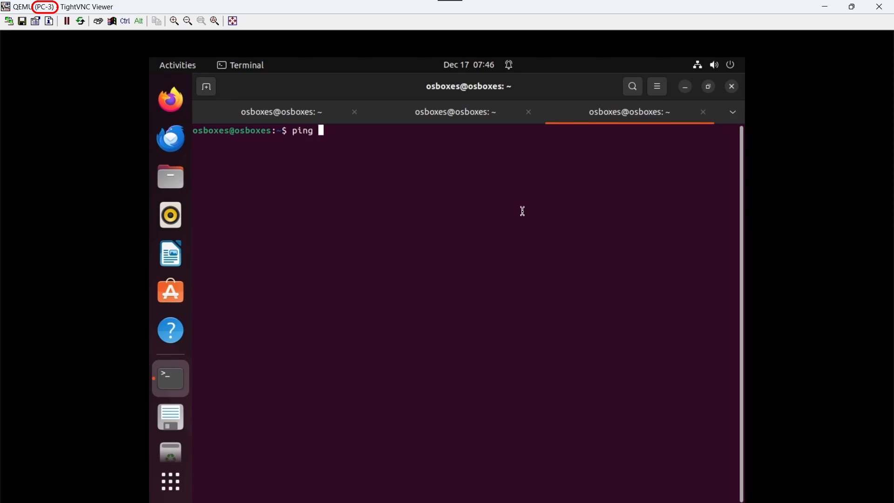
text( 1.1.1.1)
key(Return)
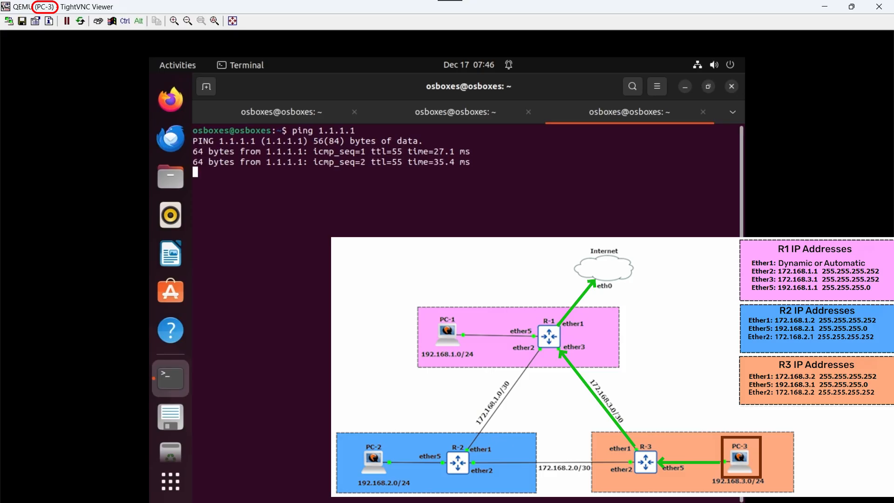